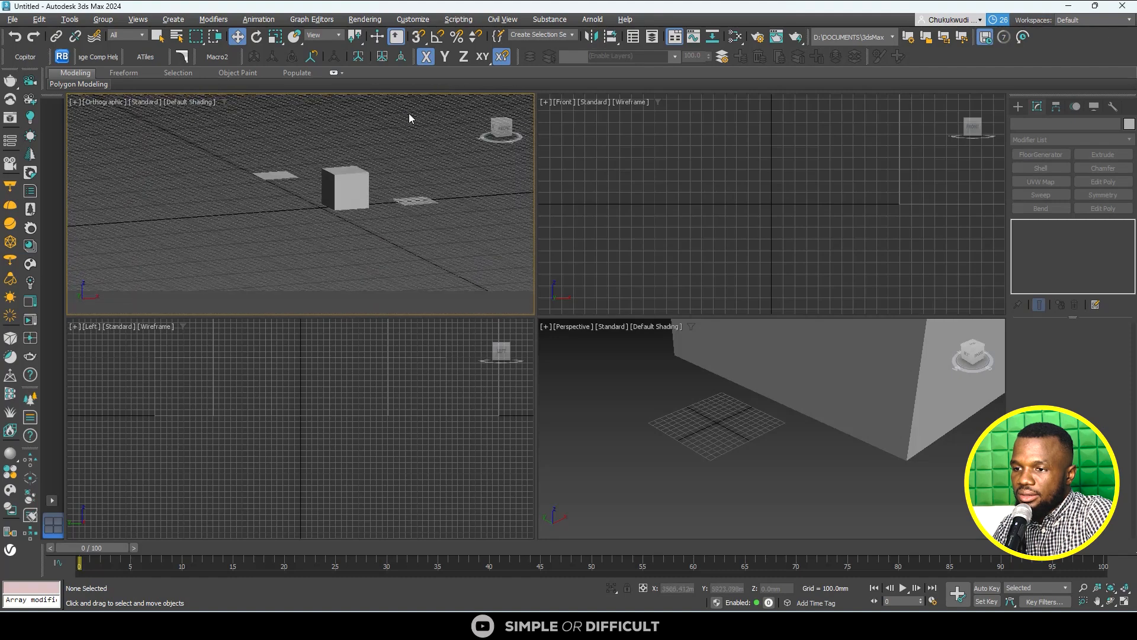
- Create a small box about 209 × 166 × 138 mm on the grid in front of the existing objects in the orthographic view
{"action": "scroll", "coordinate": [338, 183], "scroll_direction": "up", "scroll_amount": 3}
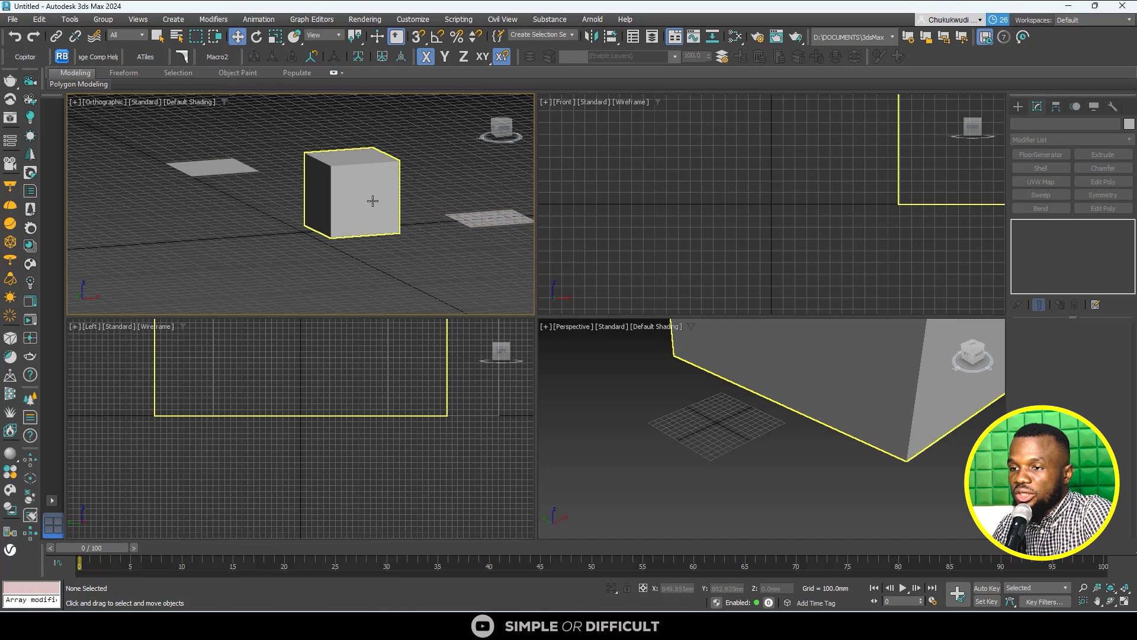
{"action": "scroll", "coordinate": [370, 207], "scroll_direction": "down", "scroll_amount": 2}
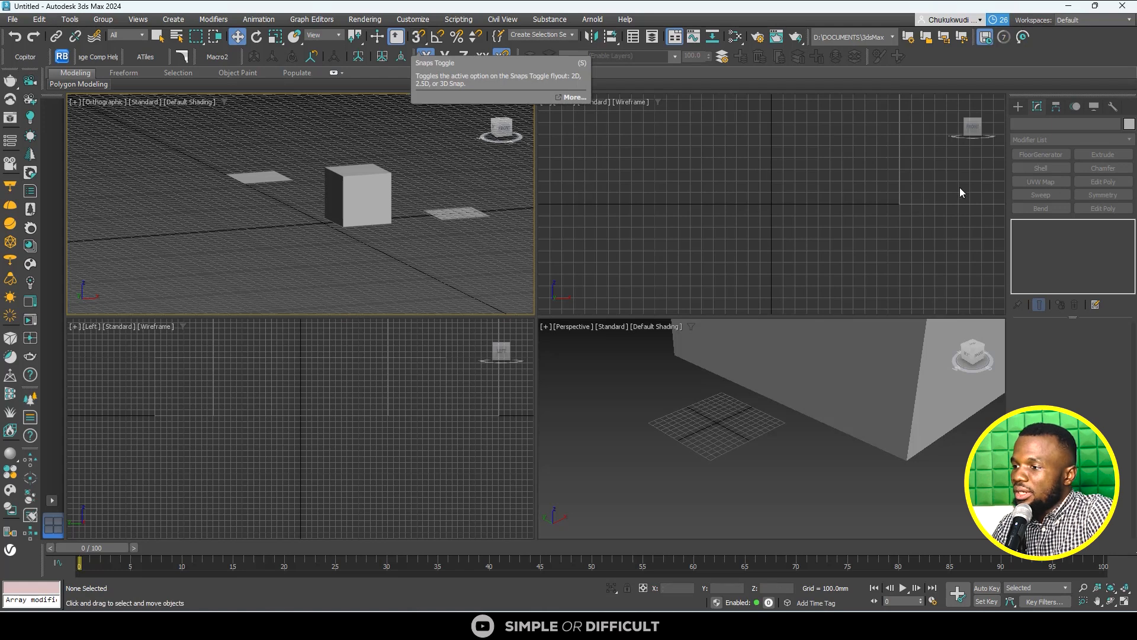
{"action": "left_click", "coordinate": [1018, 106]}
{"action": "left_click", "coordinate": [1040, 185]}
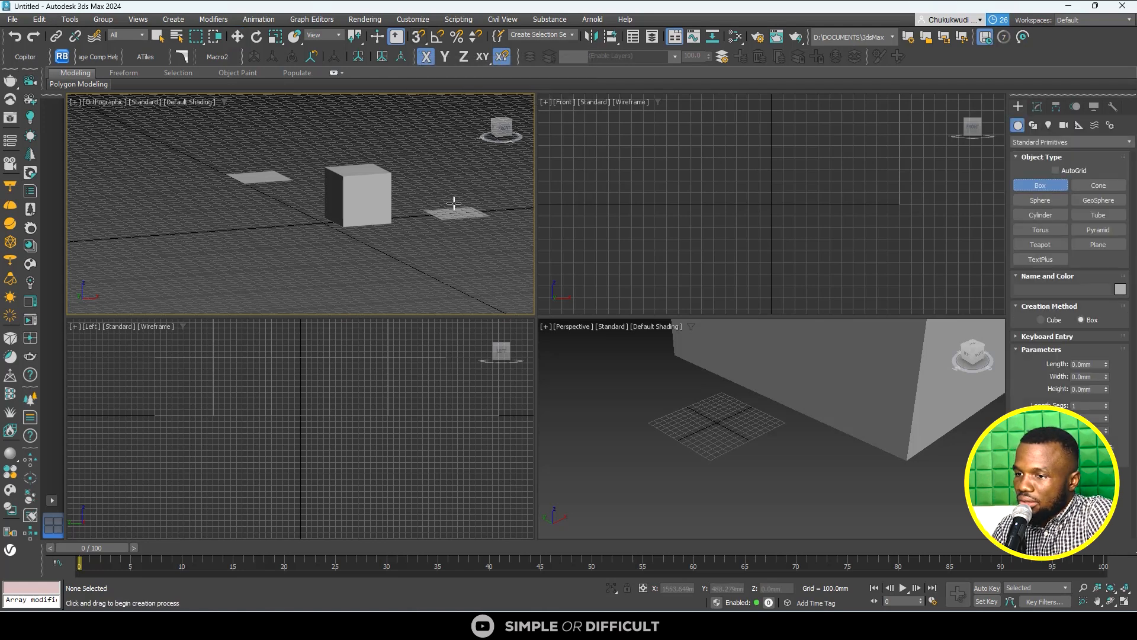
{"action": "scroll", "coordinate": [422, 246], "scroll_direction": "down", "scroll_amount": 2}
{"action": "scroll", "coordinate": [435, 247], "scroll_direction": "up", "scroll_amount": 5}
{"action": "left_click_drag", "start_coordinate": [440, 222], "coordinate": [489, 228]}
{"action": "left_click", "coordinate": [482, 197]}
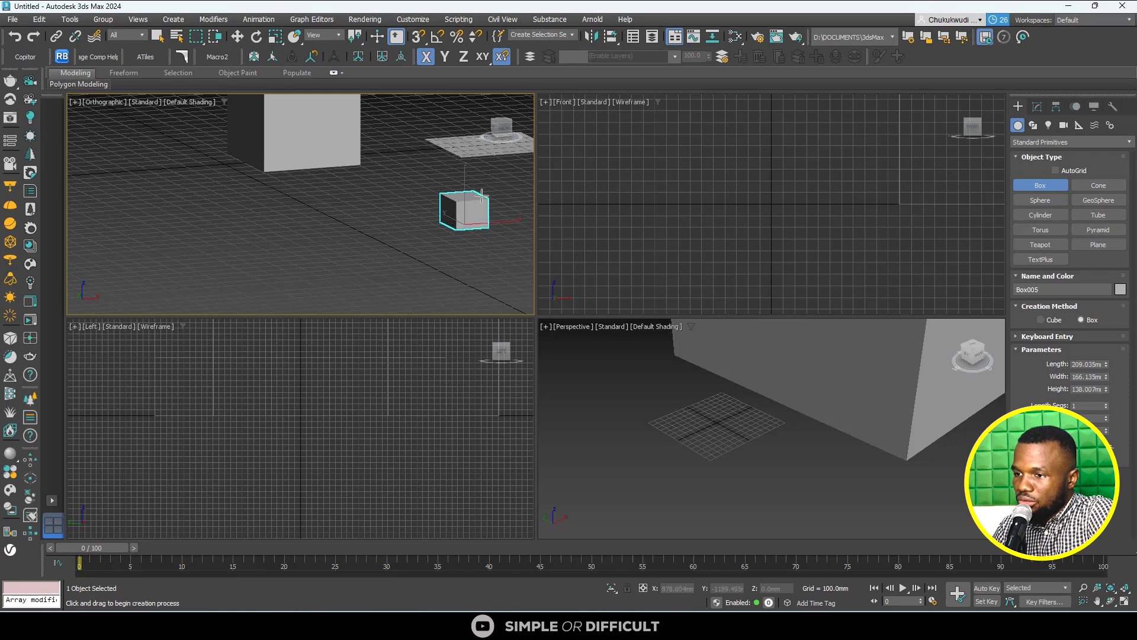
{"action": "scroll", "coordinate": [474, 207], "scroll_direction": "down", "scroll_amount": 3}
{"action": "scroll", "coordinate": [456, 225], "scroll_direction": "up", "scroll_amount": 2}
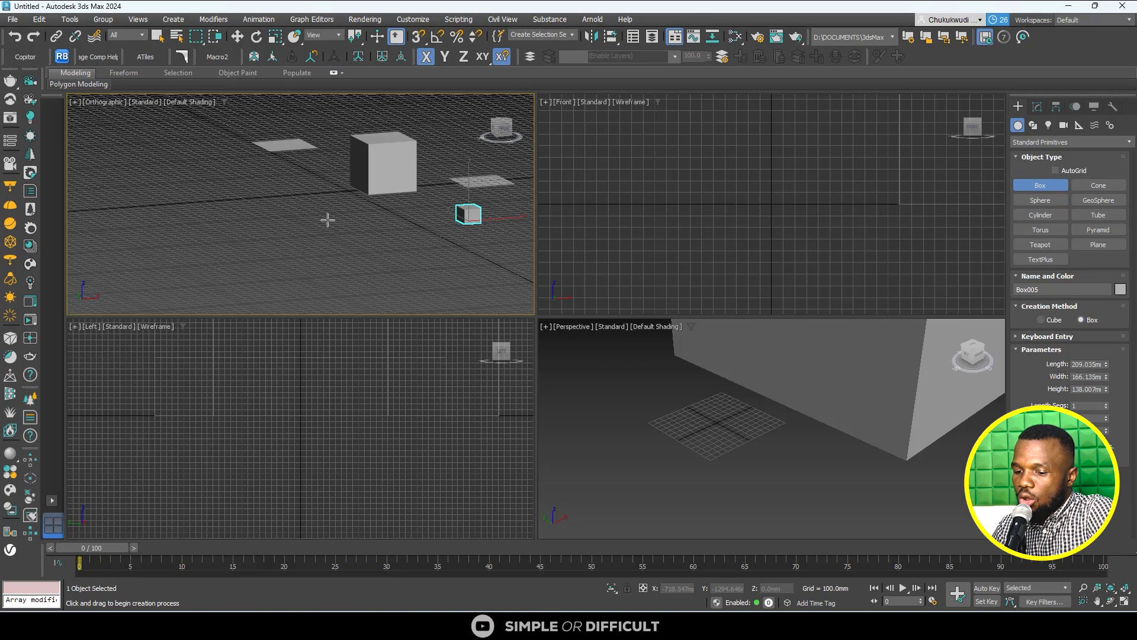
- Maximize the orthographic viewport, activate the Move tool and switch to the top view
{"action": "key", "text": "alt+w"}
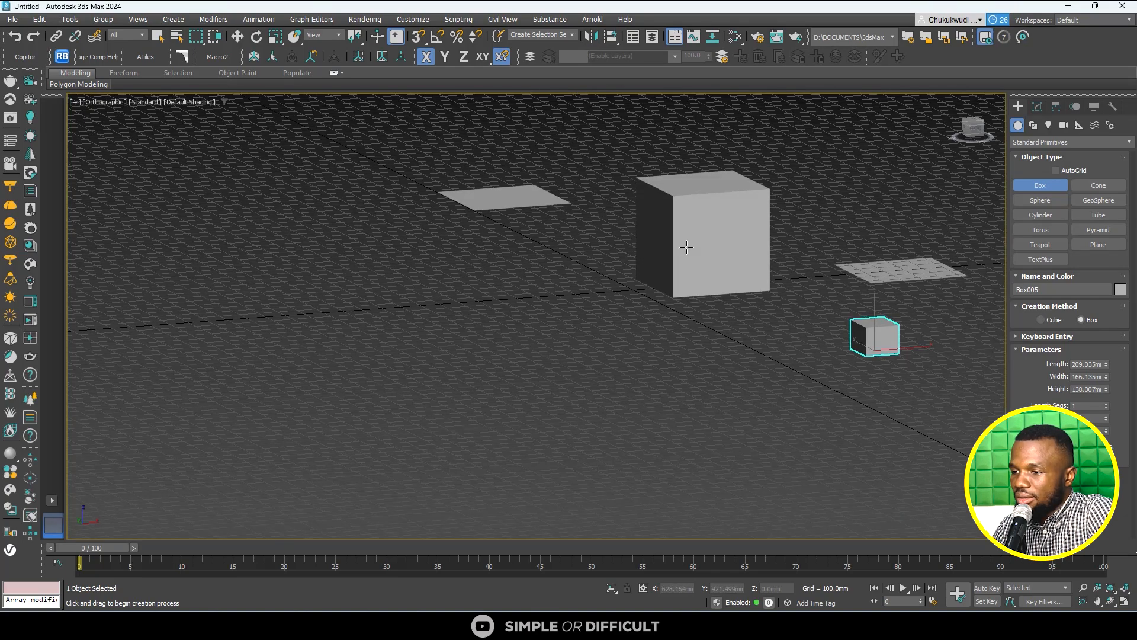
{"action": "middle_click_drag", "start_coordinate": [687, 247], "coordinate": [561, 358], "text": "alt"}
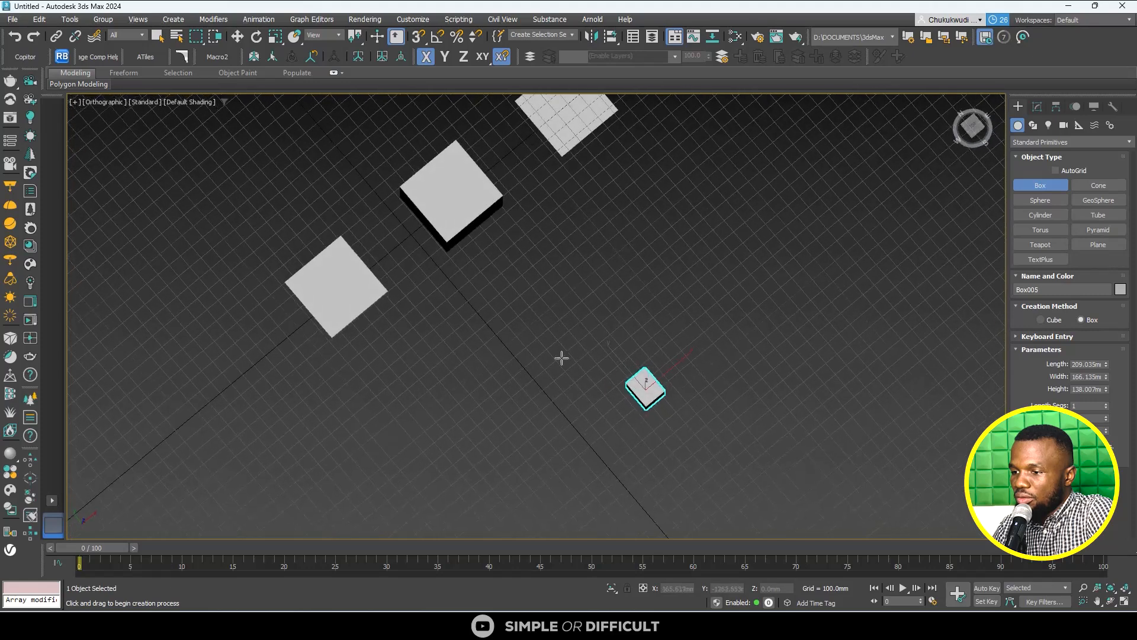
{"action": "scroll", "coordinate": [626, 262], "scroll_direction": "down", "scroll_amount": 2}
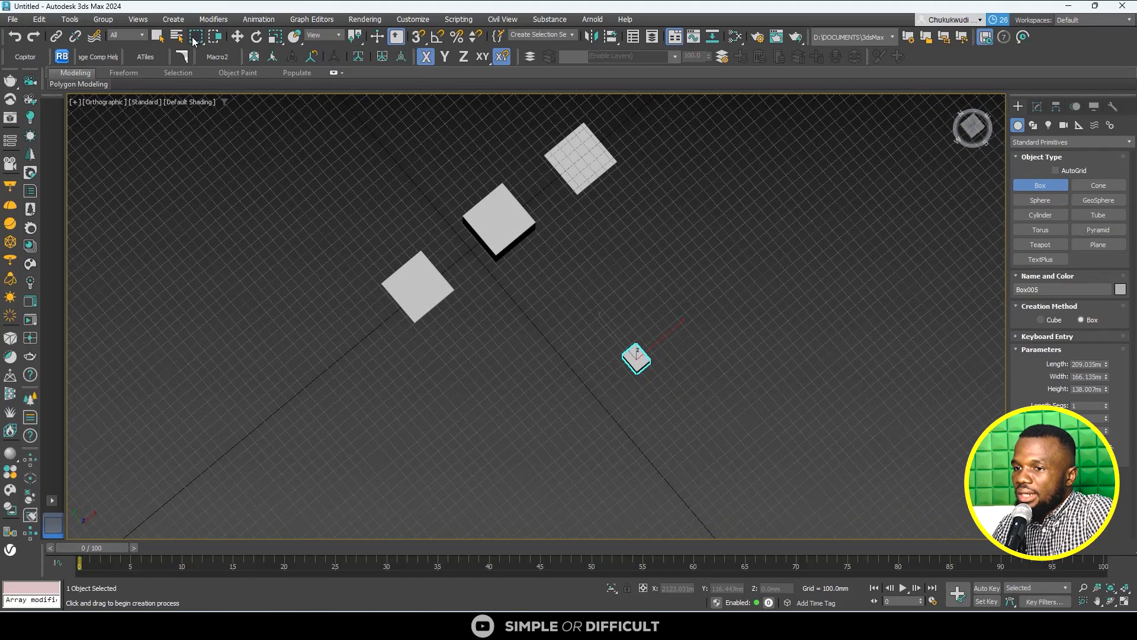
{"action": "left_click", "coordinate": [238, 37]}
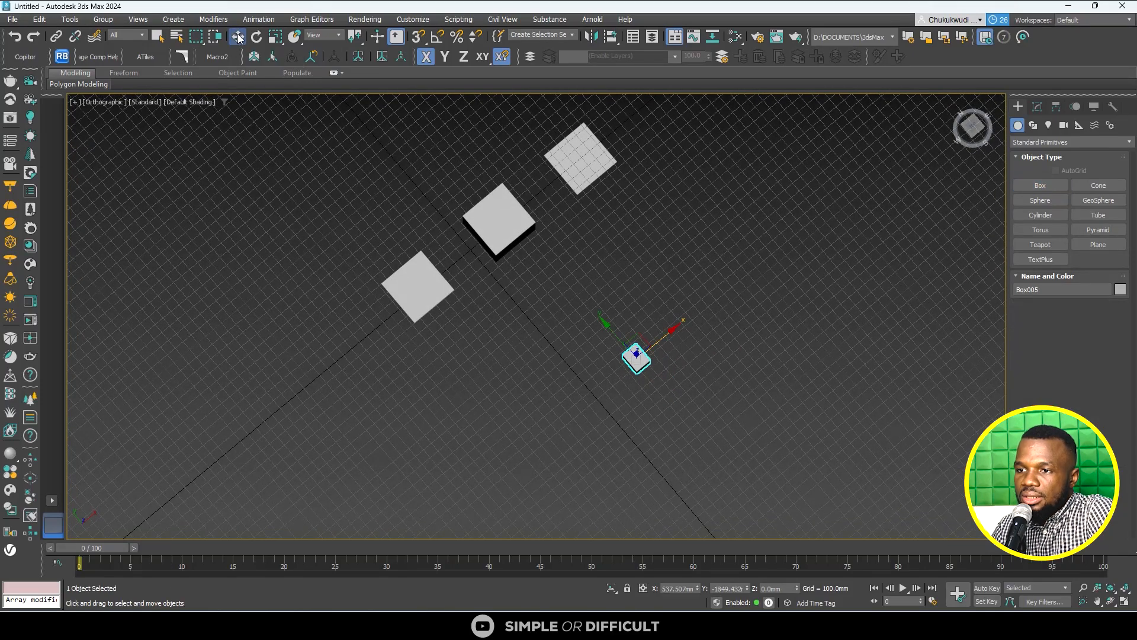
{"action": "left_click", "coordinate": [972, 126]}
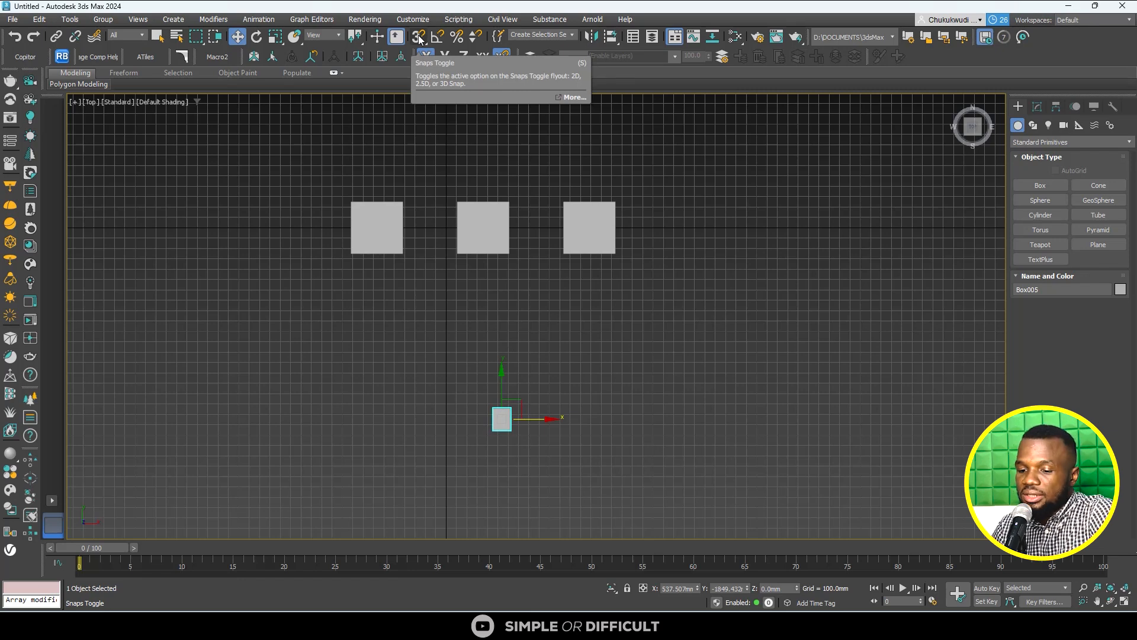
- Turn on 3D snap and move the small box to the grid point at X 700, Y -1500 mm
{"action": "left_click", "coordinate": [419, 37]}
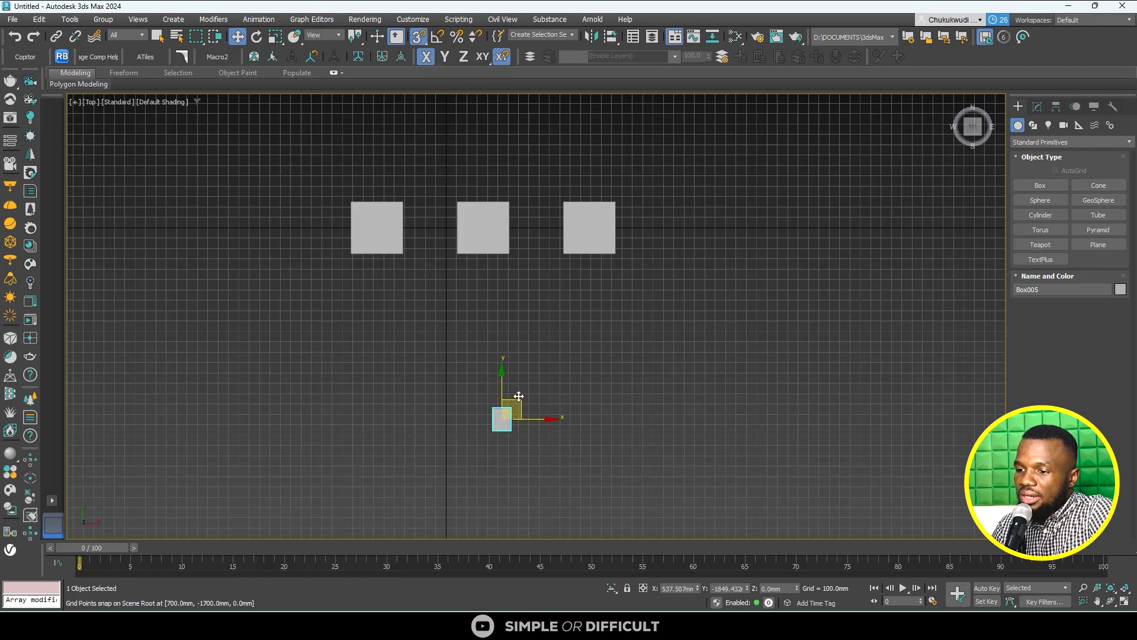
{"action": "mouse_move", "coordinate": [519, 397]}
{"action": "left_mouse_down"}
{"action": "mouse_move", "coordinate": [592, 348]}
{"action": "mouse_move", "coordinate": [521, 328]}
{"action": "mouse_move", "coordinate": [416, 350]}
{"action": "mouse_move", "coordinate": [541, 371]}
{"action": "mouse_move", "coordinate": [528, 348]}
{"action": "mouse_move", "coordinate": [541, 393]}
{"action": "mouse_move", "coordinate": [521, 382]}
{"action": "mouse_move", "coordinate": [569, 340]}
{"action": "mouse_move", "coordinate": [500, 315]}
{"action": "mouse_move", "coordinate": [438, 348]}
{"action": "mouse_move", "coordinate": [486, 363]}
{"action": "mouse_move", "coordinate": [537, 347]}
{"action": "mouse_move", "coordinate": [511, 318]}
{"action": "mouse_move", "coordinate": [410, 386]}
{"action": "mouse_move", "coordinate": [517, 362]}
{"action": "mouse_move", "coordinate": [535, 372]}
{"action": "mouse_move", "coordinate": [522, 384]}
{"action": "left_mouse_up"}
{"action": "key", "text": "g"}
{"action": "key", "text": "g"}
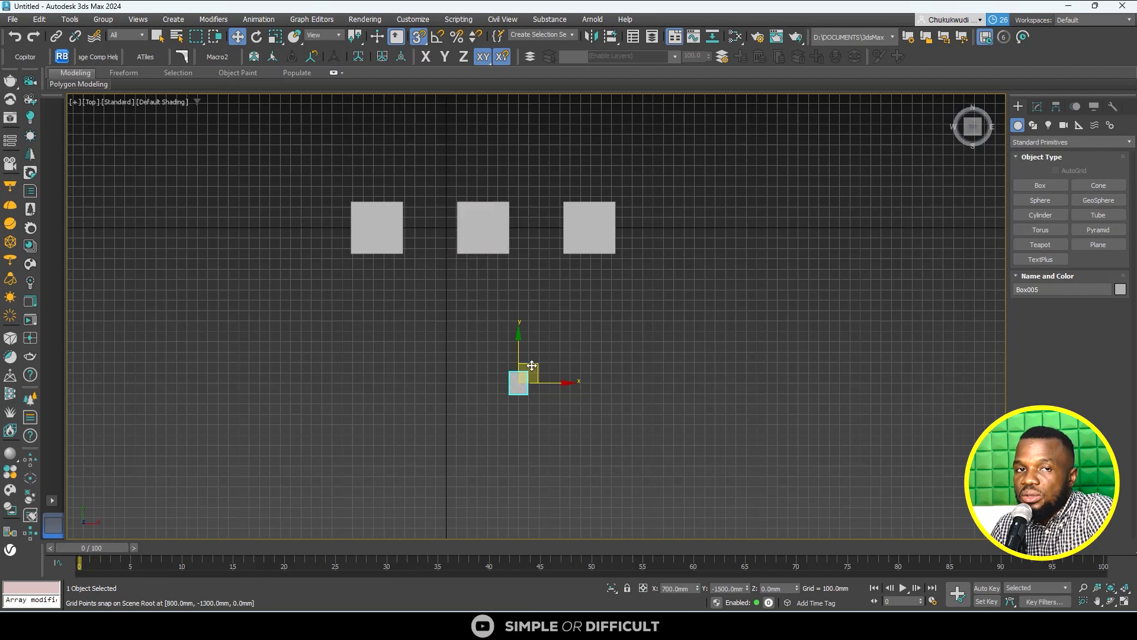
- Replace grid-point snapping with Vertex, Endpoint, Midpoint and Edge/Segment in the snap settings
{"action": "right_click", "coordinate": [418, 37]}
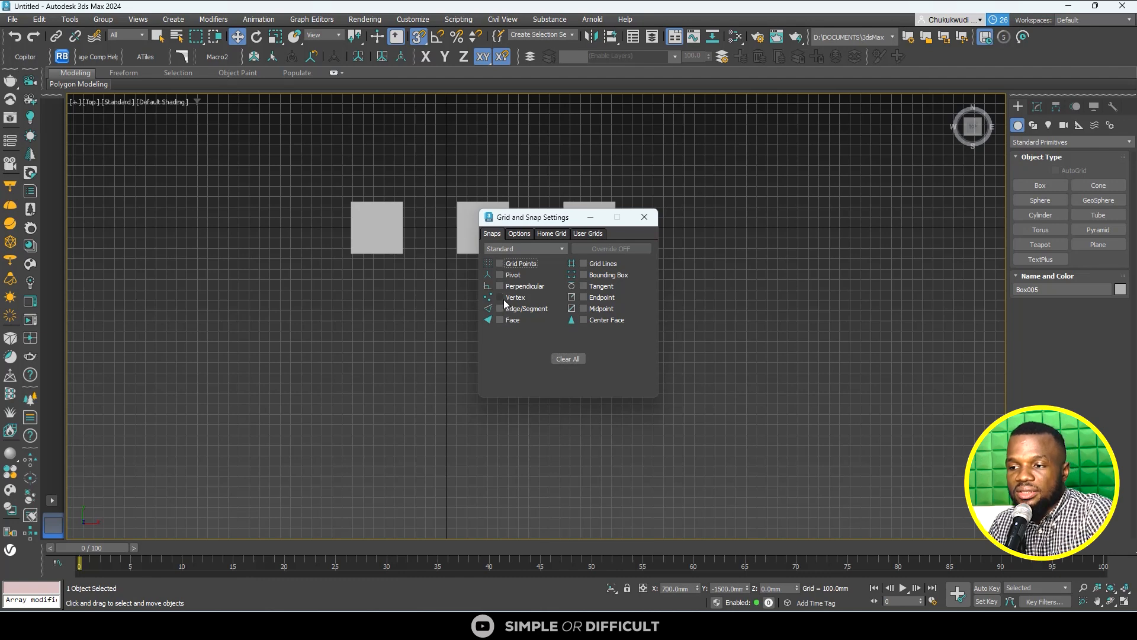
{"action": "left_click", "coordinate": [601, 309]}
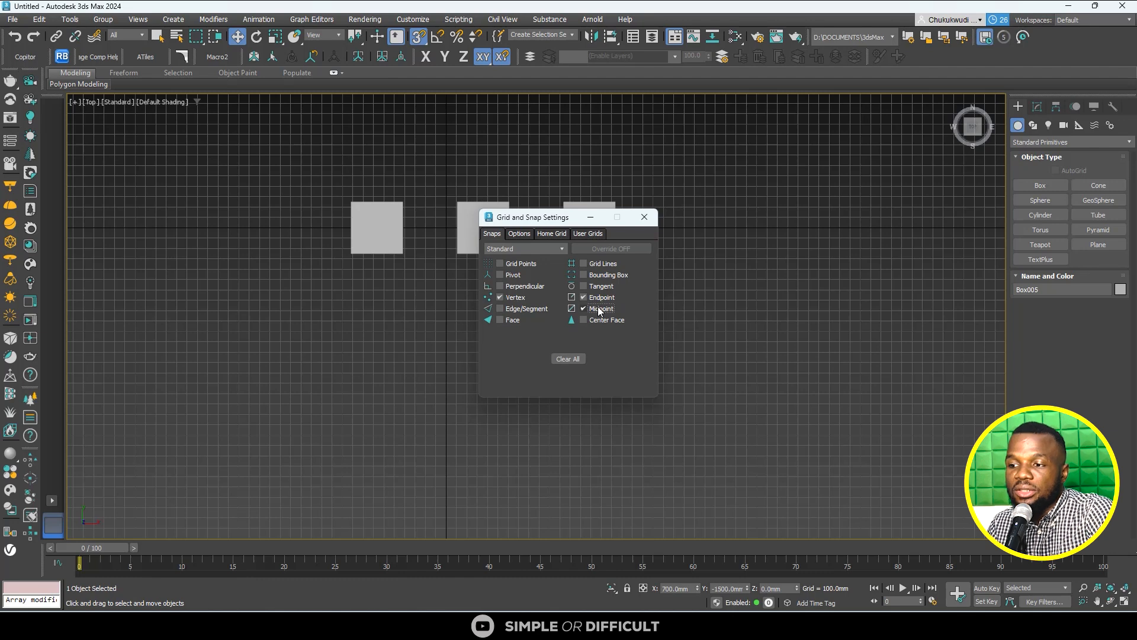
{"action": "left_click", "coordinate": [535, 309]}
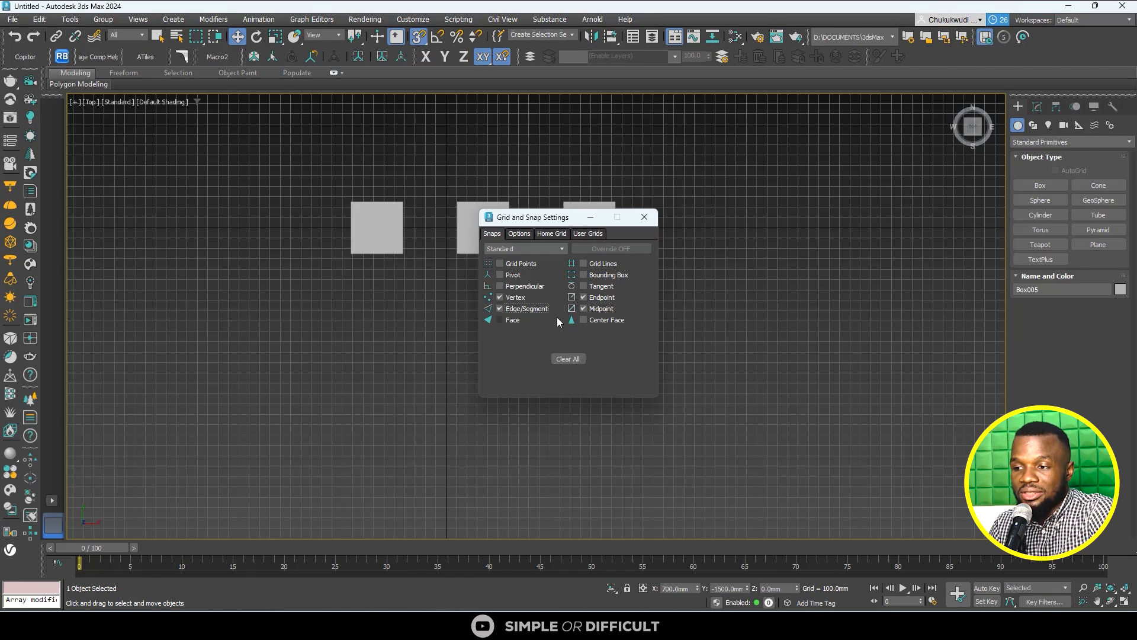
{"action": "left_click", "coordinate": [644, 217]}
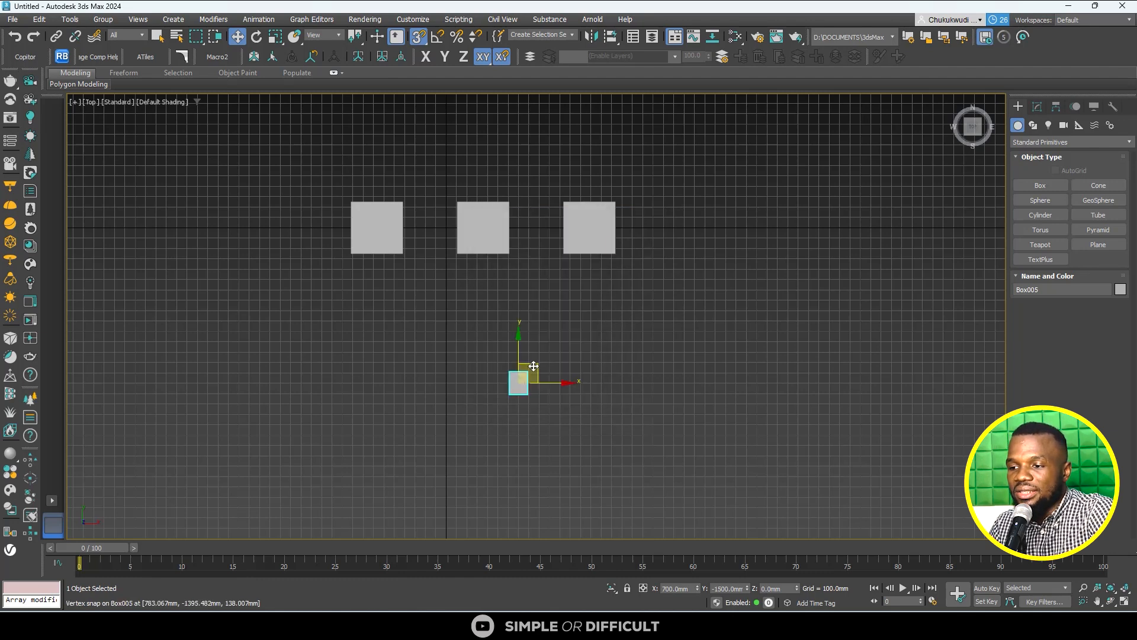
- Snap the small box onto the middle cube's top face and display edged faces in the viewport
{"action": "left_click_drag", "start_coordinate": [519, 382], "coordinate": [506, 248]}
{"action": "scroll", "coordinate": [495, 212], "scroll_direction": "up", "scroll_amount": 4}
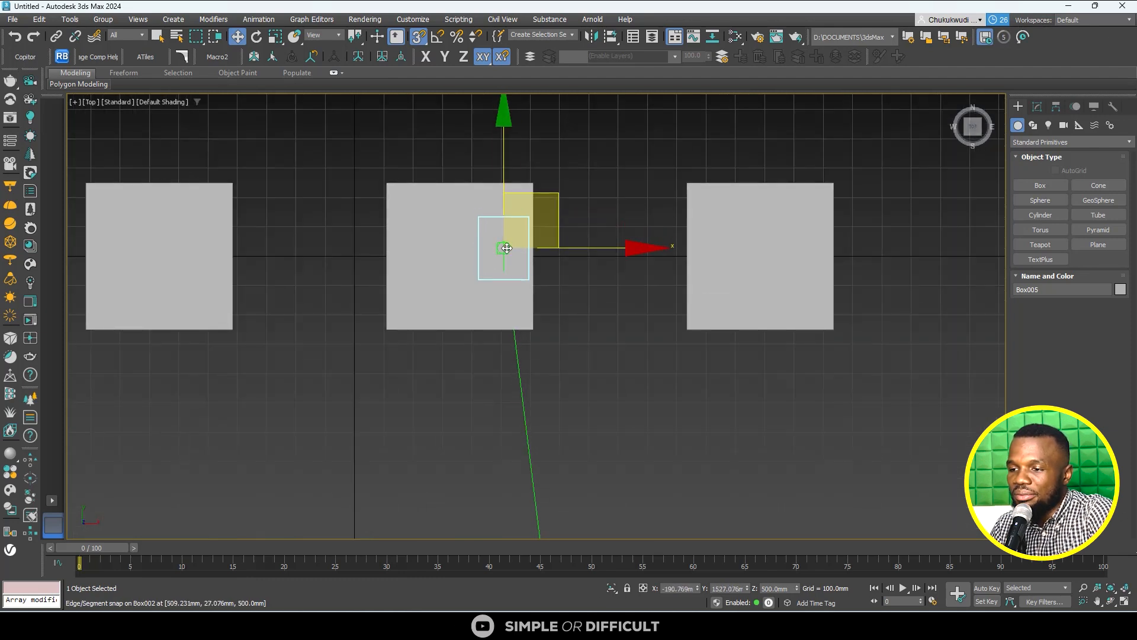
{"action": "key", "text": "F4"}
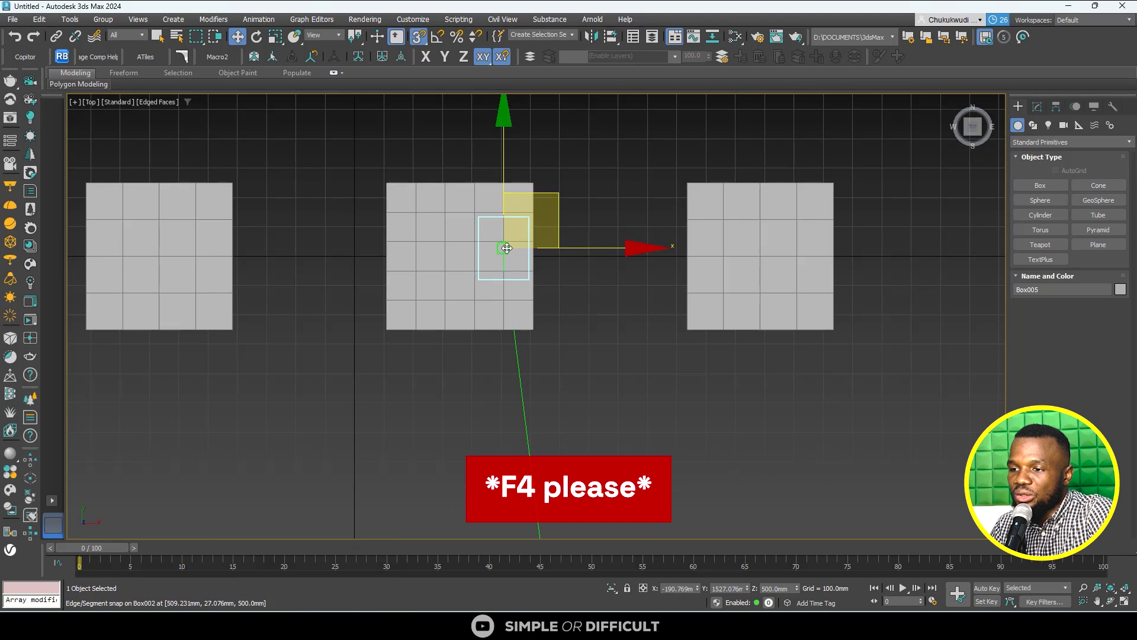
- Move the small box off the middle cube and snap it onto the cube's front top edge in an angled view
{"action": "left_click_drag", "start_coordinate": [506, 248], "coordinate": [506, 430]}
{"action": "middle_click_drag", "start_coordinate": [506, 431], "coordinate": [533, 361], "text": "alt"}
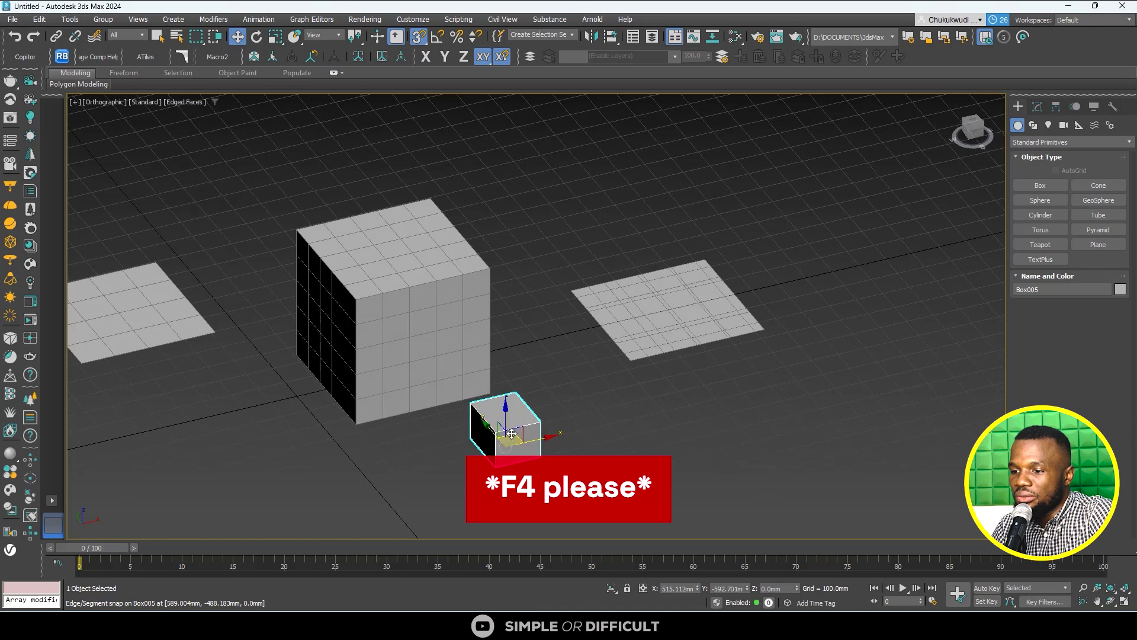
{"action": "left_click_drag", "start_coordinate": [511, 434], "coordinate": [379, 282]}
{"action": "scroll", "coordinate": [426, 292], "scroll_direction": "up", "scroll_amount": 5}
{"action": "scroll", "coordinate": [452, 277], "scroll_direction": "down", "scroll_amount": 4}
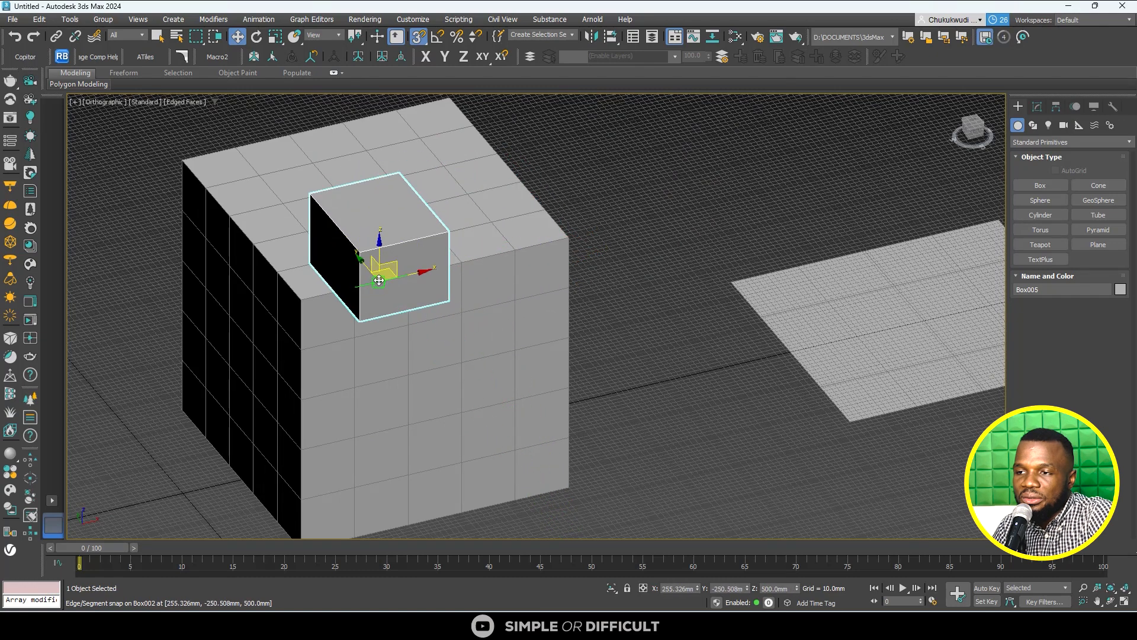
- Disable Midpoint, Endpoint and Edge/Segment snapping so that only Vertex snapping stays active
{"action": "right_click", "coordinate": [417, 38]}
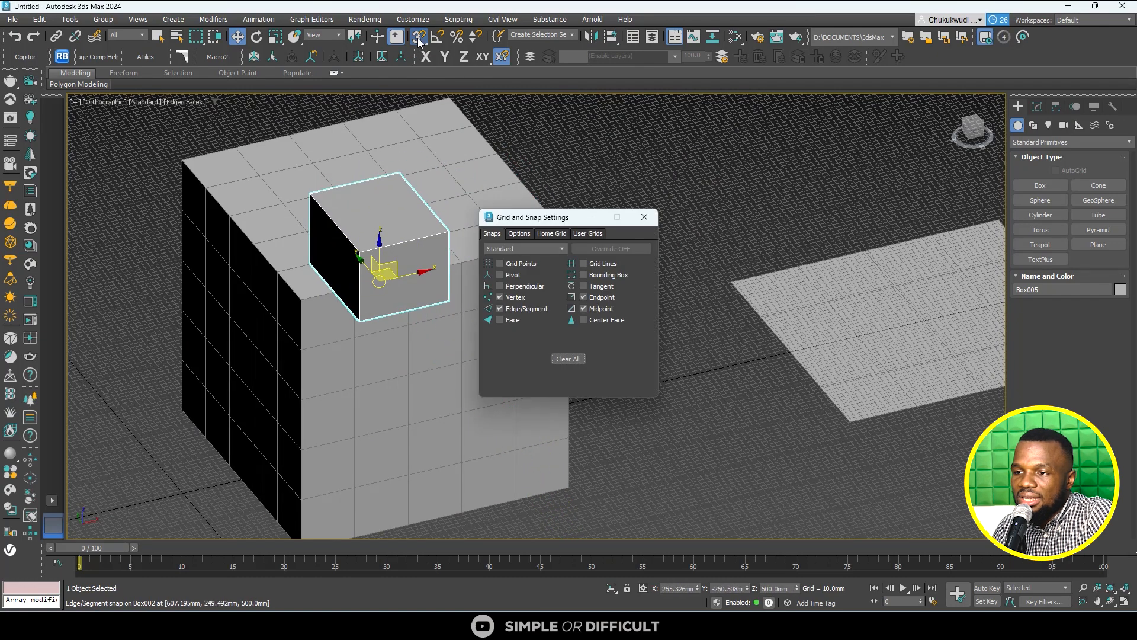
{"action": "left_click", "coordinate": [584, 308]}
{"action": "left_click", "coordinate": [584, 297]}
{"action": "left_click", "coordinate": [500, 308]}
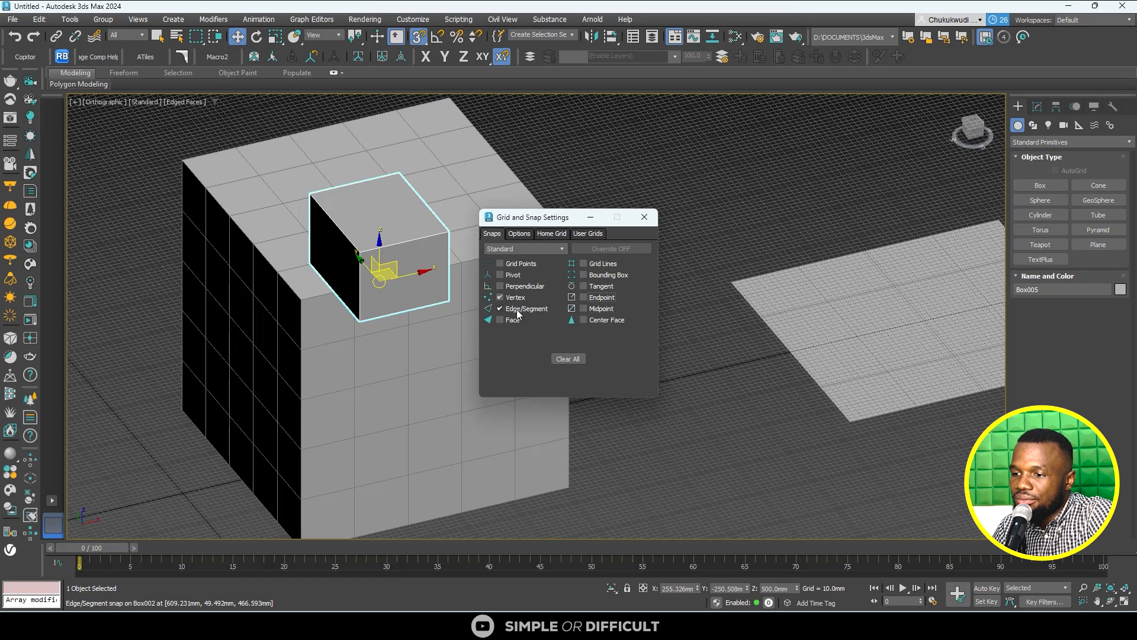
{"action": "left_click", "coordinate": [653, 218]}
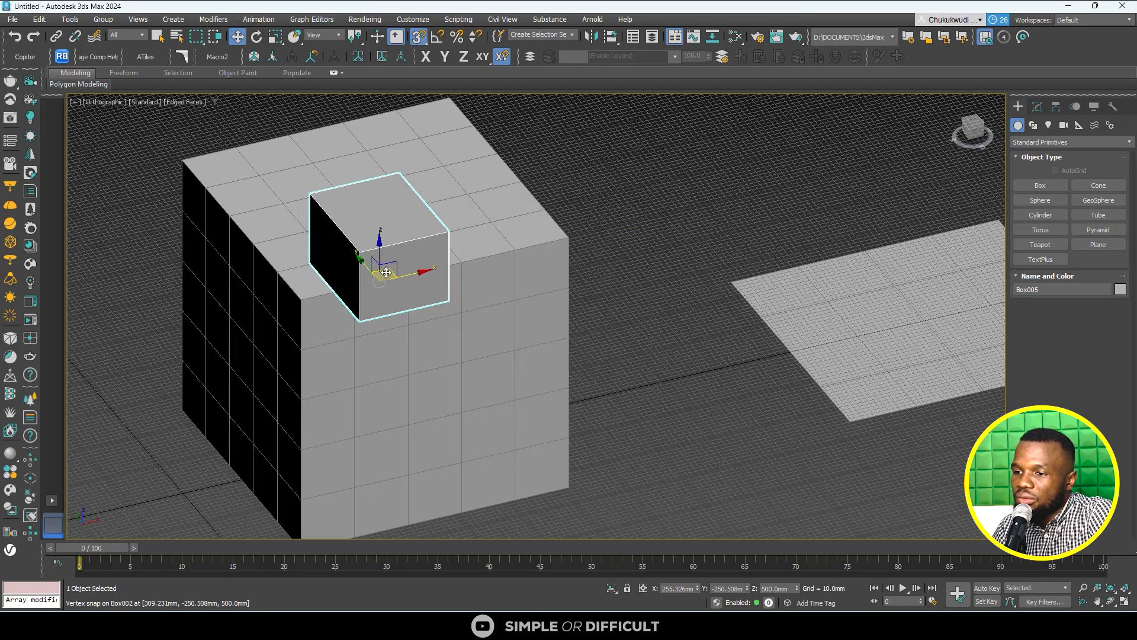
- Move the small box off the cube to a clear spot at about X 946, Y -462 mm, in front of the objects, finishing in the top view
{"action": "left_click_drag", "start_coordinate": [387, 265], "coordinate": [376, 332]}
{"action": "scroll", "coordinate": [372, 350], "scroll_direction": "down", "scroll_amount": 3}
{"action": "scroll", "coordinate": [371, 350], "scroll_direction": "down", "scroll_amount": 2}
{"action": "key", "text": "t"}
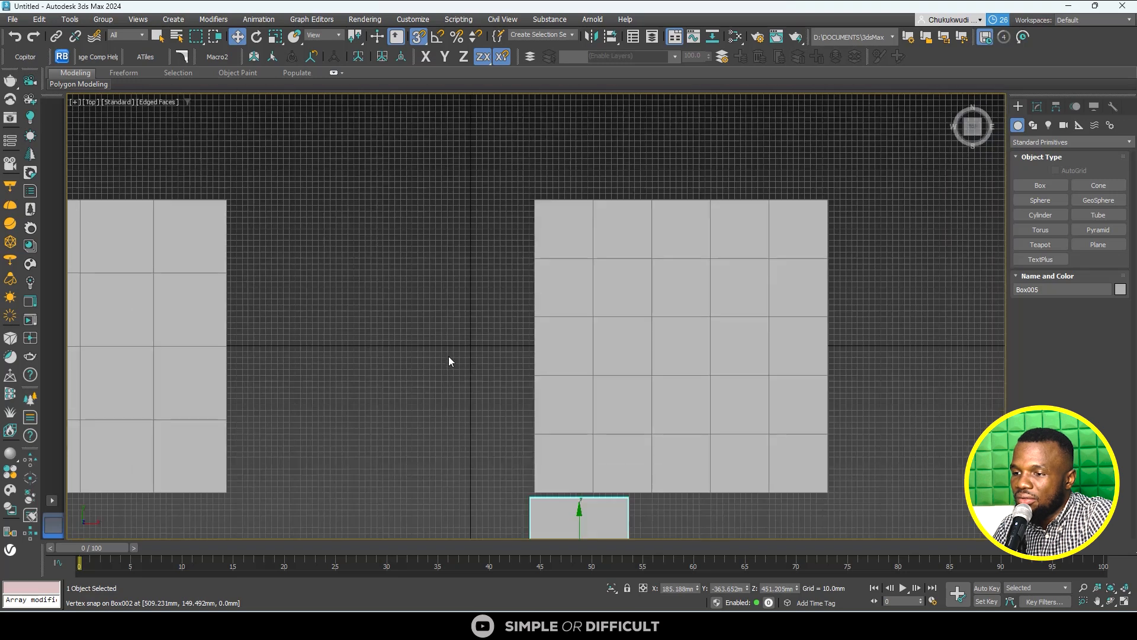
{"action": "scroll", "coordinate": [449, 356], "scroll_direction": "down", "scroll_amount": 4}
{"action": "left_click_drag", "start_coordinate": [508, 410], "coordinate": [652, 448]}
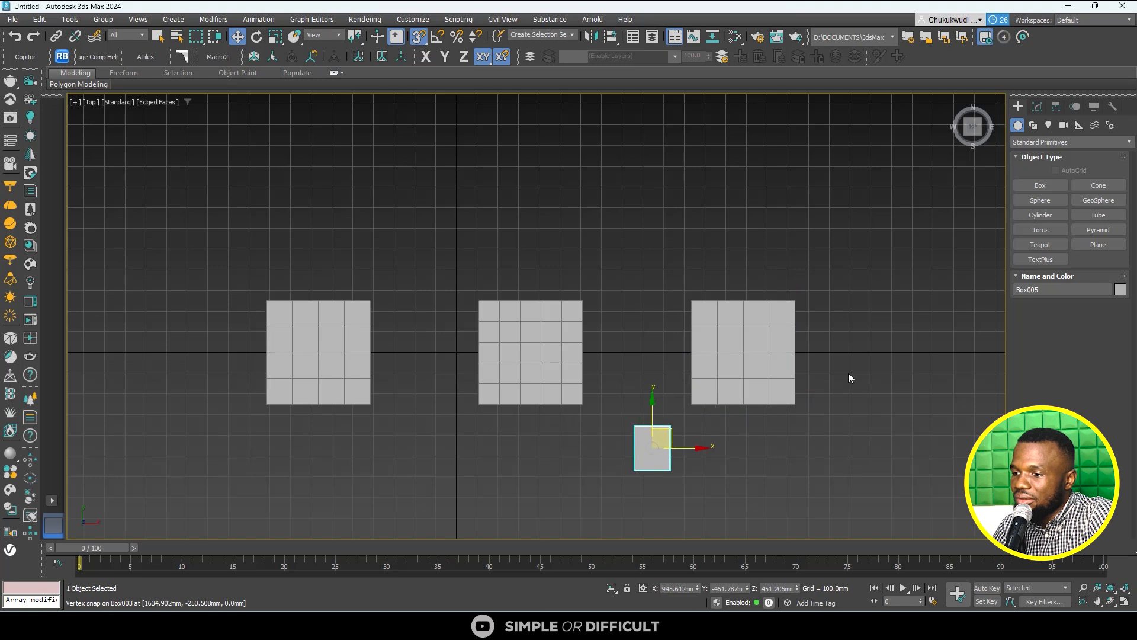
- Examine the vertices of the flat mesh beyond the middle cube on the positive X side, and reselect the small box
{"action": "left_click", "coordinate": [779, 348]}
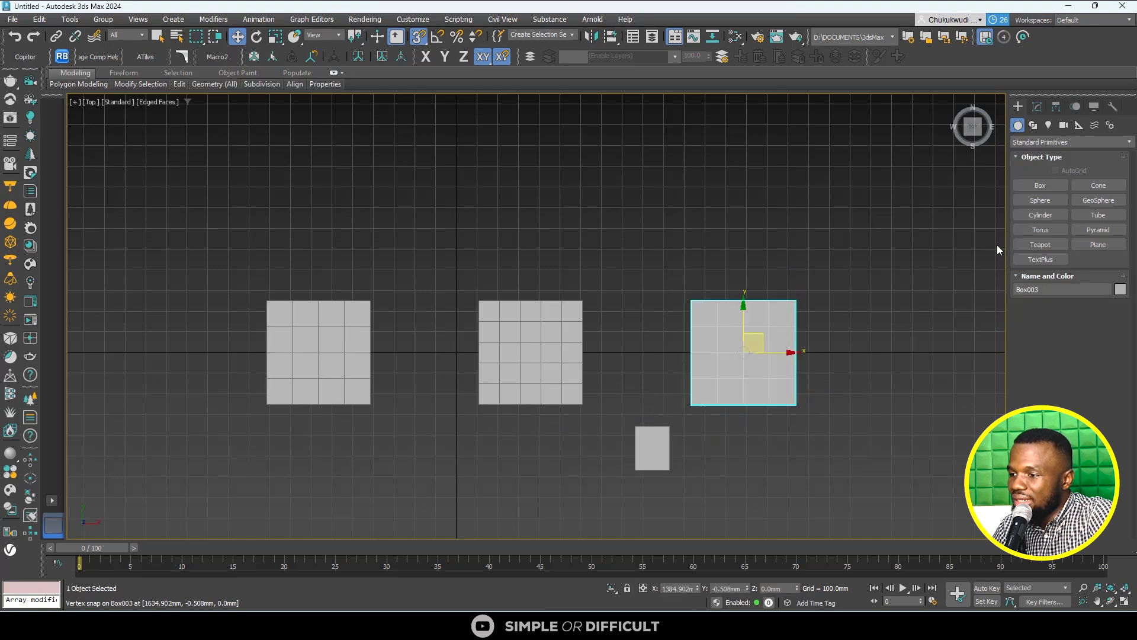
{"action": "key", "text": "1"}
{"action": "scroll", "coordinate": [784, 353], "scroll_direction": "up", "scroll_amount": 2}
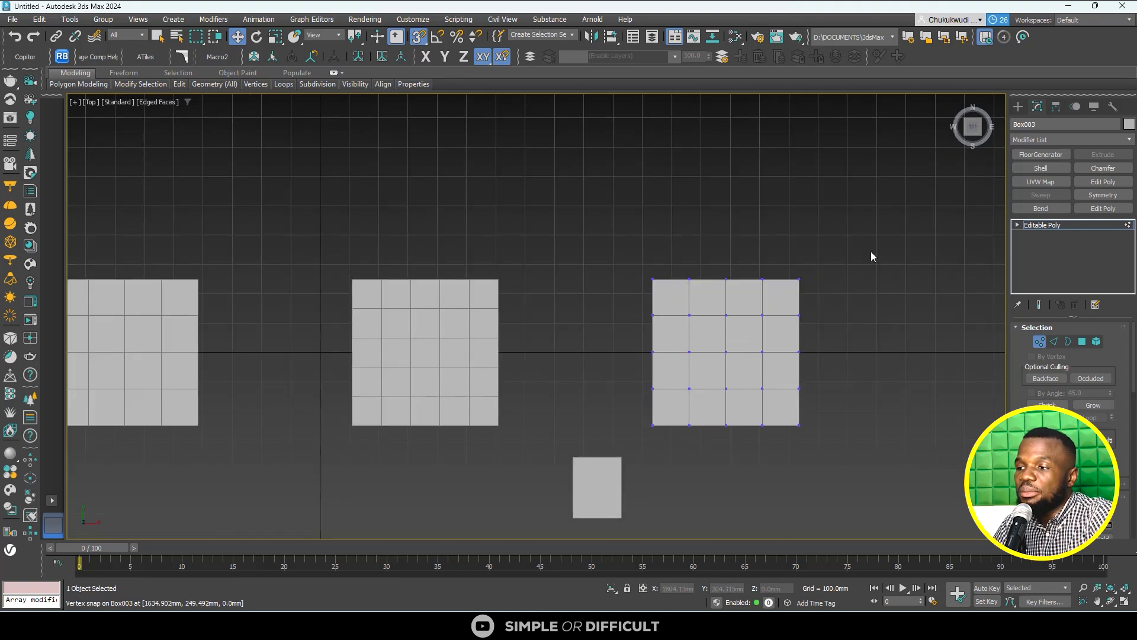
{"action": "left_click", "coordinate": [1014, 110]}
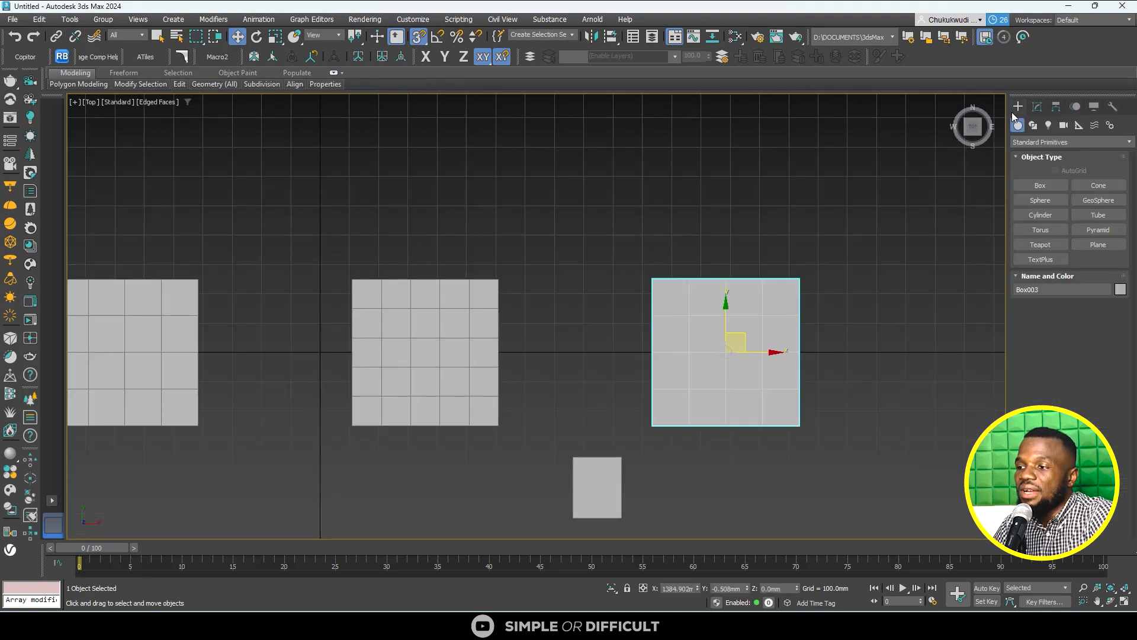
{"action": "left_click", "coordinate": [650, 492]}
{"action": "left_click", "coordinate": [616, 493]}
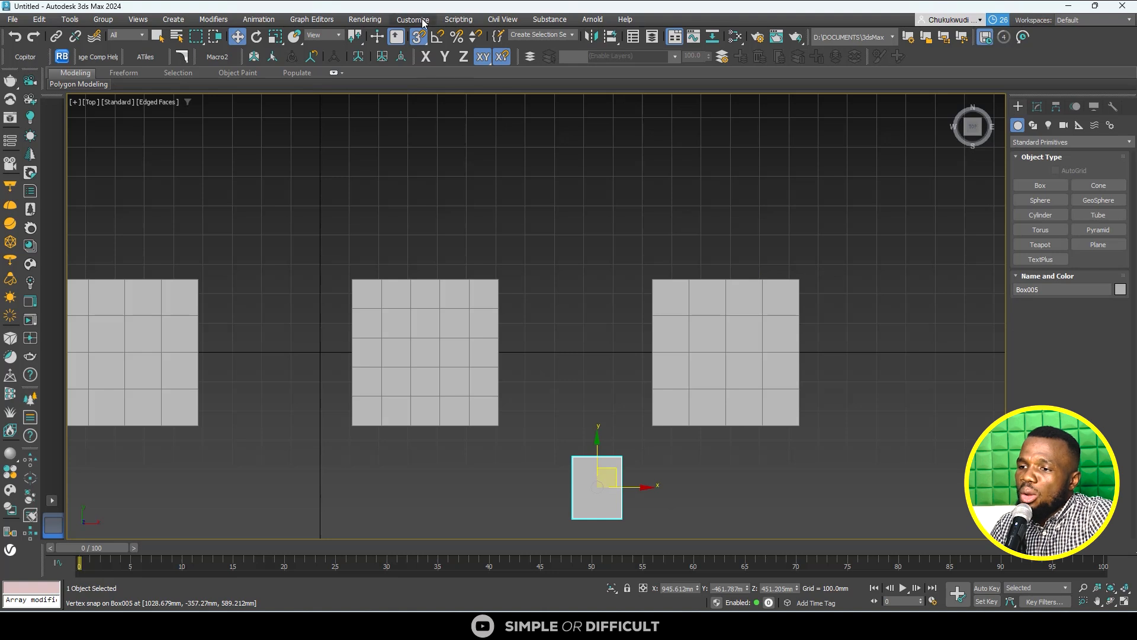
- Snap the small box to the center vertex of the object on the negative X side, at about X -666, Y -0.5, Z 500 mm
{"action": "left_click", "coordinate": [423, 39]}
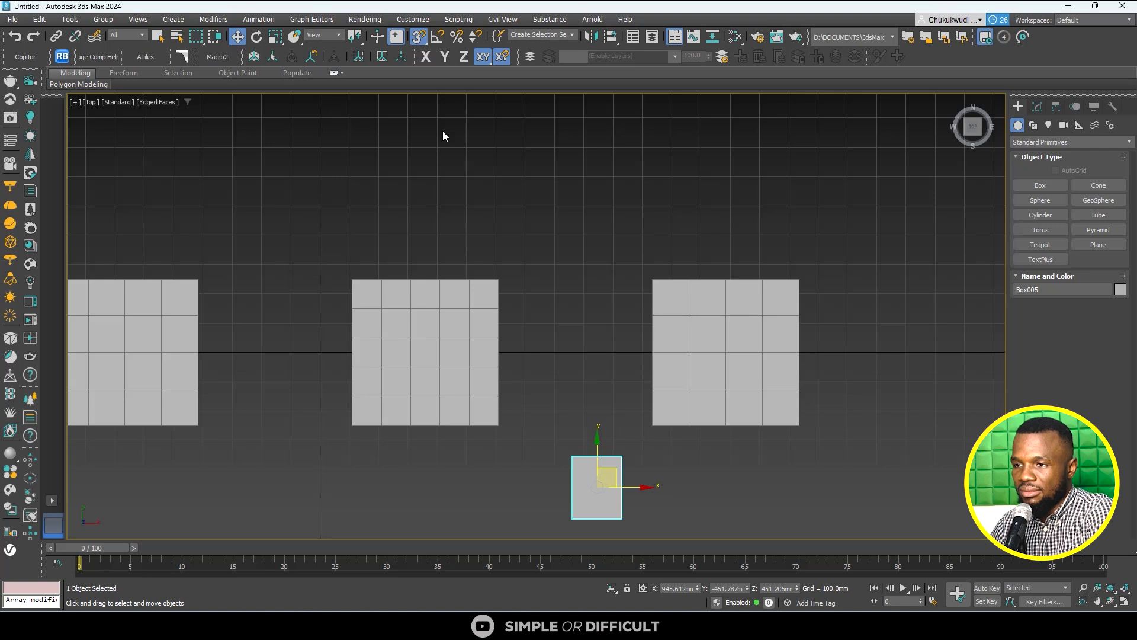
{"action": "scroll", "coordinate": [557, 311], "scroll_direction": "down", "scroll_amount": 3}
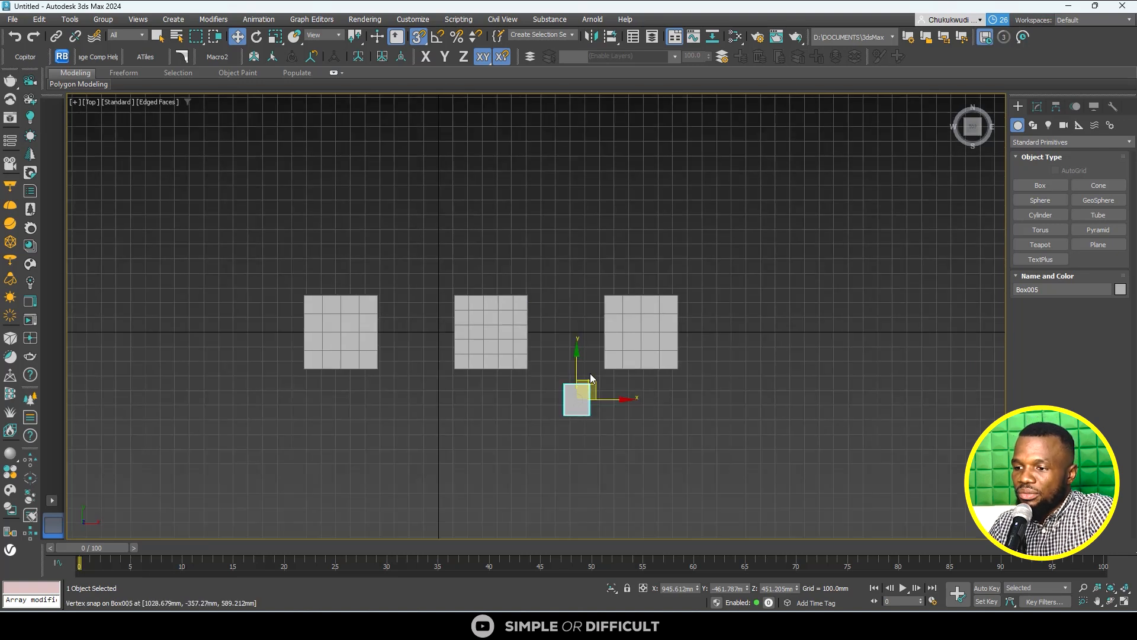
{"action": "left_click_drag", "start_coordinate": [592, 382], "coordinate": [314, 330]}
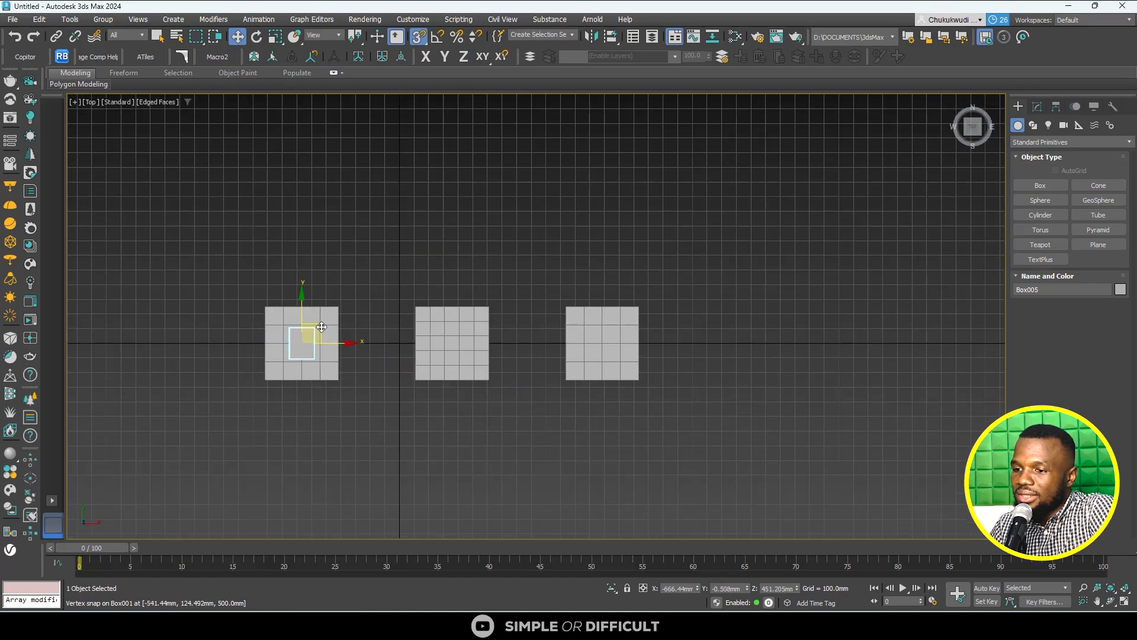
{"action": "mouse_move", "coordinate": [320, 327]}
{"action": "left_mouse_down"}
{"action": "mouse_move", "coordinate": [342, 322]}
{"action": "mouse_move", "coordinate": [305, 338]}
{"action": "left_mouse_up"}
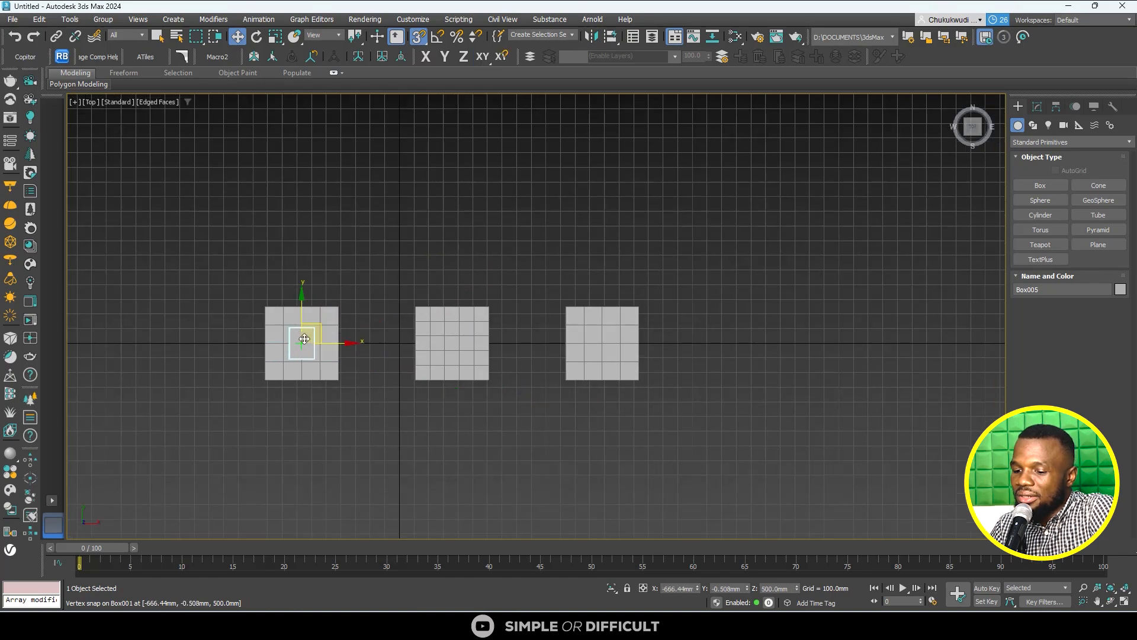
{"action": "middle_click_drag", "start_coordinate": [305, 339], "coordinate": [331, 312], "text": "alt"}
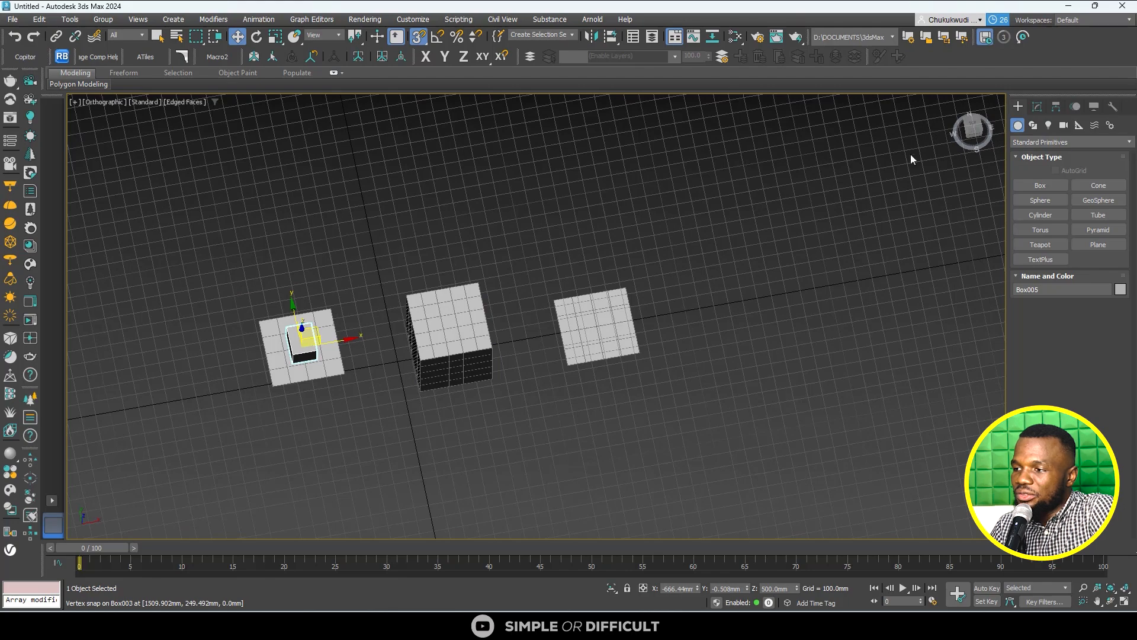
- From the top view, snap the small box to the center vertex of the flat mesh at about X 1510, Y -0.5 mm
{"action": "left_click", "coordinate": [973, 125]}
{"action": "left_click_drag", "start_coordinate": [306, 331], "coordinate": [615, 335]}
{"action": "middle_click_drag", "start_coordinate": [614, 335], "coordinate": [651, 271], "text": "alt"}
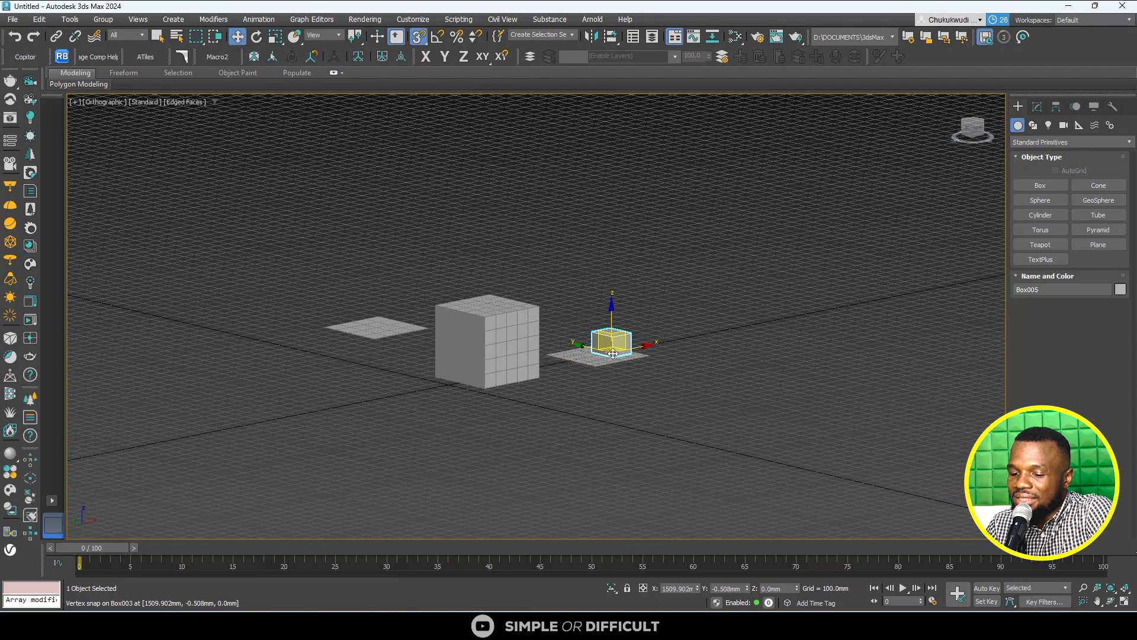
- Snap the small box to vertices of the middle cube, finishing on its top at about X 609, Y -151, Z 500 mm
{"action": "middle_click_drag", "start_coordinate": [586, 350], "coordinate": [490, 400], "text": "alt"}
{"action": "left_click_drag", "start_coordinate": [629, 358], "coordinate": [583, 230]}
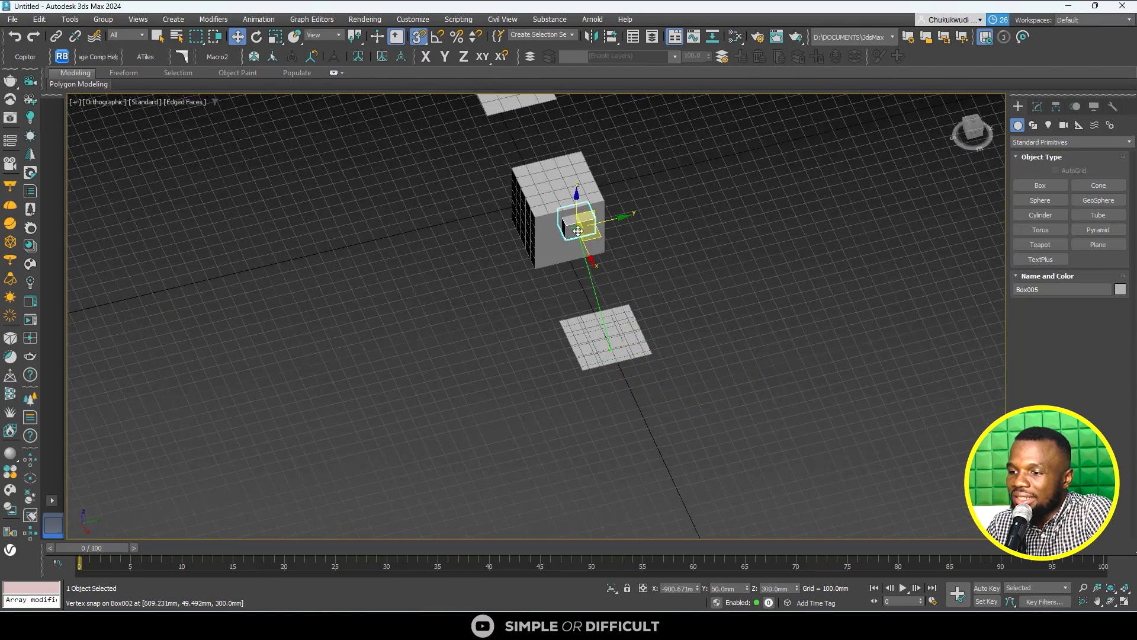
{"action": "middle_click_drag", "start_coordinate": [584, 231], "coordinate": [606, 227], "text": "alt"}
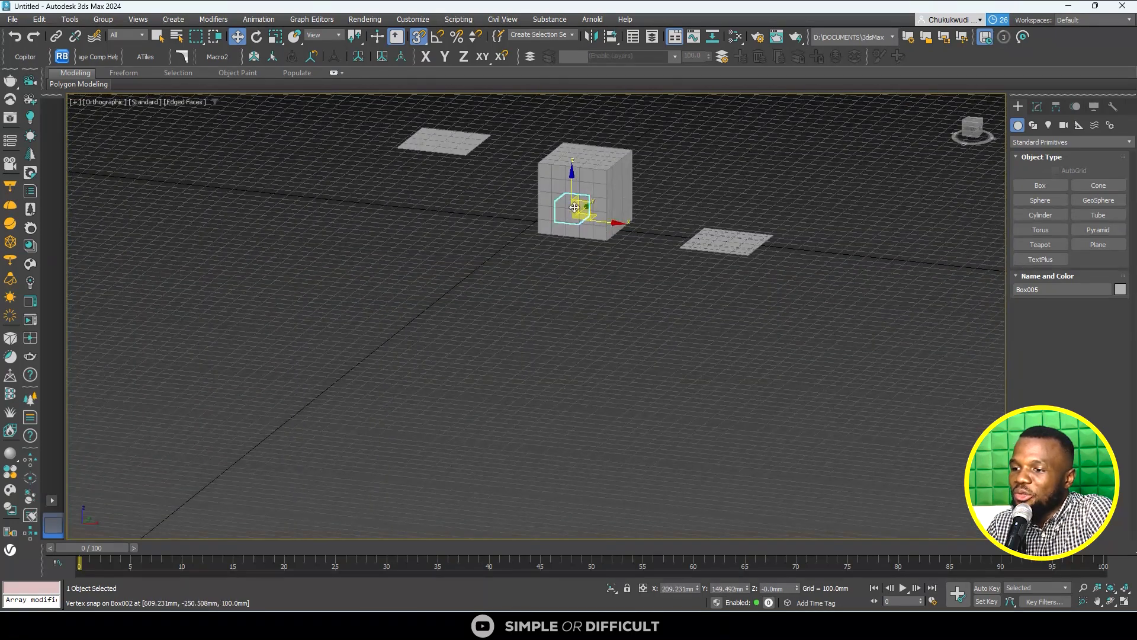
{"action": "left_click_drag", "start_coordinate": [584, 208], "coordinate": [613, 168]}
{"action": "middle_click_drag", "start_coordinate": [618, 200], "coordinate": [535, 232], "text": "alt"}
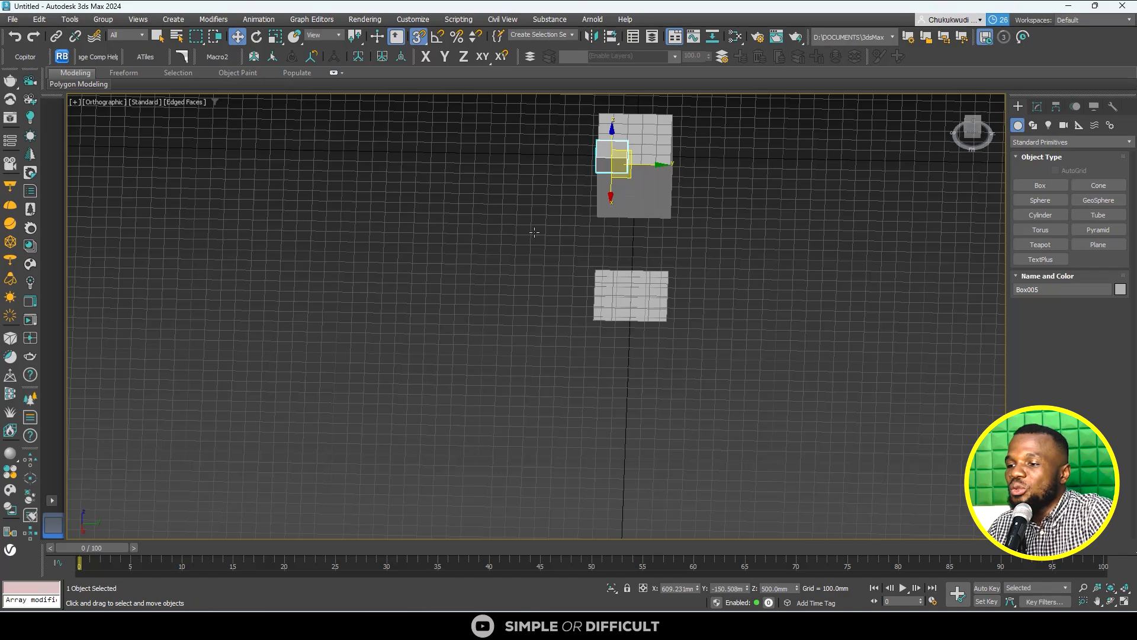
{"action": "middle_click_drag", "start_coordinate": [534, 233], "coordinate": [705, 204], "text": "alt"}
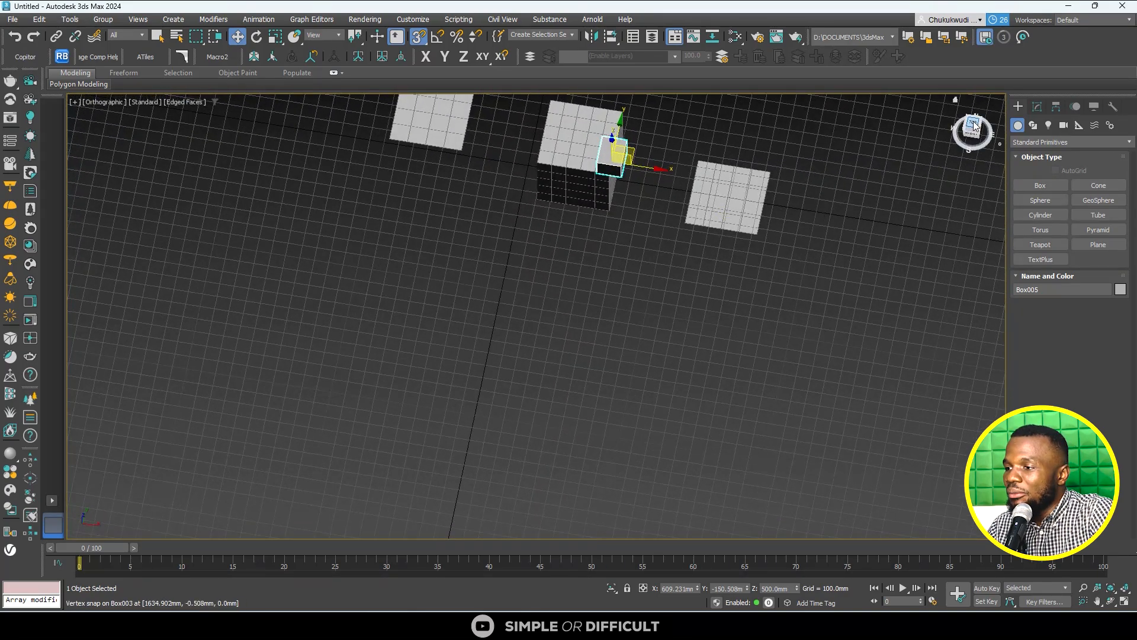
- From the top view, snap the small box to the flat mesh's vertex at about X 1385, Y 124 mm
{"action": "left_click", "coordinate": [974, 125]}
{"action": "left_click_drag", "start_coordinate": [620, 204], "coordinate": [764, 177]}
{"action": "mouse_move", "coordinate": [764, 177]}
{"action": "middle_mouse_down", "text": "alt"}
{"action": "mouse_move", "coordinate": [763, 160]}
{"action": "mouse_move", "coordinate": [770, 184]}
{"action": "middle_mouse_up", "text": "alt"}
{"action": "left_click", "coordinate": [972, 126]}
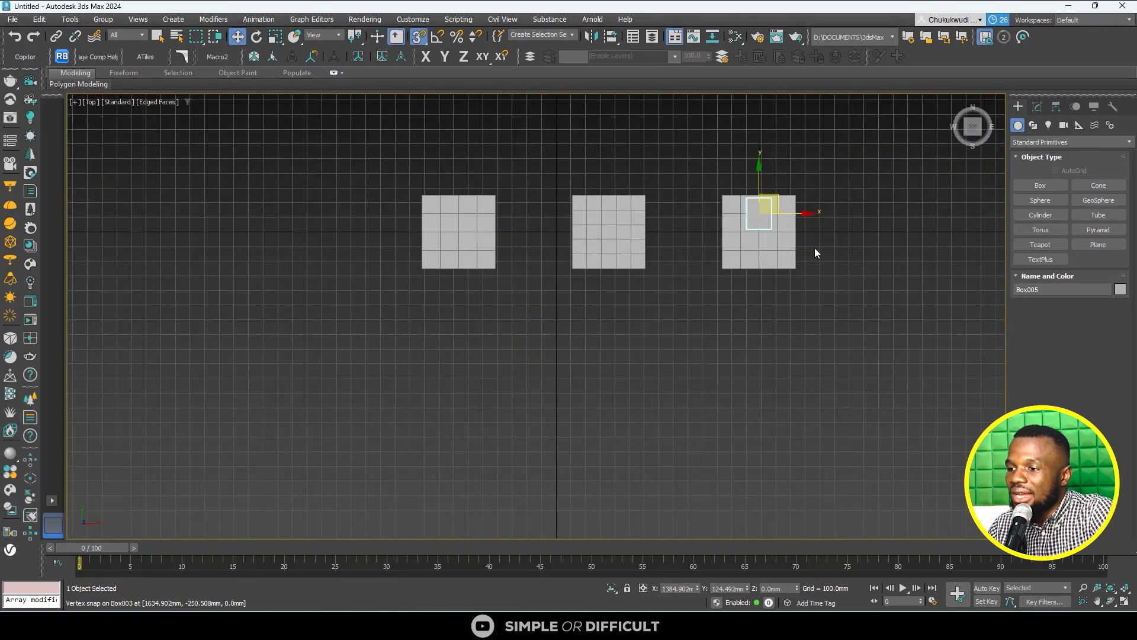
- Snap the small box to the center vertex of the raised mesh on the negative X side, at about X -666, Y -0.5, Z 500 mm
{"action": "left_click_drag", "start_coordinate": [804, 214], "coordinate": [504, 215]}
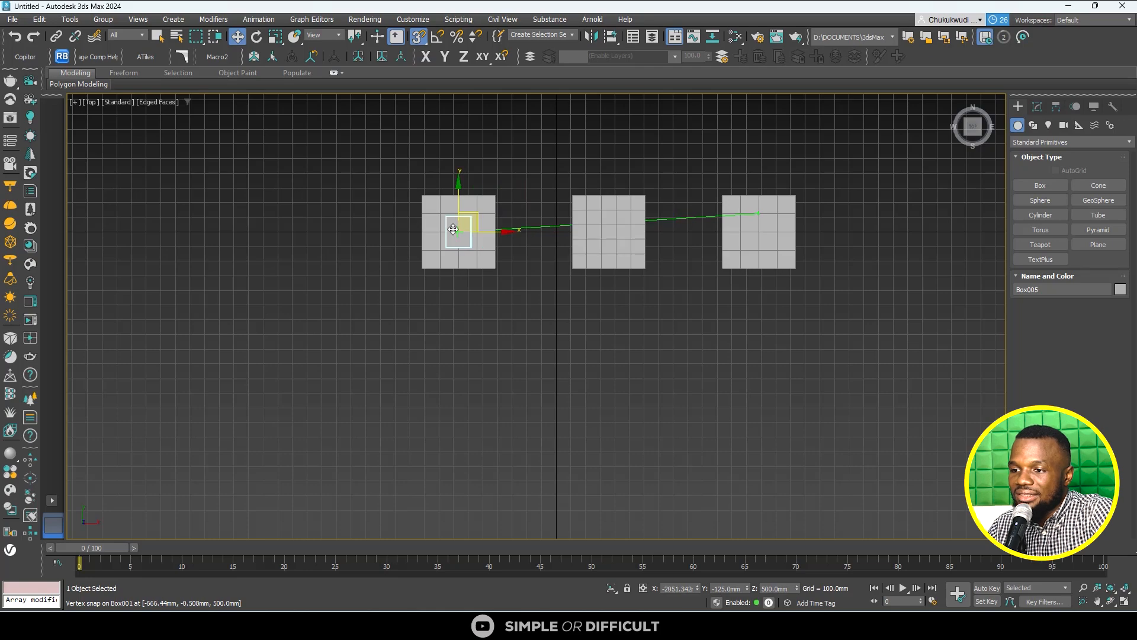
{"action": "middle_click_drag", "start_coordinate": [504, 215], "coordinate": [508, 180], "text": "alt"}
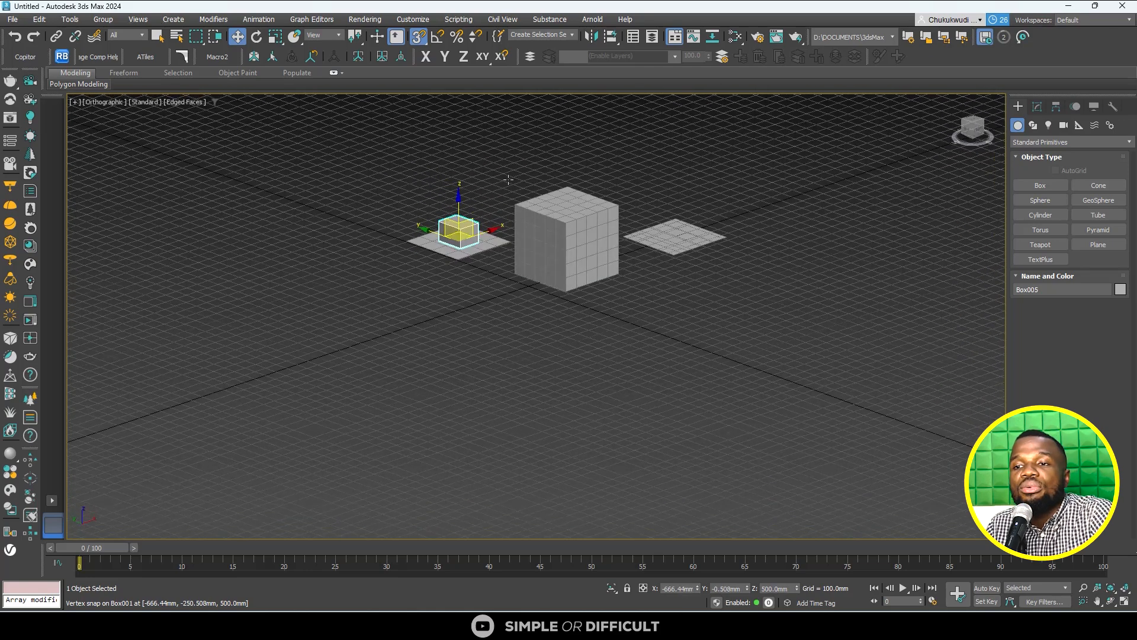
- Switch to 2.5D snapping and, from the top view, snap the small box to the positive X mesh's center vertex at about X 1510, Y -0.5 mm
{"action": "left_click_drag", "start_coordinate": [420, 39], "coordinate": [425, 79]}
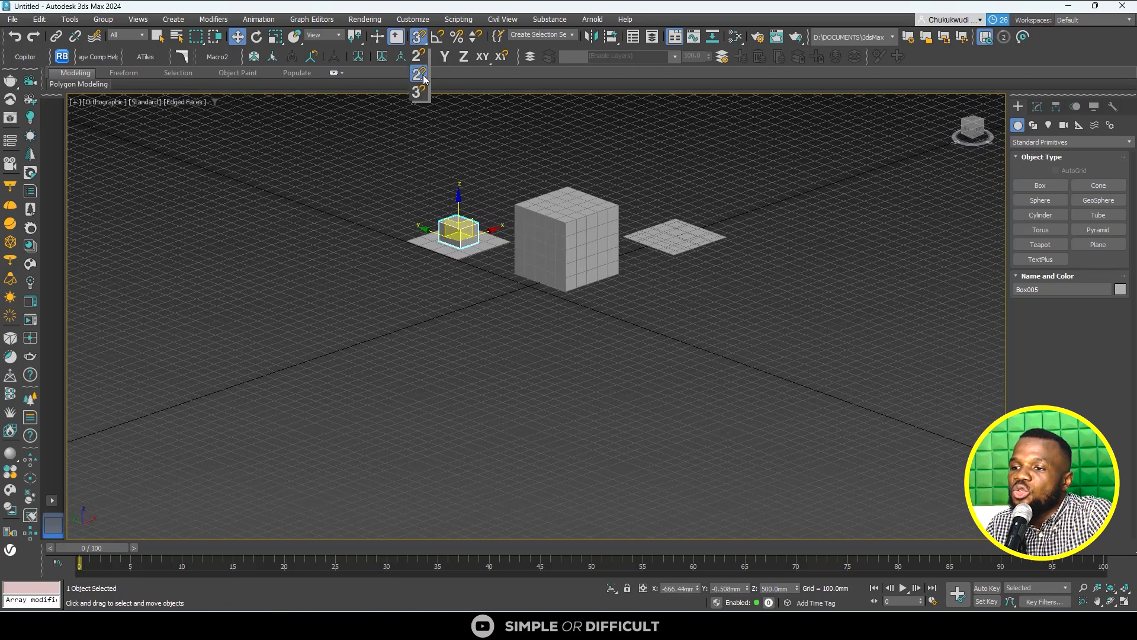
{"action": "left_click", "coordinate": [972, 125]}
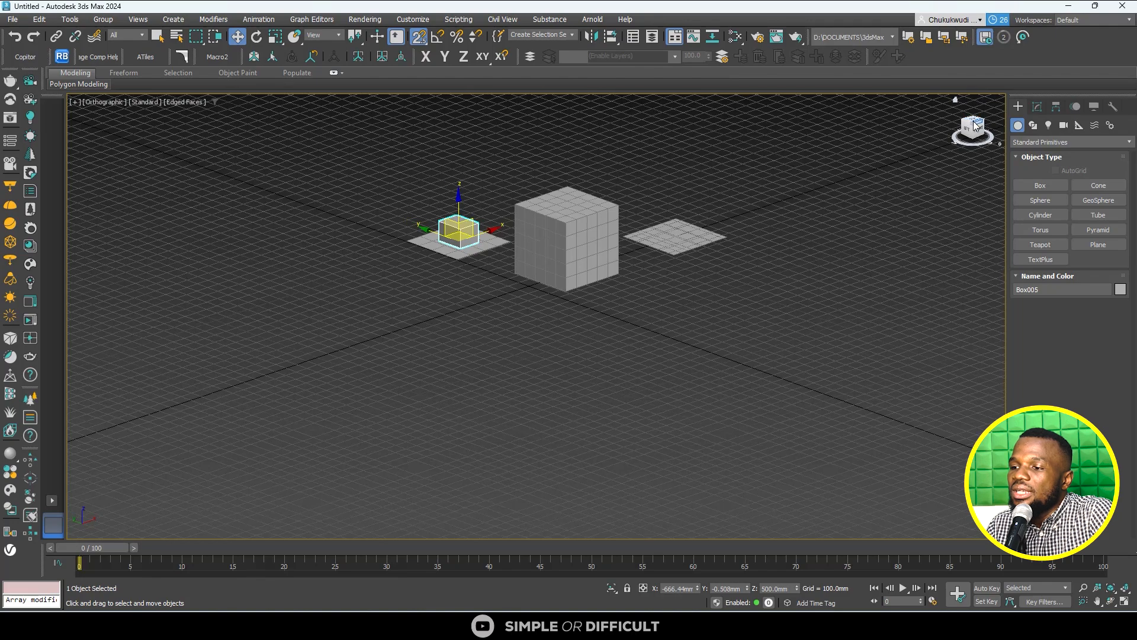
{"action": "left_click", "coordinate": [972, 123]}
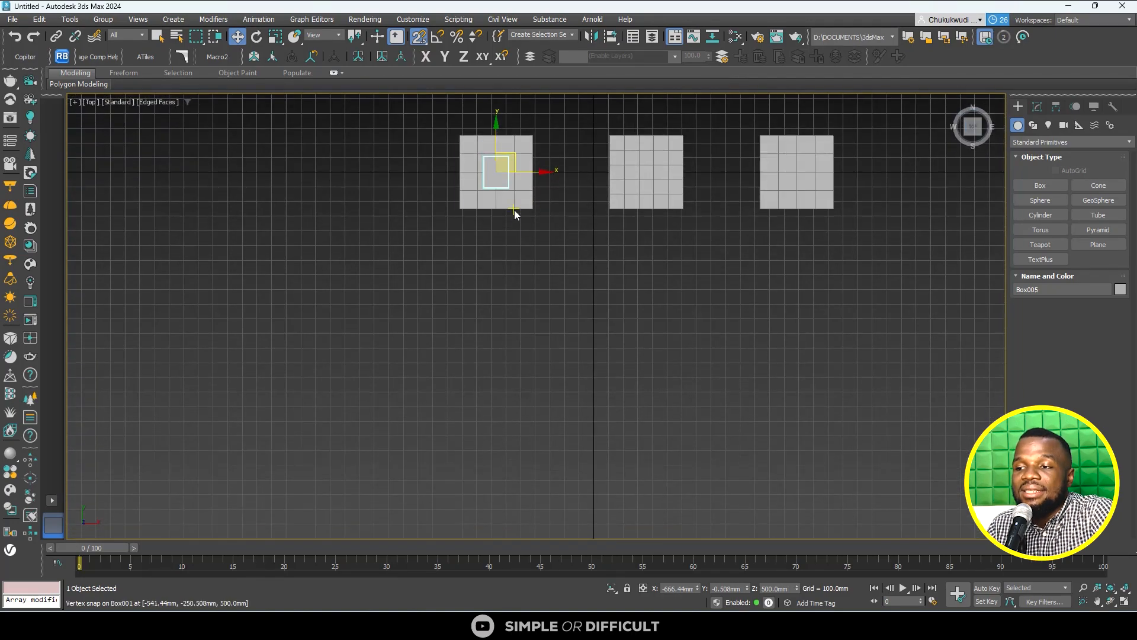
{"action": "middle_click_drag", "start_coordinate": [515, 213], "coordinate": [438, 322]}
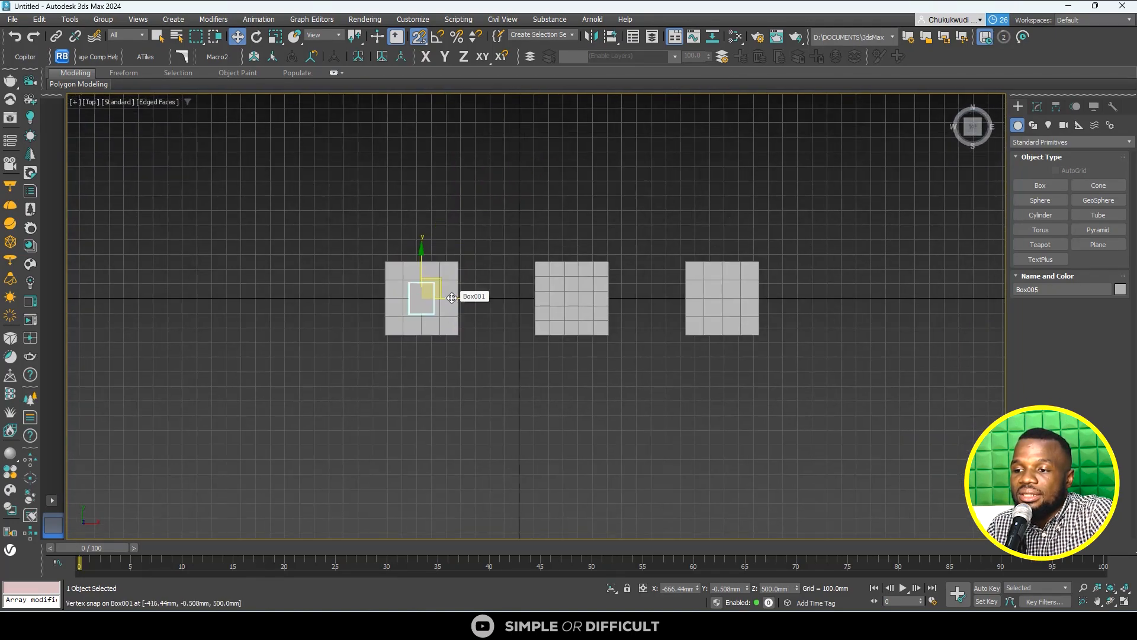
{"action": "left_click_drag", "start_coordinate": [422, 298], "coordinate": [736, 298]}
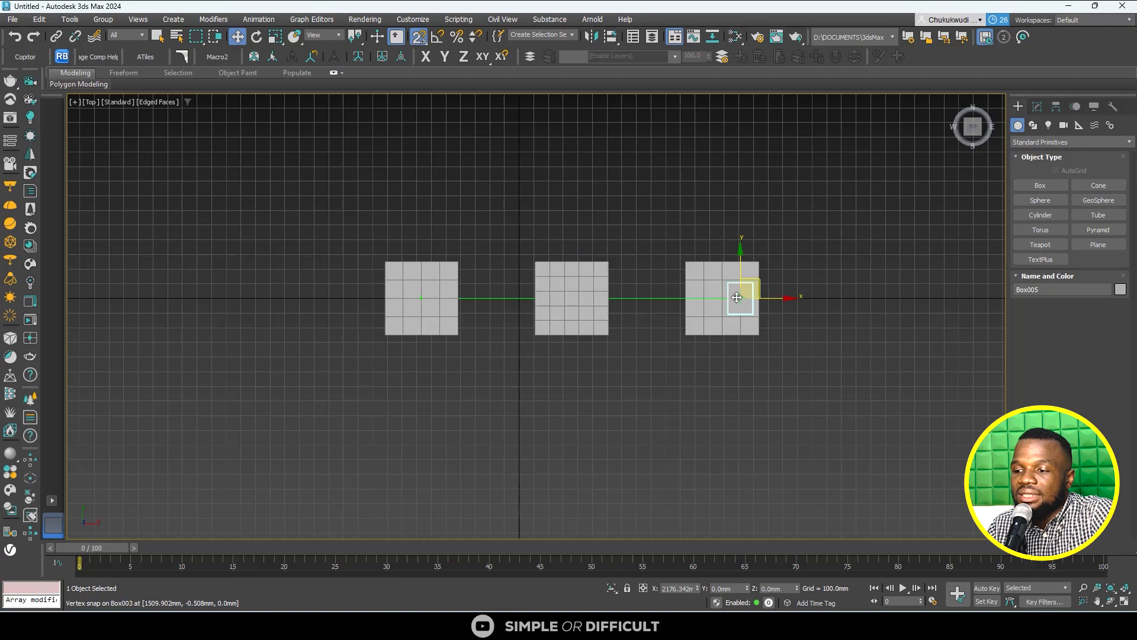
{"action": "middle_click_drag", "start_coordinate": [708, 348], "coordinate": [745, 253], "text": "alt"}
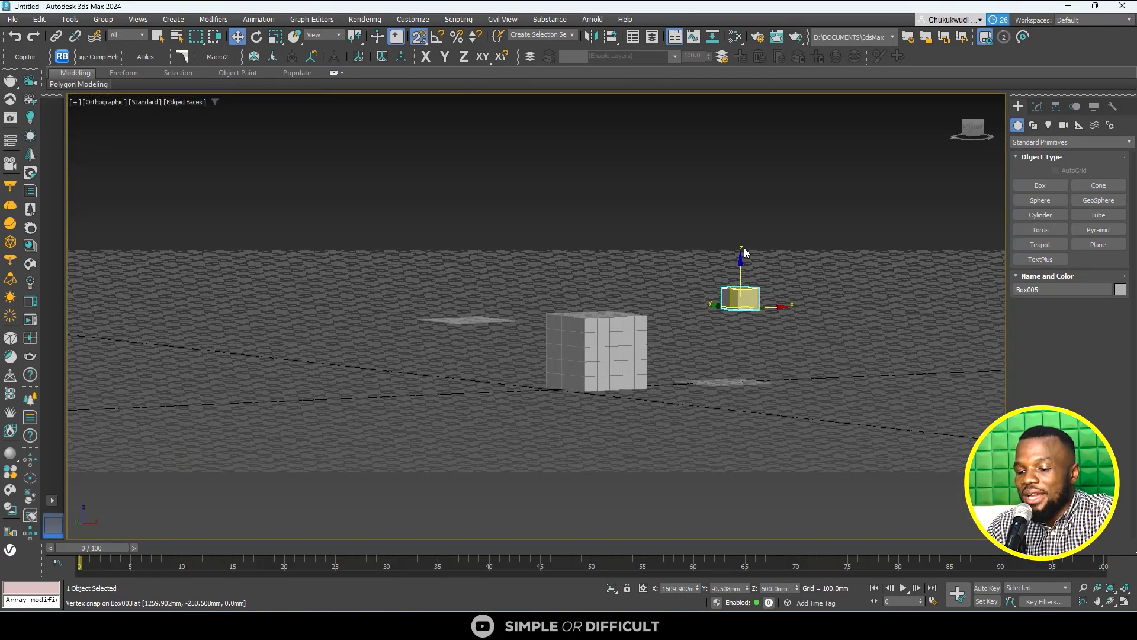
- From the top view, snap the small box along X to the flat mesh's vertex at about X 1260, Y -0.5 mm
{"action": "key", "text": "t"}
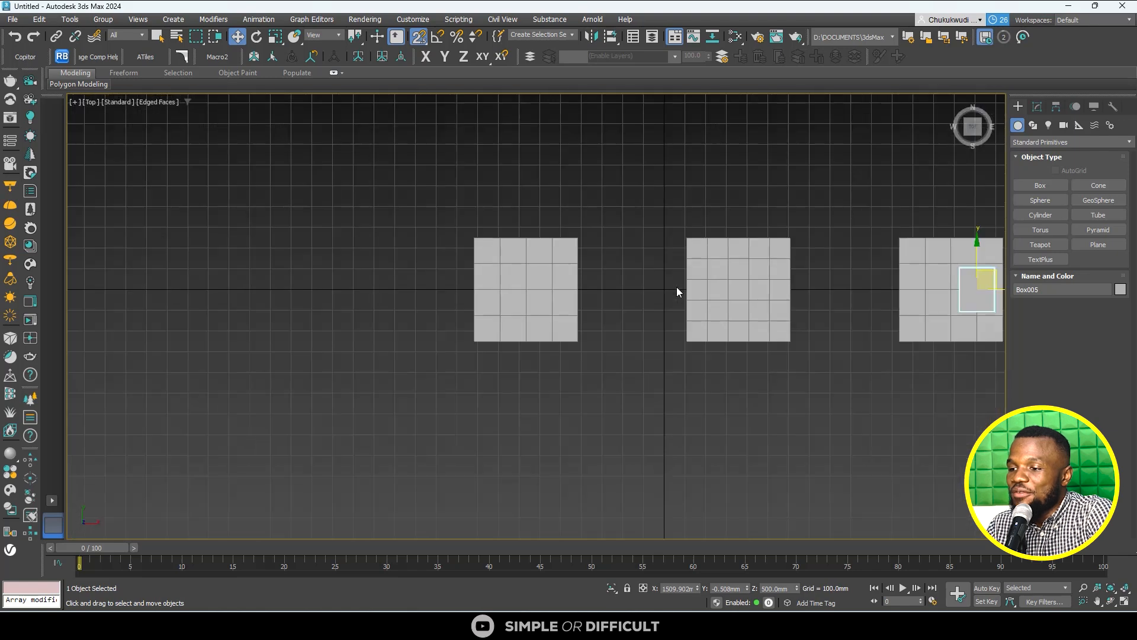
{"action": "scroll", "coordinate": [676, 287], "scroll_direction": "down", "scroll_amount": 5}
{"action": "scroll", "coordinate": [820, 277], "scroll_direction": "up", "scroll_amount": 4}
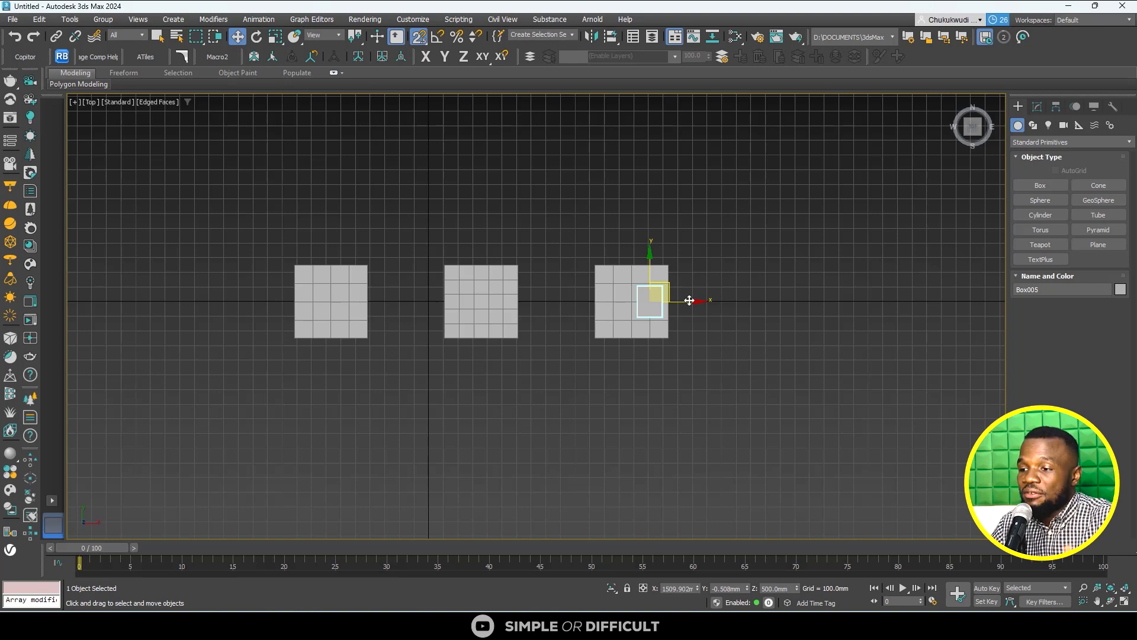
{"action": "left_click_drag", "start_coordinate": [685, 300], "coordinate": [615, 300]}
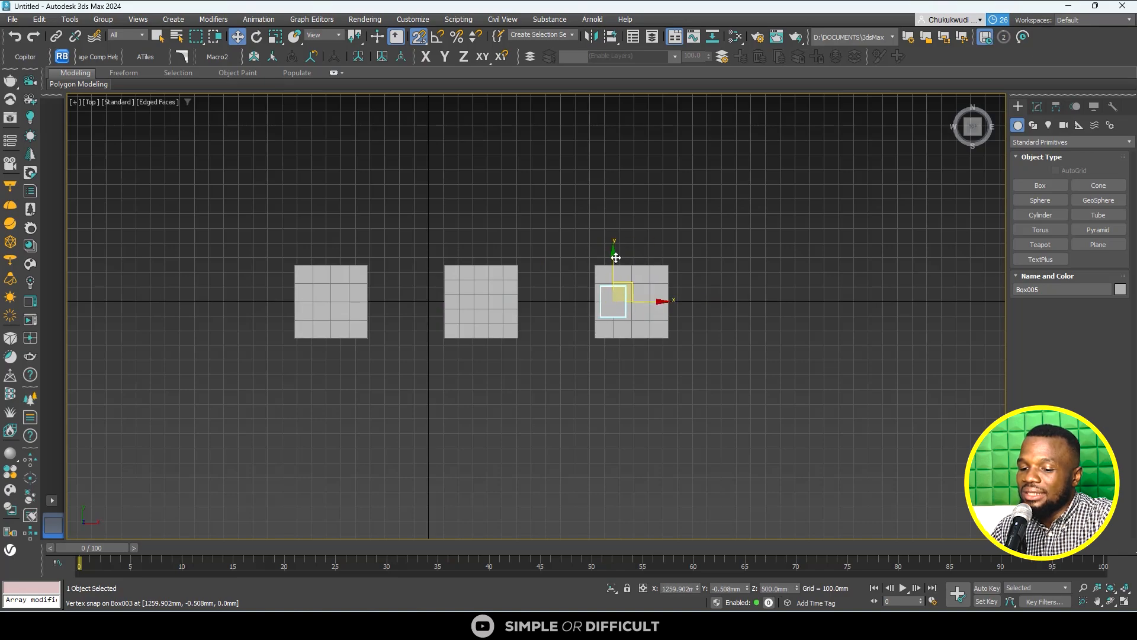
{"action": "middle_click_drag", "start_coordinate": [612, 254], "coordinate": [655, 227], "text": "alt"}
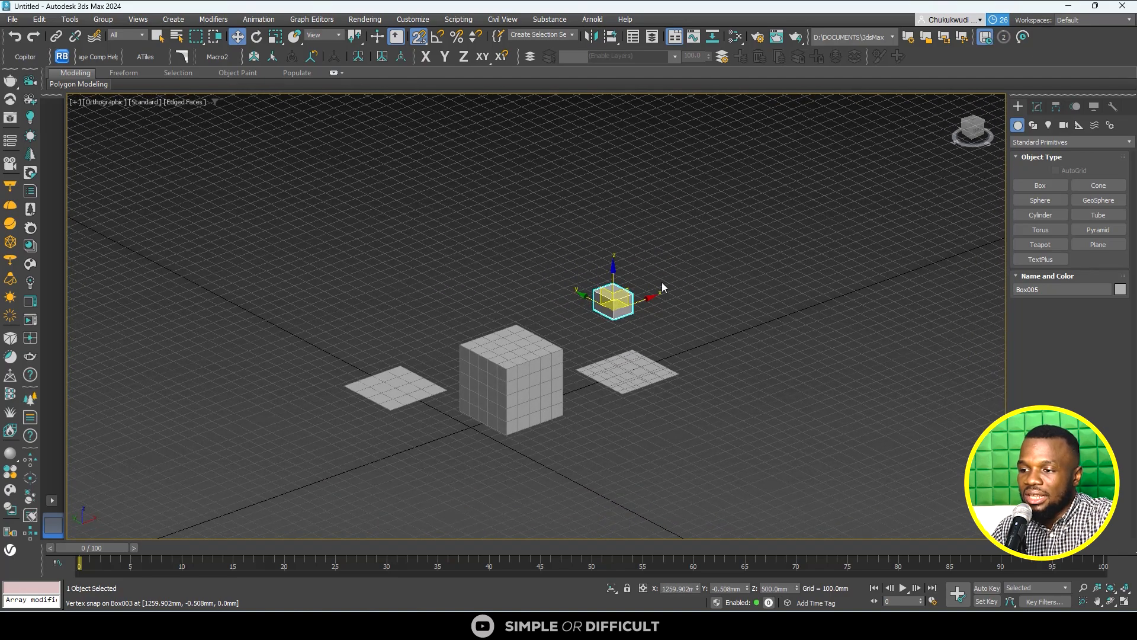
- Lower the small box to about Z 55 mm and snap it over the negative X mesh's center at about X -666, Y -0.5 mm
{"action": "left_click_drag", "start_coordinate": [613, 284], "coordinate": [624, 392]}
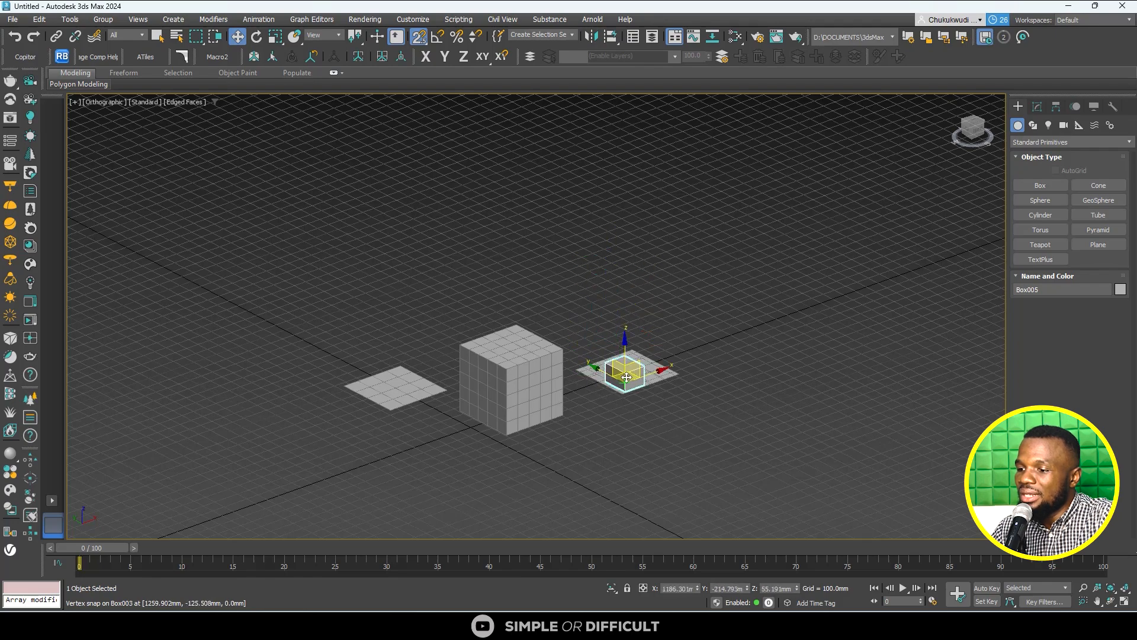
{"action": "left_click", "coordinate": [975, 125]}
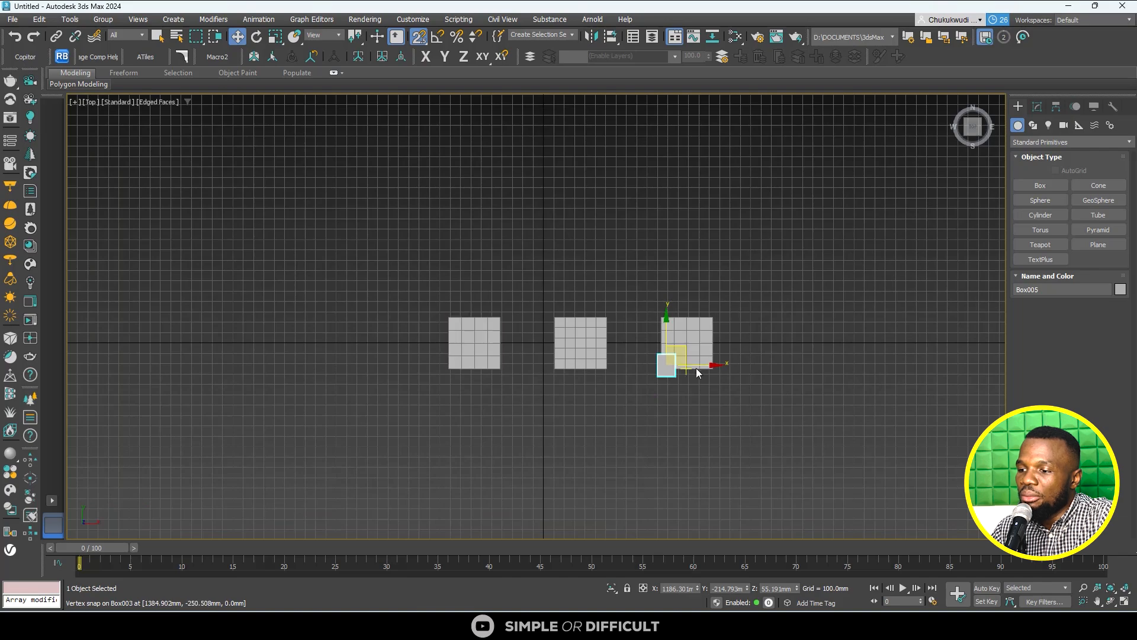
{"action": "left_click_drag", "start_coordinate": [700, 363], "coordinate": [474, 349]}
{"action": "middle_click_drag", "start_coordinate": [474, 355], "coordinate": [524, 281], "text": "alt"}
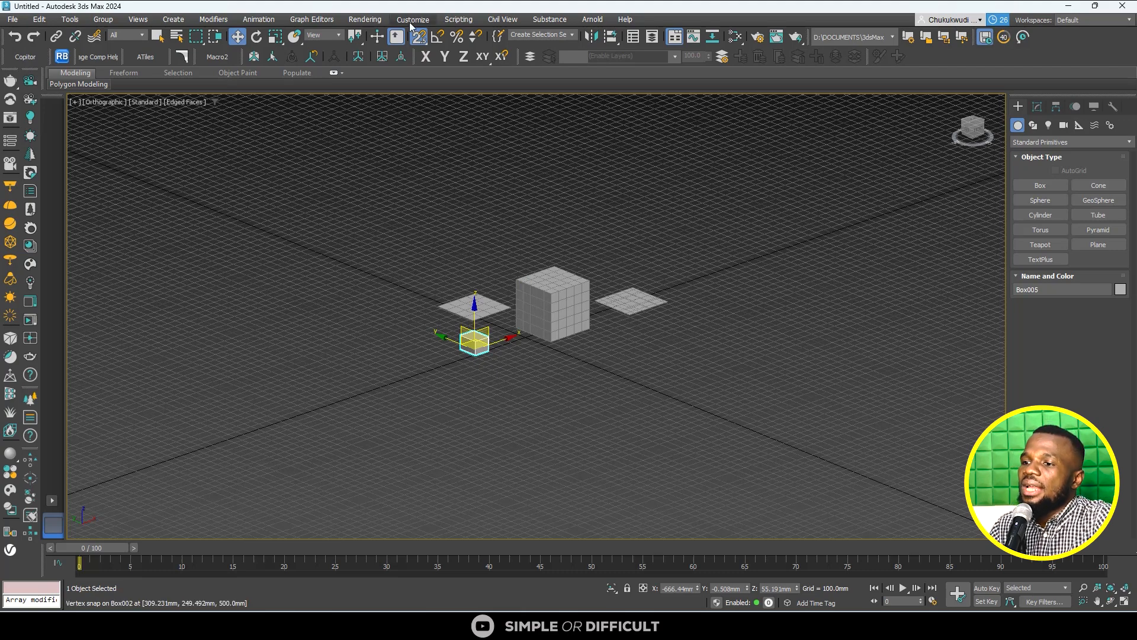
- Switch to 2D snapping and, from the top view, move the small box over the positive X mesh to about X 1238, Y 36 mm
{"action": "left_click_drag", "start_coordinate": [419, 36], "coordinate": [418, 60]}
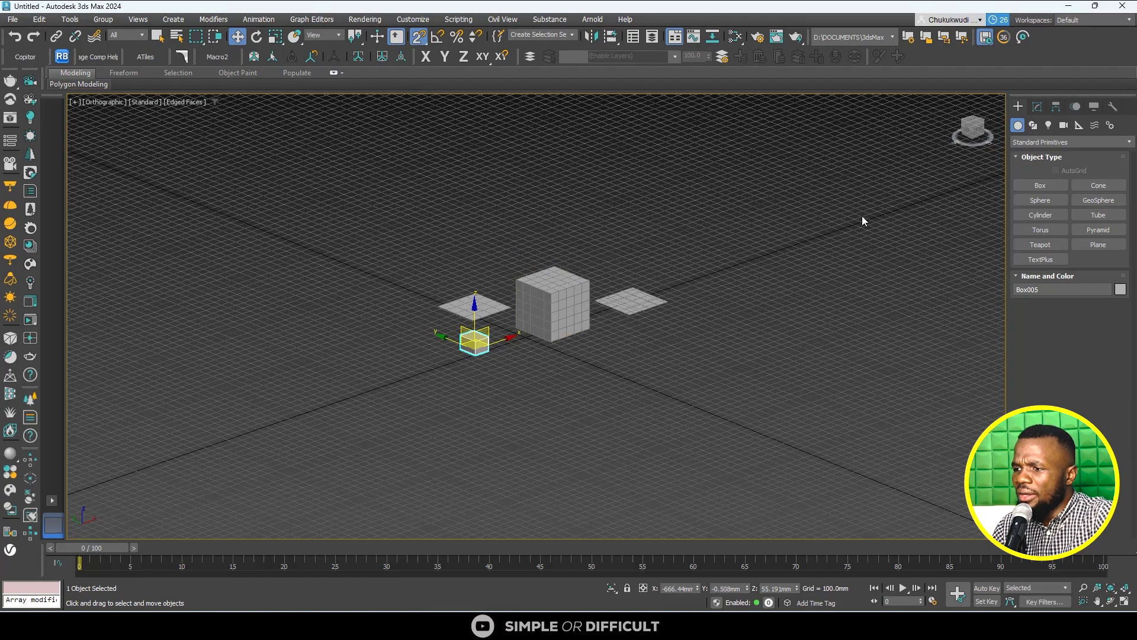
{"action": "left_click", "coordinate": [975, 124]}
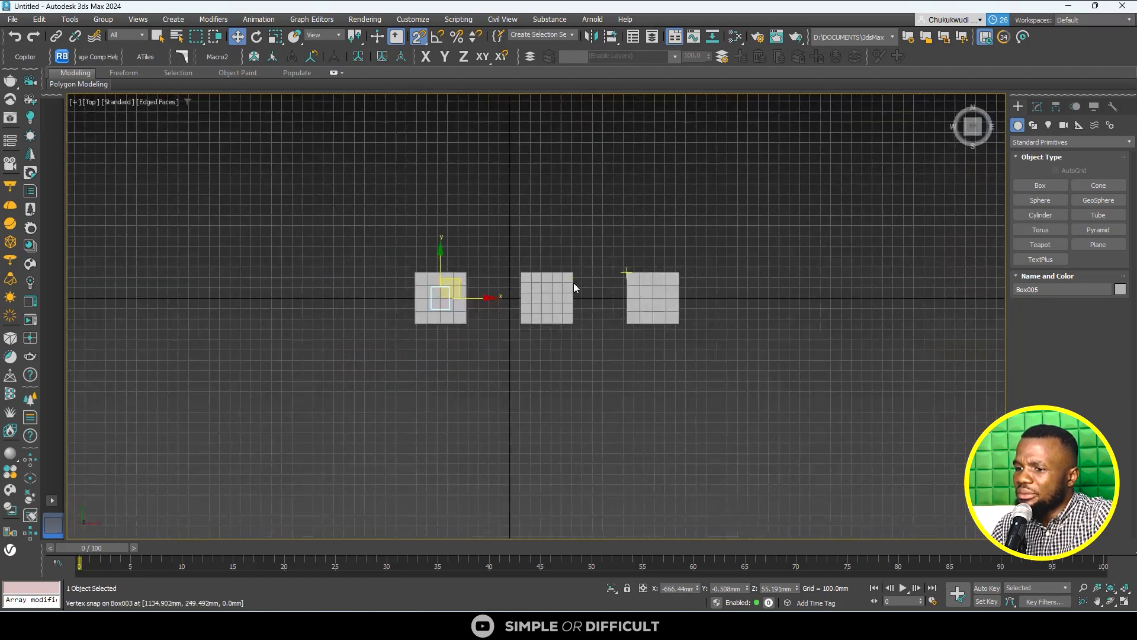
{"action": "scroll", "coordinate": [447, 292], "scroll_direction": "up", "scroll_amount": 2}
{"action": "left_click_drag", "start_coordinate": [453, 286], "coordinate": [859, 295]}
{"action": "middle_click_drag", "start_coordinate": [858, 295], "coordinate": [975, 183], "text": "alt"}
- In the front view, set the small box's Z position to 0 mm
{"action": "left_click", "coordinate": [975, 137]}
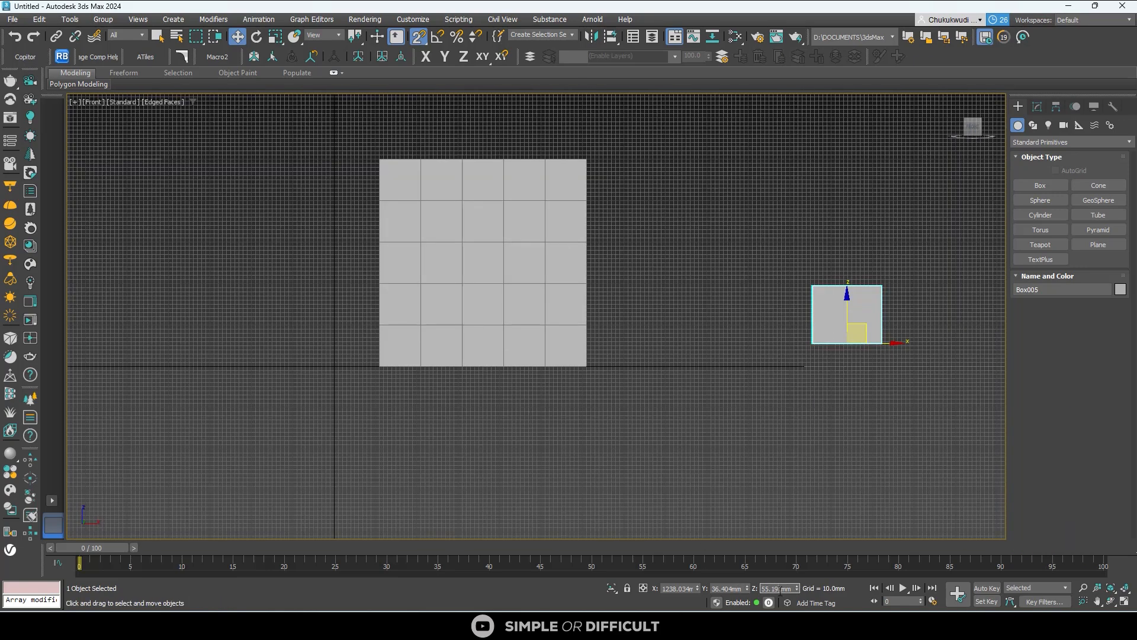
{"action": "type", "text": "0"}
{"action": "key", "text": "Return"}
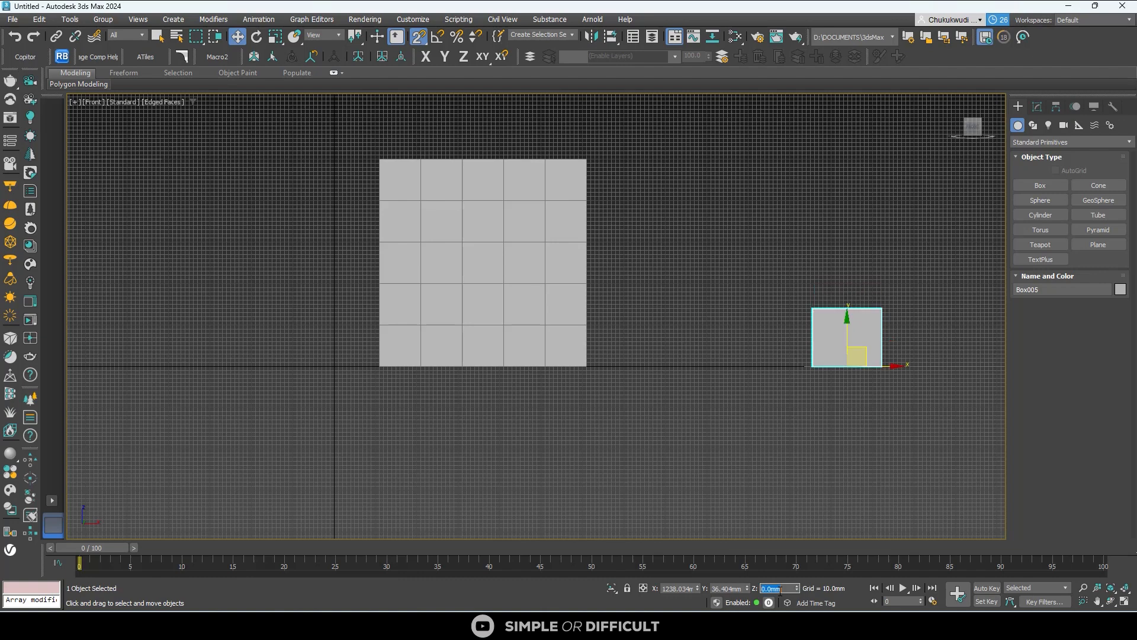
- From the top view, snap the small box to the flat mesh's corner vertex at about X 1135, Y 249 mm, and inspect it in 3D
{"action": "key", "text": "t"}
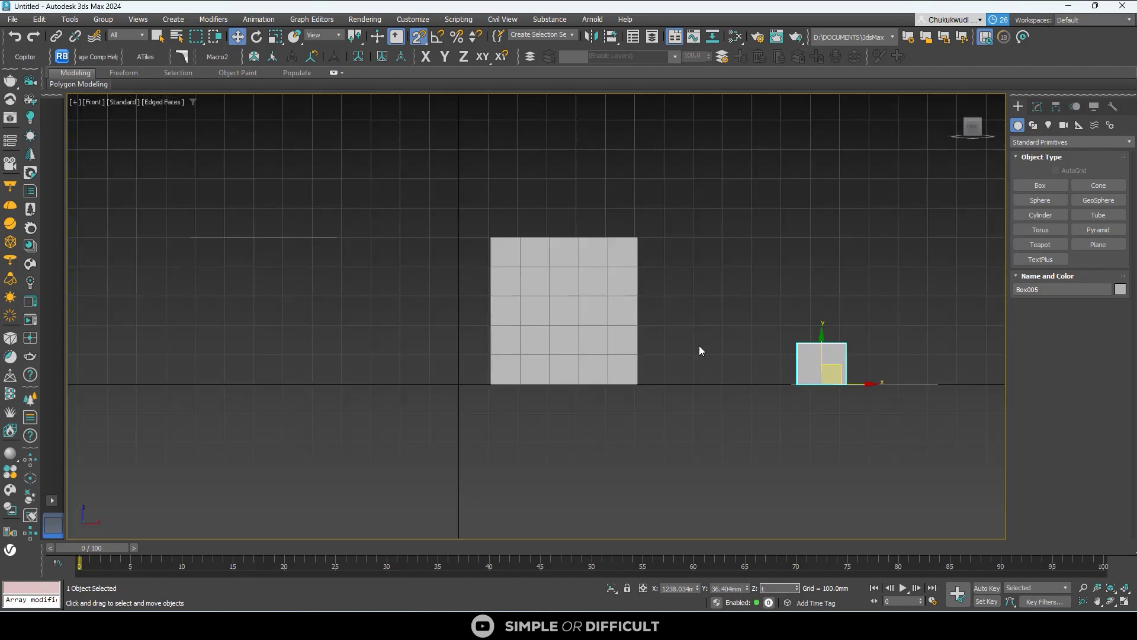
{"action": "scroll", "coordinate": [699, 330], "scroll_direction": "up", "scroll_amount": 2}
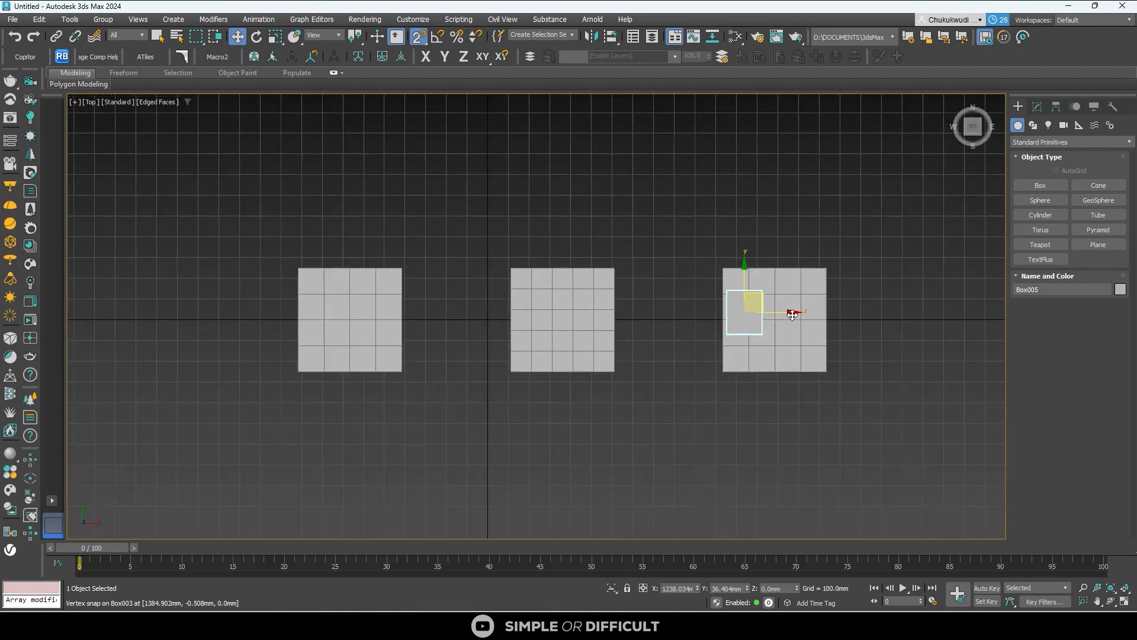
{"action": "left_click_drag", "start_coordinate": [744, 313], "coordinate": [727, 278]}
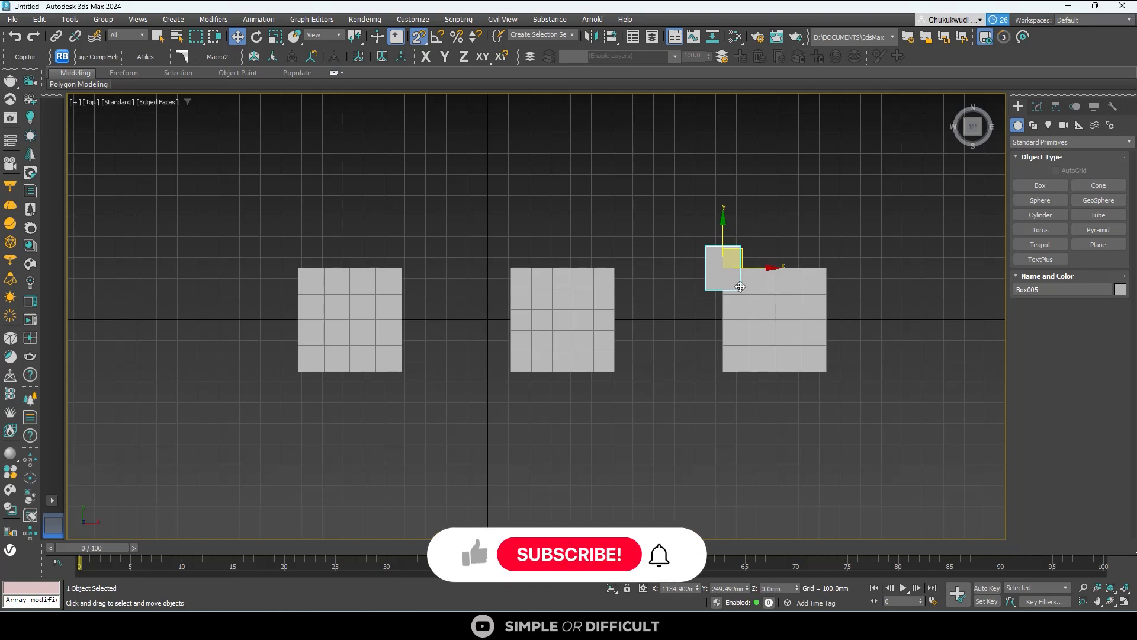
{"action": "middle_click_drag", "start_coordinate": [734, 276], "coordinate": [813, 222], "text": "alt"}
{"action": "scroll", "coordinate": [792, 290], "scroll_direction": "up", "scroll_amount": 6}
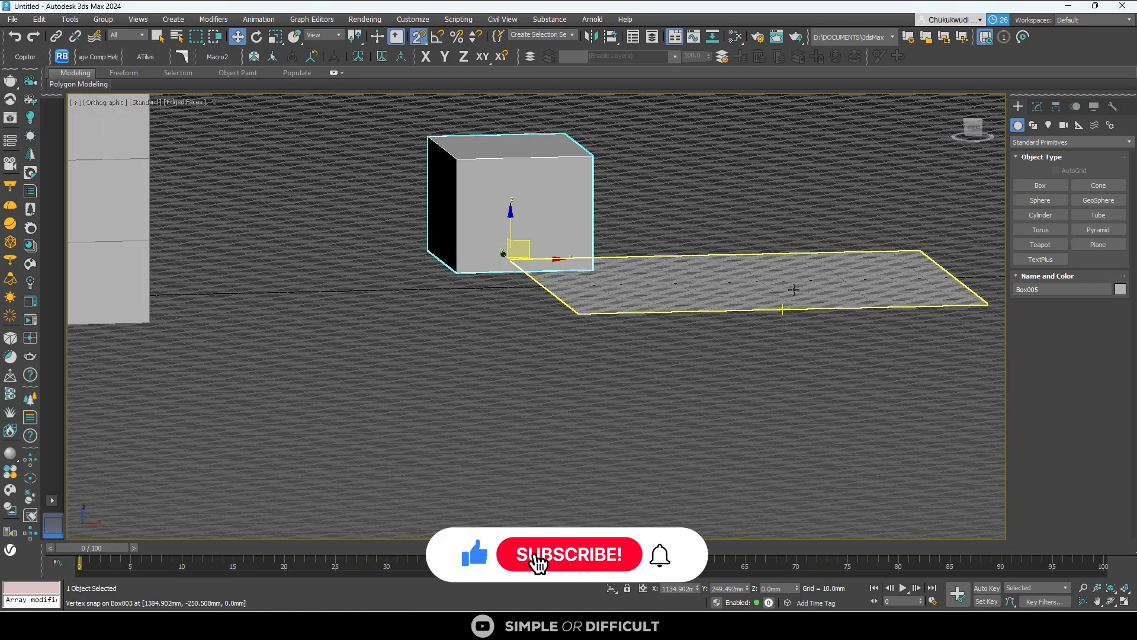
{"action": "scroll", "coordinate": [724, 278], "scroll_direction": "down", "scroll_amount": 4}
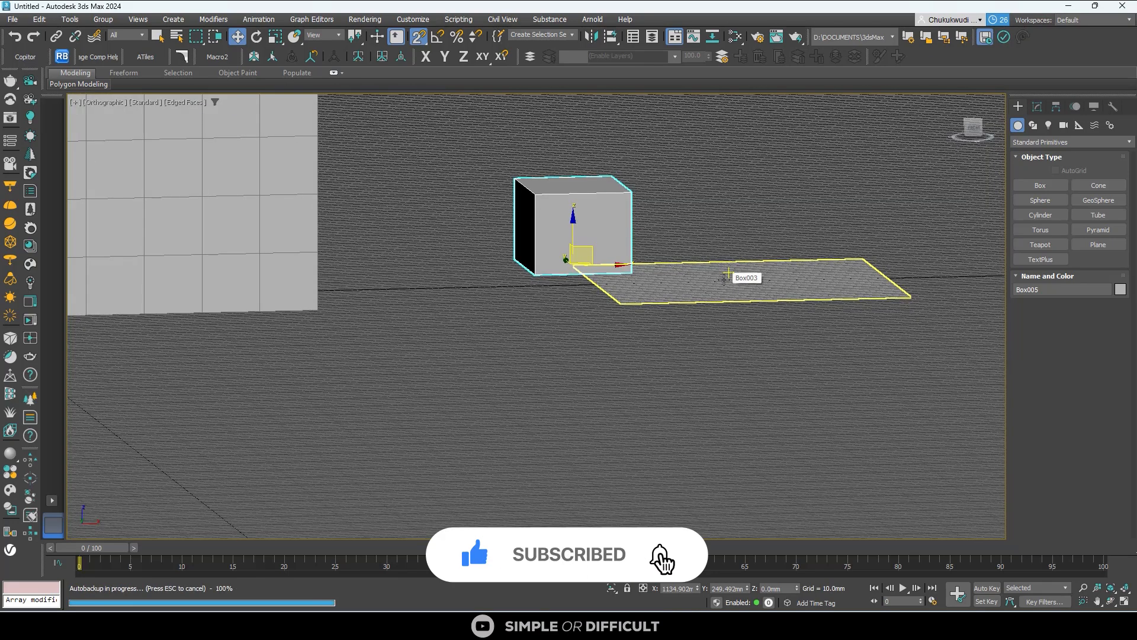
{"action": "scroll", "coordinate": [724, 277], "scroll_direction": "down", "scroll_amount": 3}
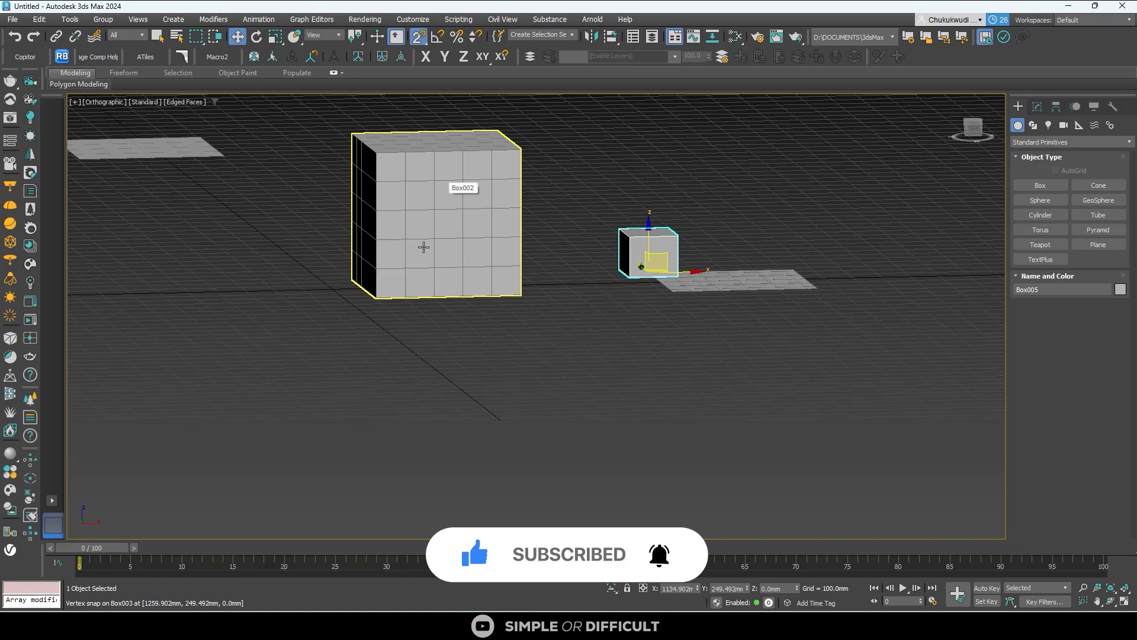
- Move the small box off the flat mesh to about Z -84 mm and place it over the negative X mesh at about X -733, Y 92 mm
{"action": "scroll", "coordinate": [466, 244], "scroll_direction": "down", "scroll_amount": 4}
{"action": "left_click_drag", "start_coordinate": [599, 254], "coordinate": [314, 270]}
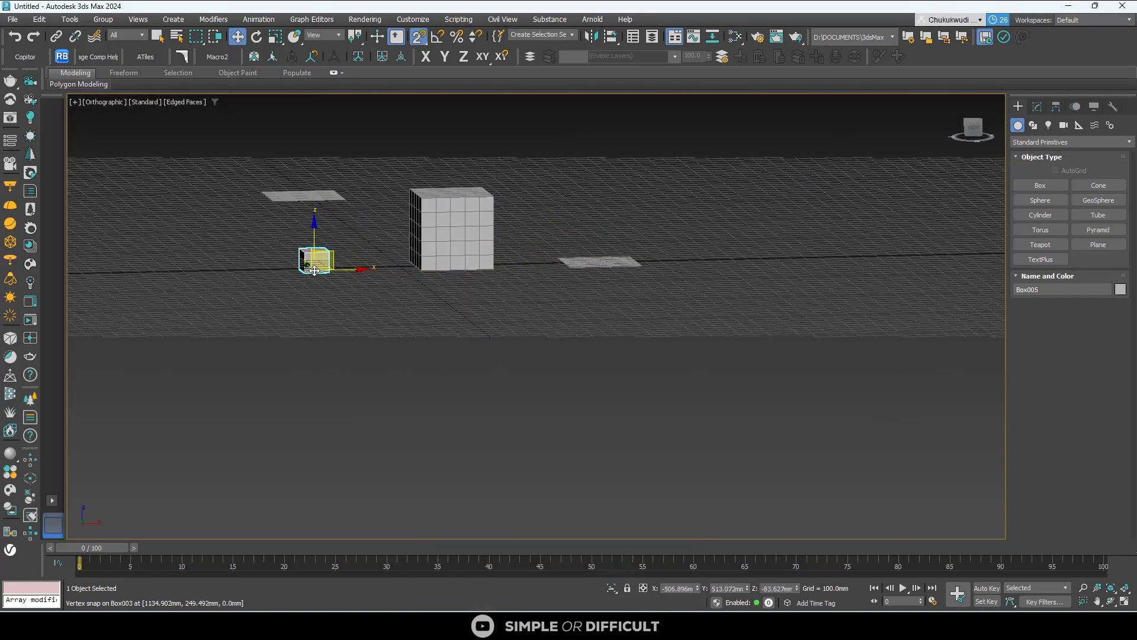
{"action": "key", "text": "t"}
{"action": "scroll", "coordinate": [443, 250], "scroll_direction": "down", "scroll_amount": 6}
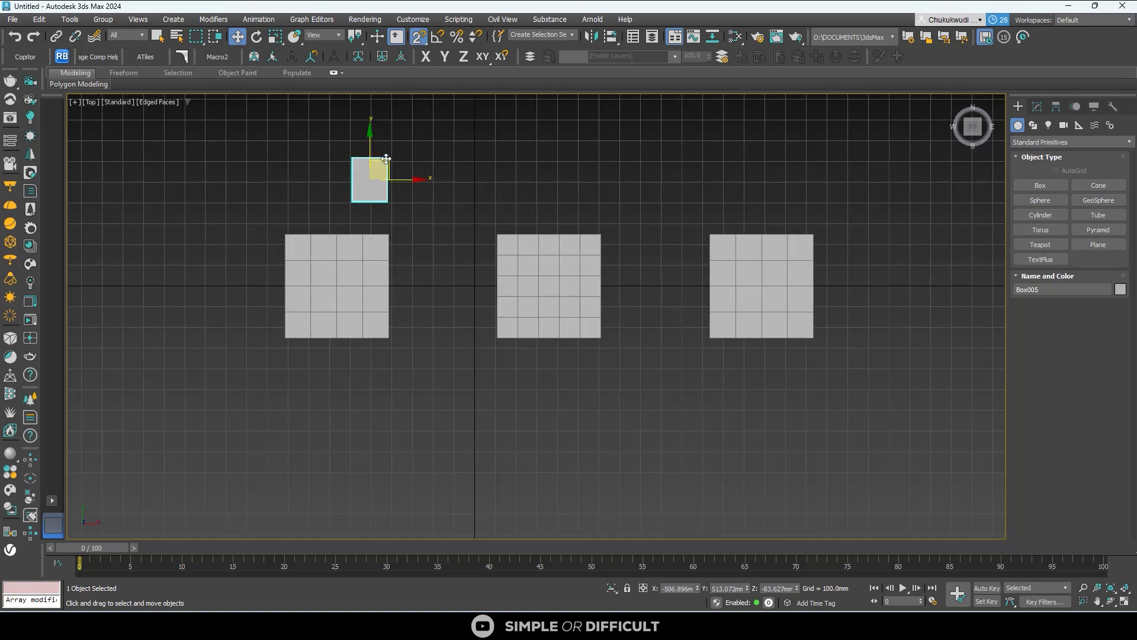
{"action": "left_click_drag", "start_coordinate": [387, 159], "coordinate": [322, 268]}
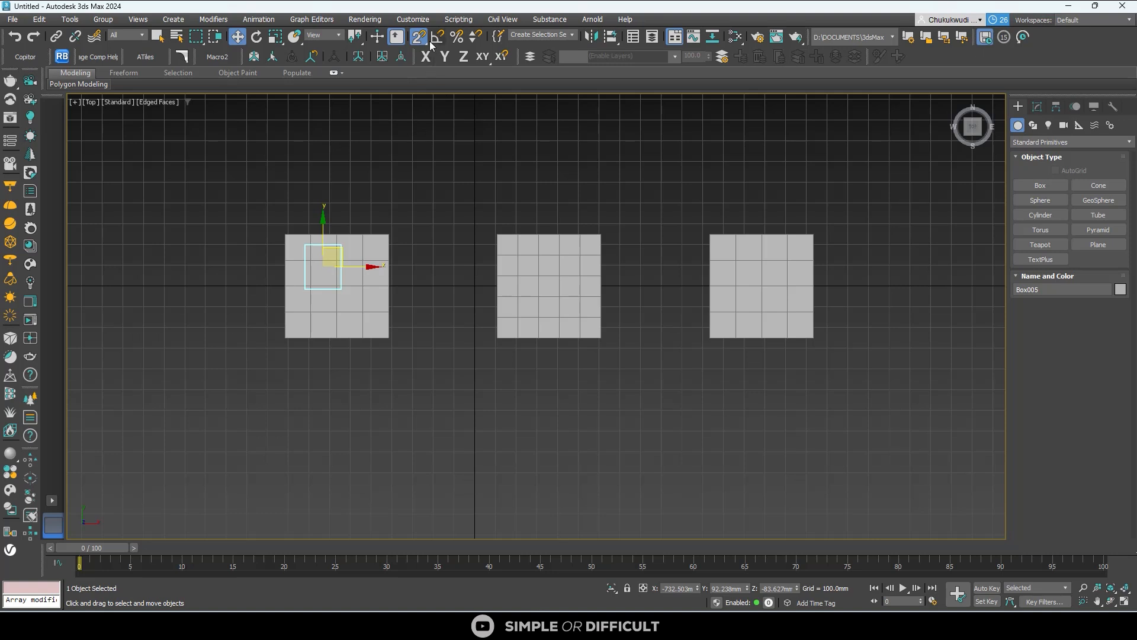
- Enable axis constraints for translation in the grid and snap options
{"action": "left_click_drag", "start_coordinate": [418, 36], "coordinate": [419, 76]}
{"action": "scroll", "coordinate": [390, 180], "scroll_direction": "down", "scroll_amount": 2}
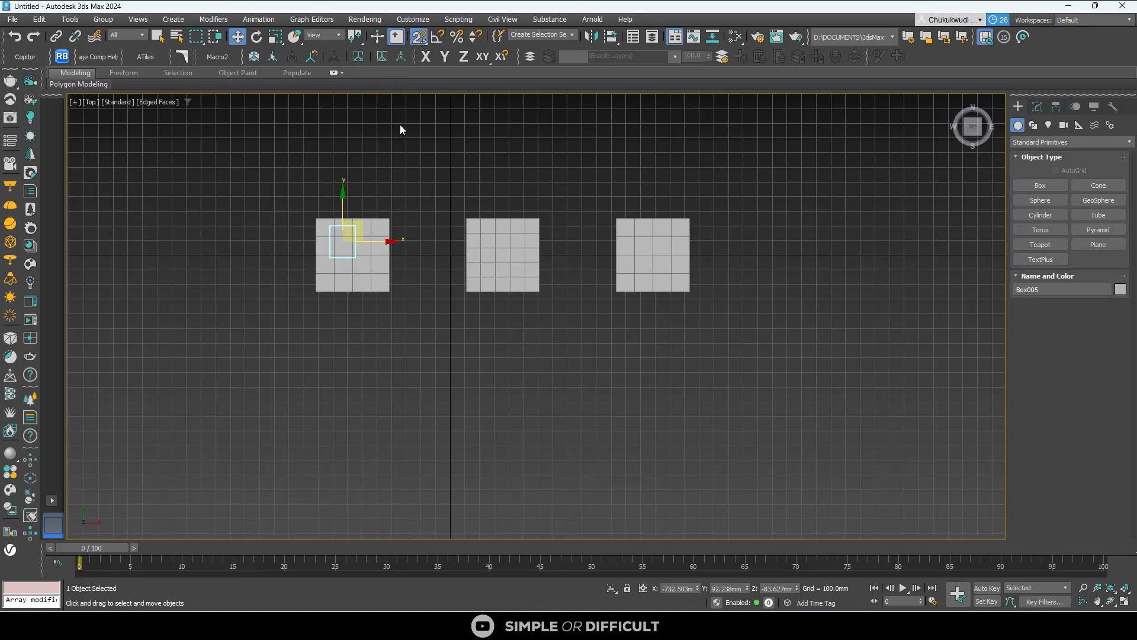
{"action": "right_click", "coordinate": [418, 38]}
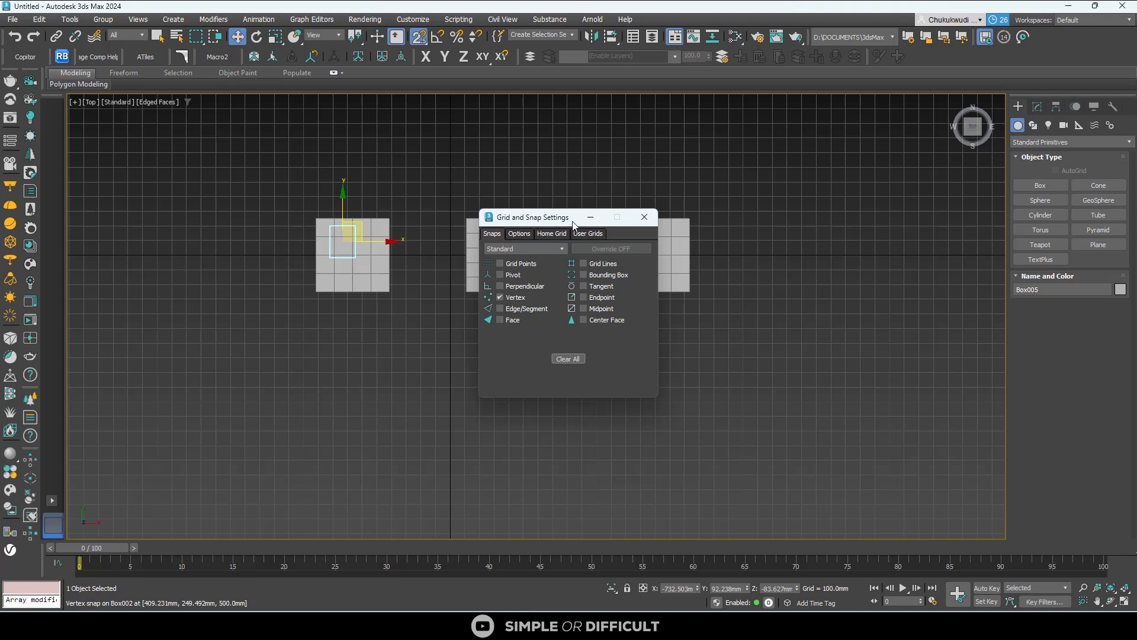
{"action": "left_click", "coordinate": [519, 235]}
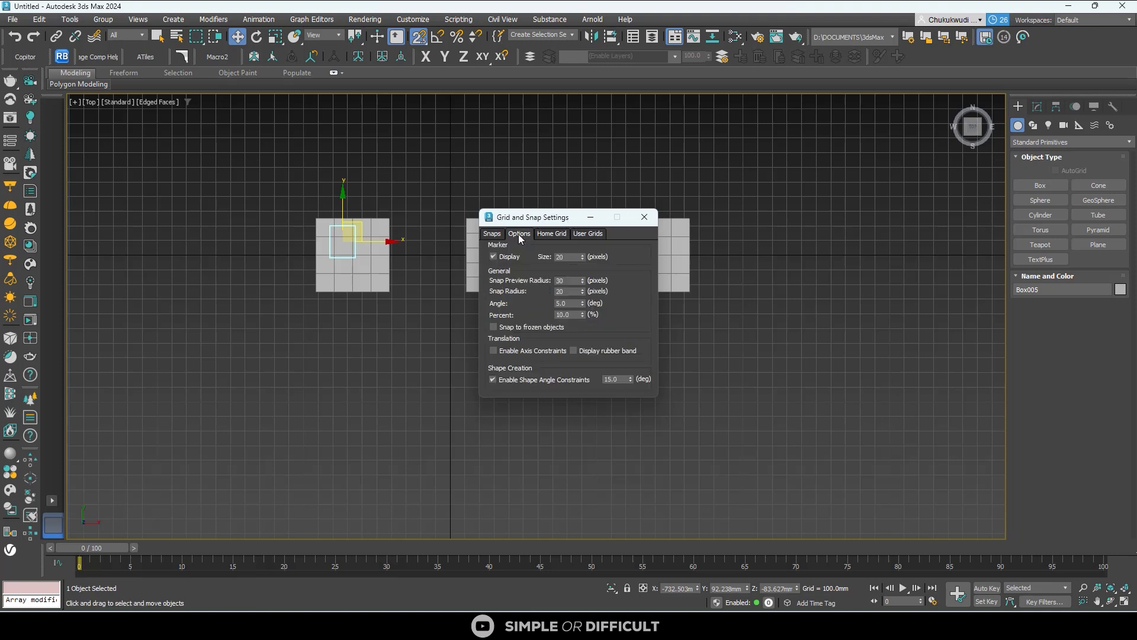
{"action": "left_click", "coordinate": [556, 352]}
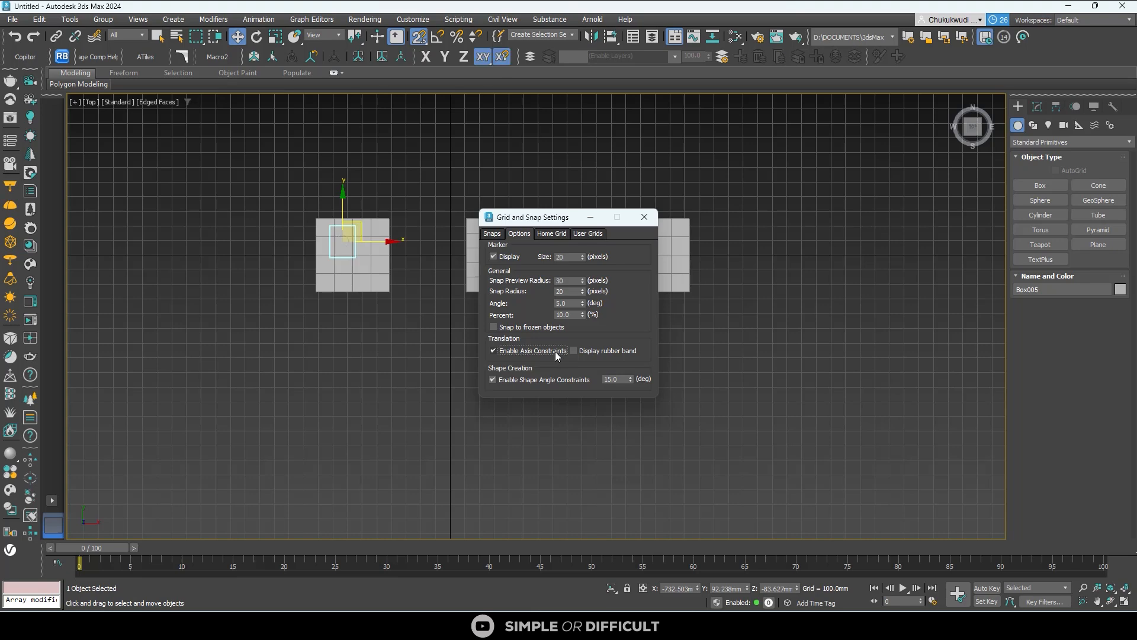
{"action": "left_click", "coordinate": [644, 217]}
- Switch to 3D snapping, slide the small box along X from the top view to about X 1510 mm over the positive X mesh, and inspect it in 3D
{"action": "left_click_drag", "start_coordinate": [419, 41], "coordinate": [421, 91]}
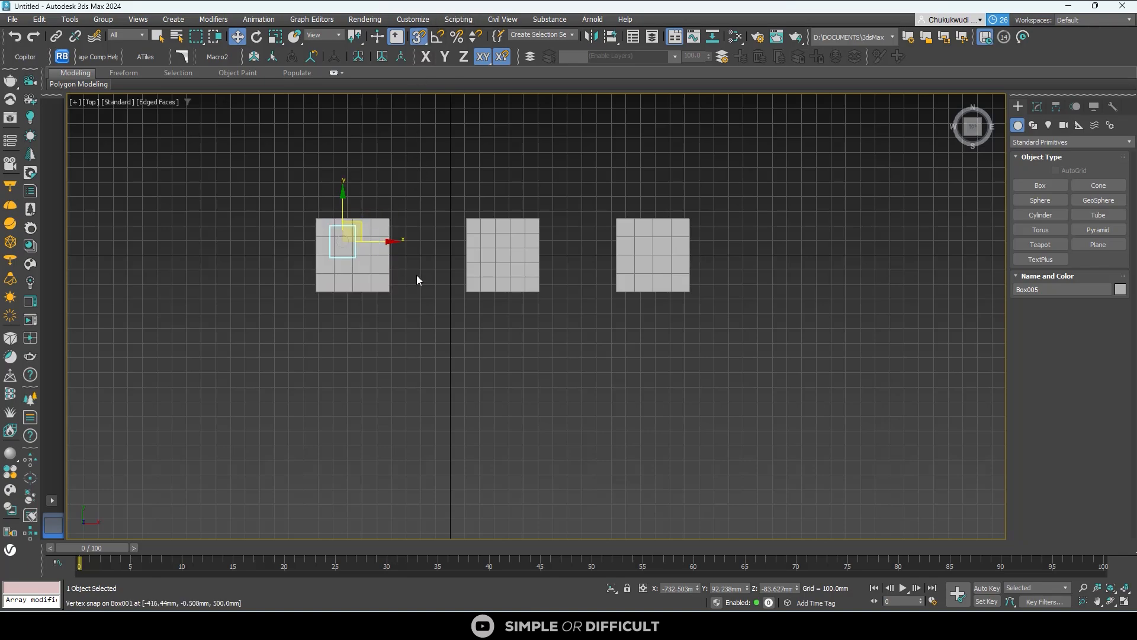
{"action": "middle_click_drag", "start_coordinate": [417, 275], "coordinate": [417, 212], "text": "alt"}
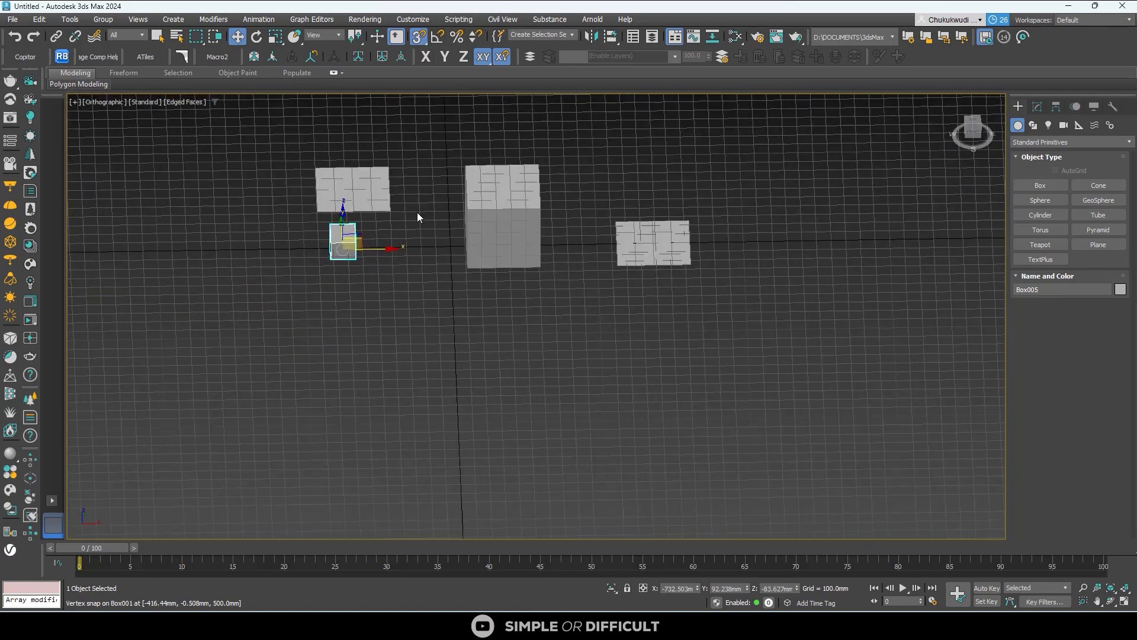
{"action": "left_click", "coordinate": [973, 120]}
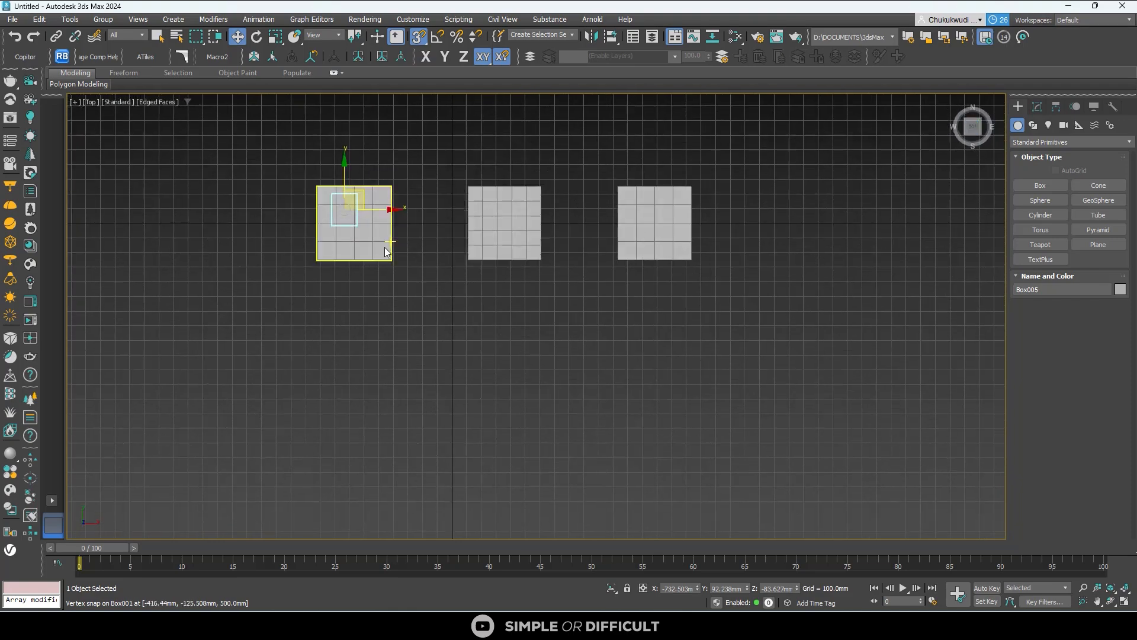
{"action": "left_click_drag", "start_coordinate": [380, 210], "coordinate": [702, 216]}
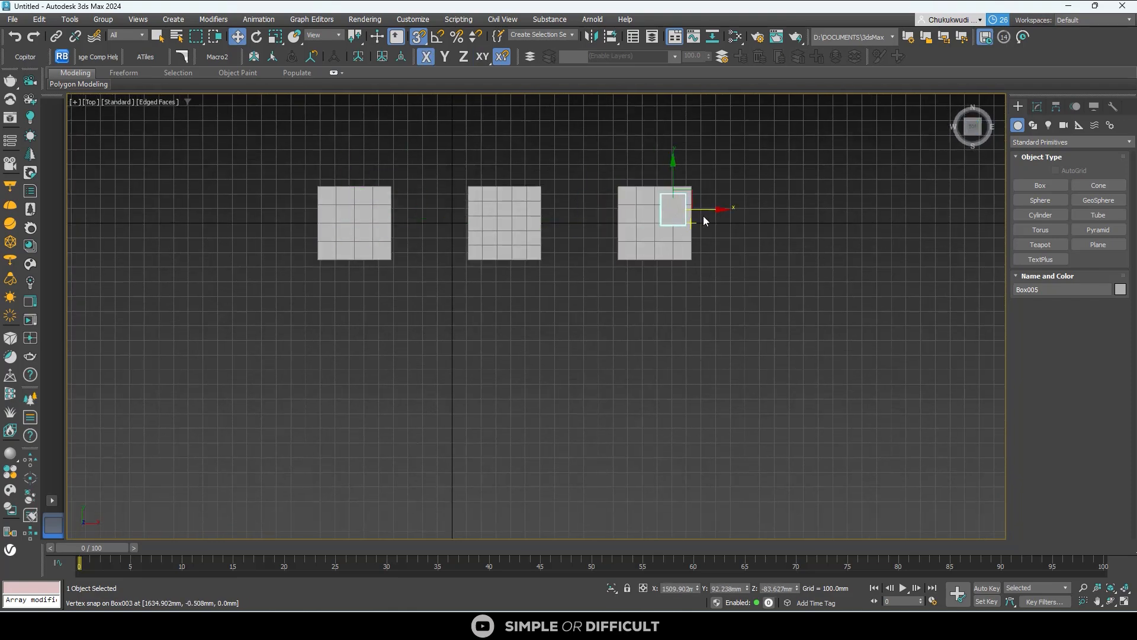
{"action": "middle_click_drag", "start_coordinate": [706, 225], "coordinate": [715, 160], "text": "alt"}
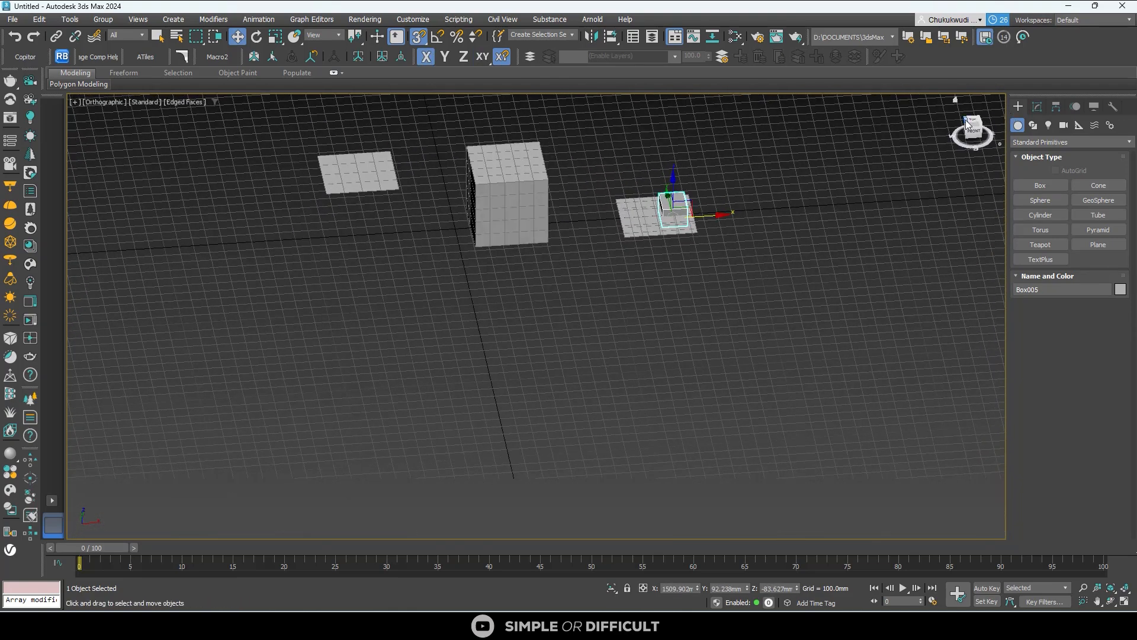
{"action": "scroll", "coordinate": [677, 202], "scroll_direction": "up", "scroll_amount": 5}
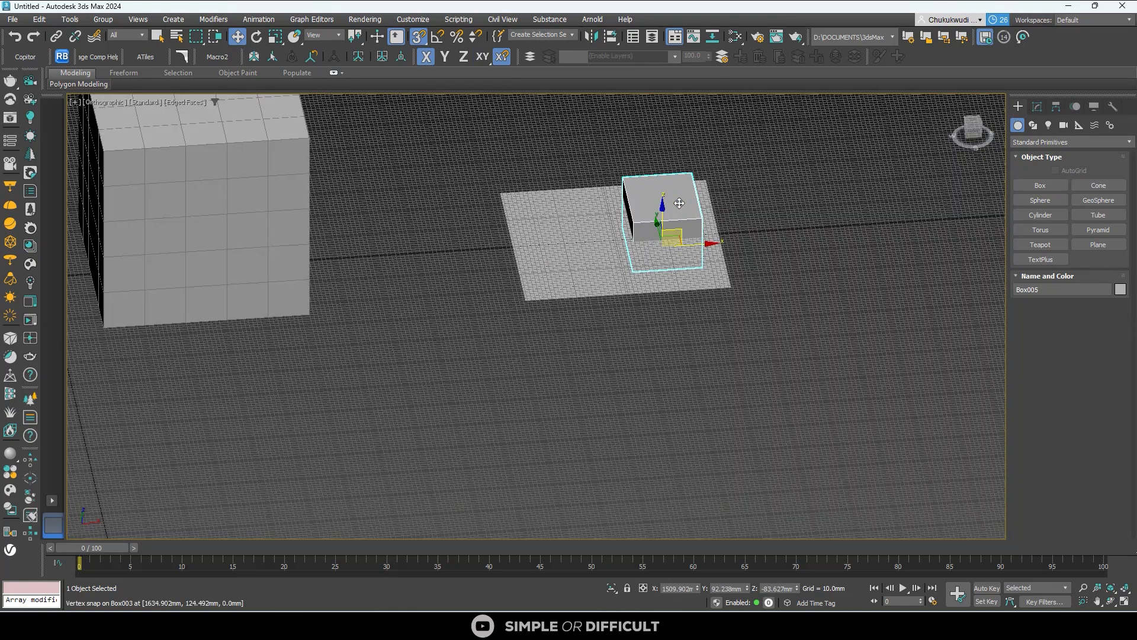
- From the top view, slide the small box along X back to the negative X mesh at about X -666 mm and inspect it in 3D
{"action": "left_click", "coordinate": [972, 124]}
{"action": "scroll", "coordinate": [682, 239], "scroll_direction": "down", "scroll_amount": 3}
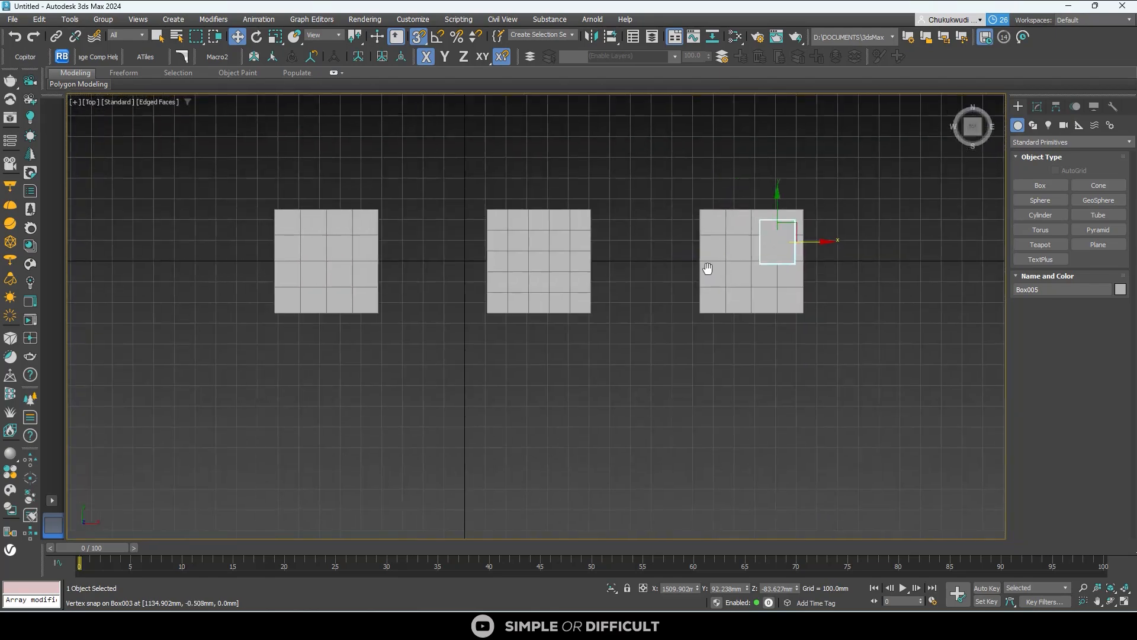
{"action": "left_click_drag", "start_coordinate": [796, 237], "coordinate": [340, 231]}
{"action": "middle_click_drag", "start_coordinate": [355, 260], "coordinate": [391, 169], "text": "alt"}
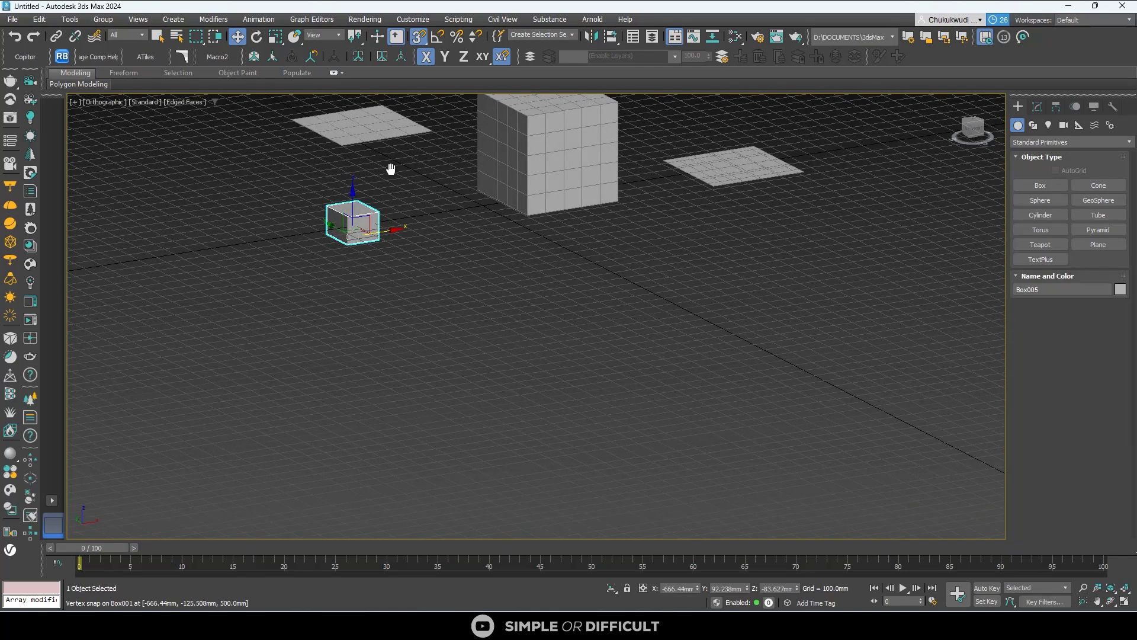
- Disable axis constraints for translation in the grid and snap options
{"action": "left_click_drag", "start_coordinate": [422, 40], "coordinate": [421, 41]}
{"action": "right_click", "coordinate": [422, 40]}
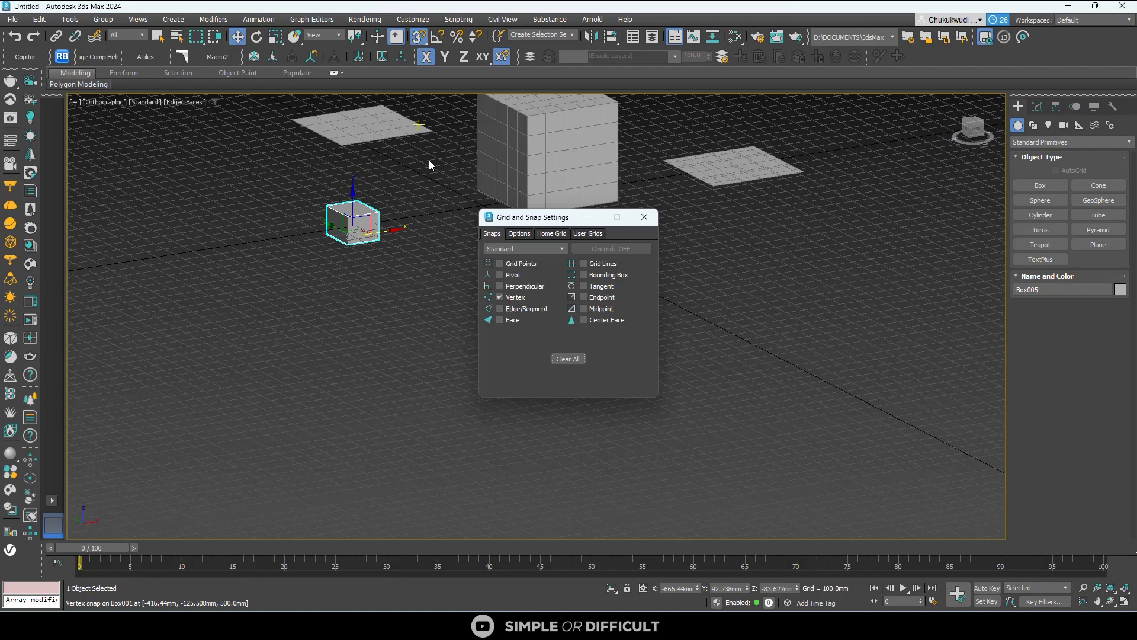
{"action": "left_click", "coordinate": [519, 233]}
{"action": "left_click", "coordinate": [504, 352]}
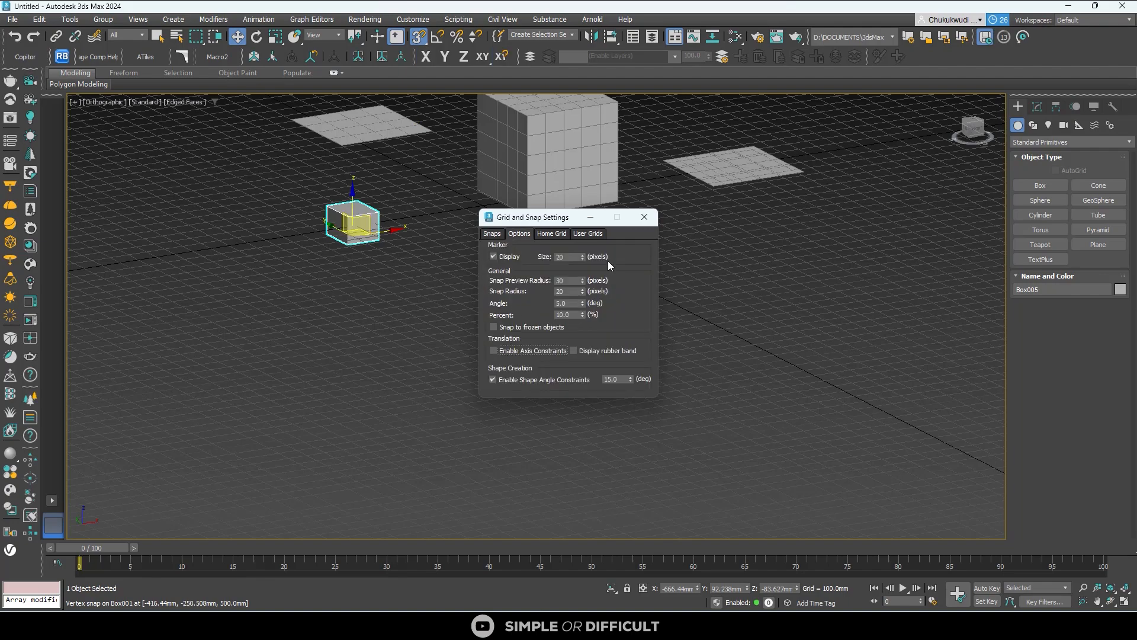
- From the top view, snap the small box to the negative X mesh's vertex at about Y 124, Z 500 mm, inspect it in 3D, and close the snap settings
{"action": "left_click", "coordinate": [972, 126]}
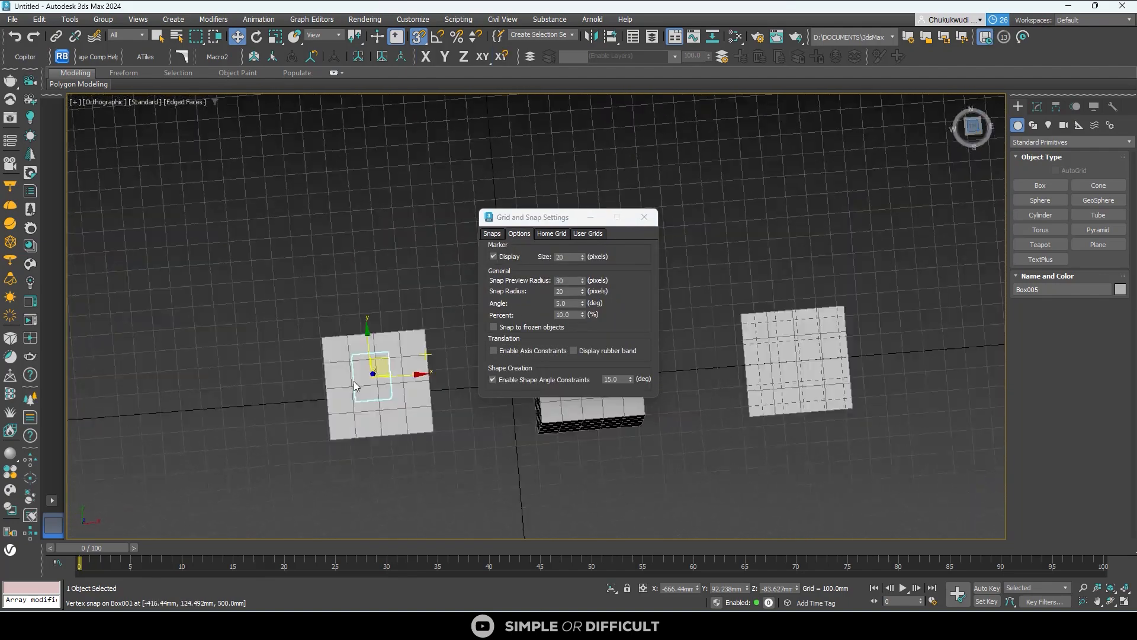
{"action": "left_click", "coordinate": [360, 337]}
{"action": "middle_click_drag", "start_coordinate": [373, 394], "coordinate": [379, 397], "text": "alt"}
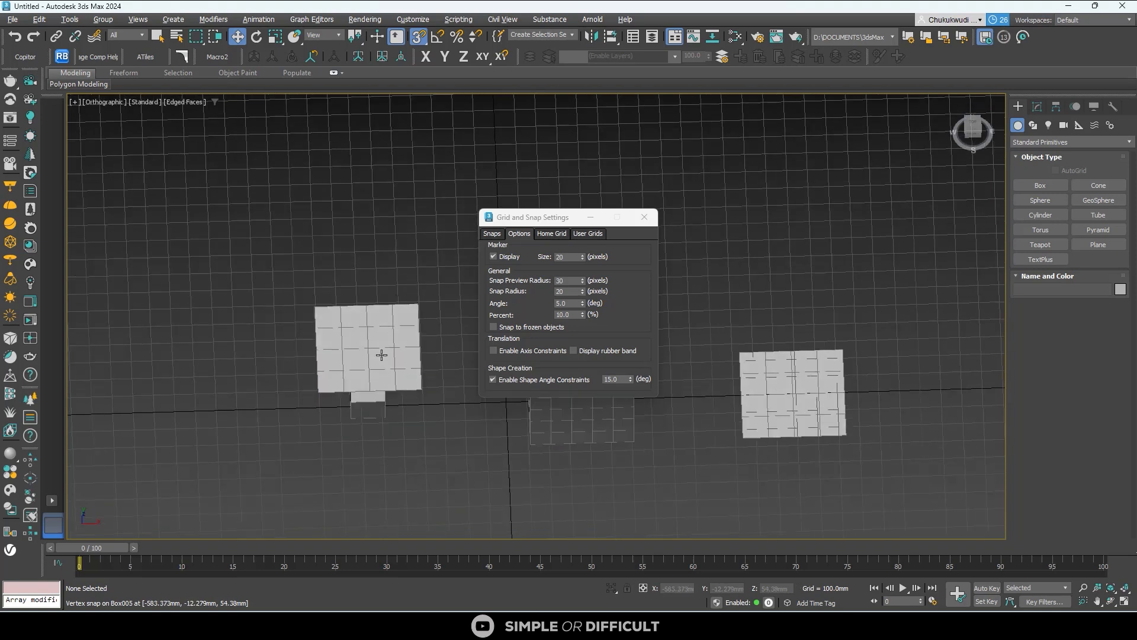
{"action": "left_click", "coordinate": [379, 397]}
{"action": "key", "text": "t"}
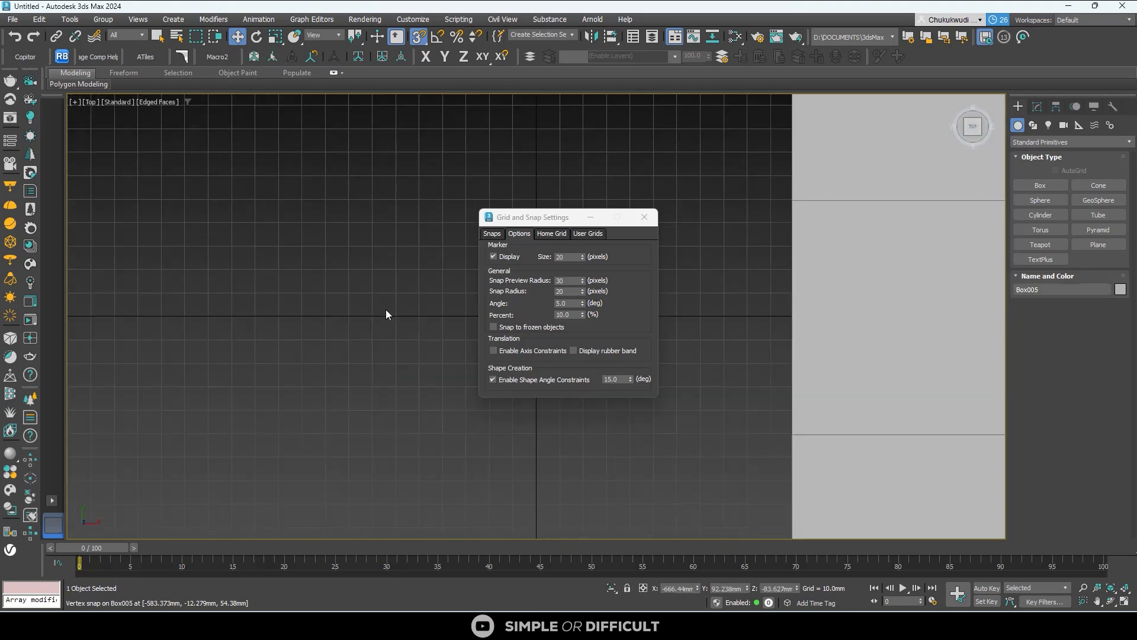
{"action": "scroll", "coordinate": [297, 280], "scroll_direction": "down", "scroll_amount": 13}
{"action": "scroll", "coordinate": [254, 277], "scroll_direction": "up", "scroll_amount": 8}
{"action": "scroll", "coordinate": [297, 248], "scroll_direction": "up", "scroll_amount": 3}
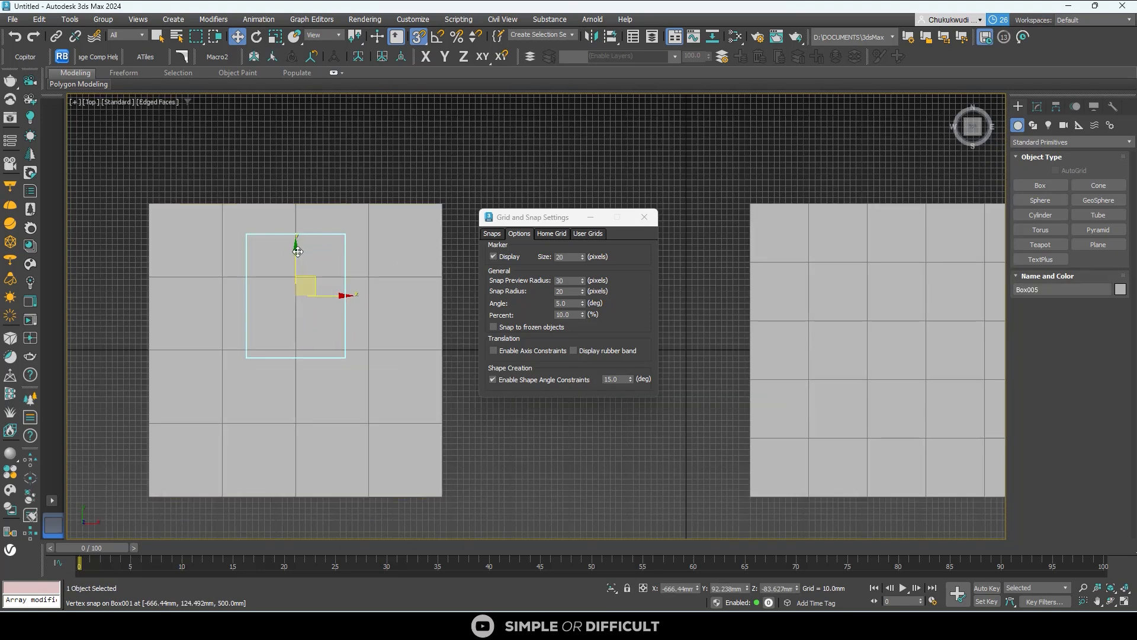
{"action": "left_click_drag", "start_coordinate": [296, 255], "coordinate": [296, 277]}
{"action": "middle_click_drag", "start_coordinate": [311, 282], "coordinate": [386, 254], "text": "alt"}
{"action": "scroll", "coordinate": [395, 295], "scroll_direction": "down", "scroll_amount": 5}
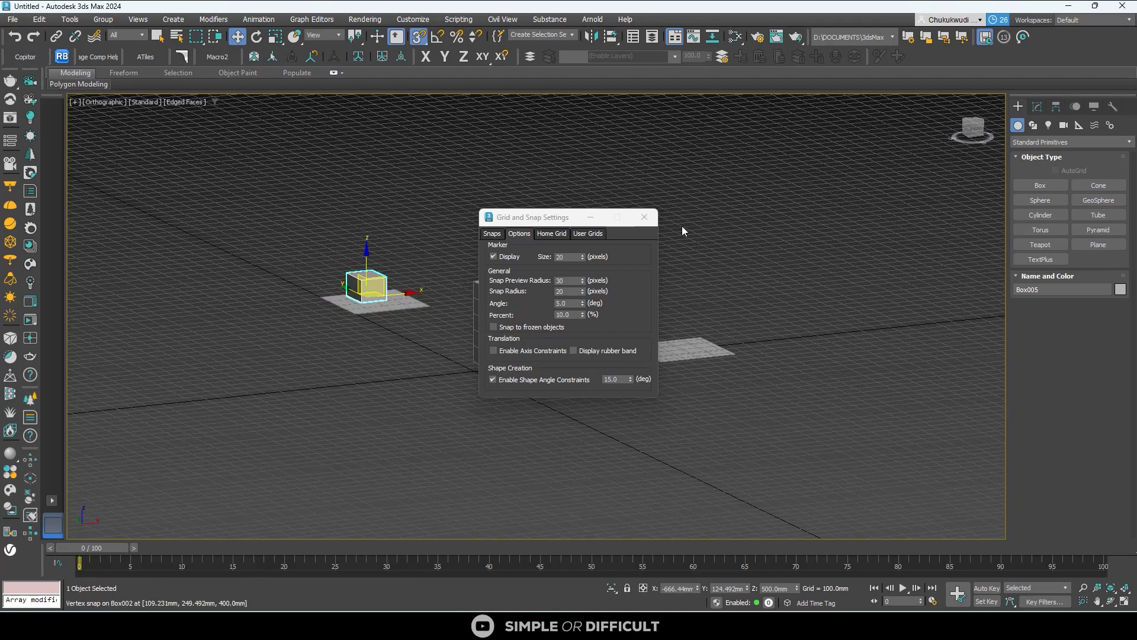
{"action": "left_click", "coordinate": [644, 217]}
- Select the long box at the far end of the positive X axis and frame it in the top view
{"action": "scroll", "coordinate": [372, 295], "scroll_direction": "down", "scroll_amount": 8}
{"action": "scroll", "coordinate": [848, 264], "scroll_direction": "up", "scroll_amount": 6}
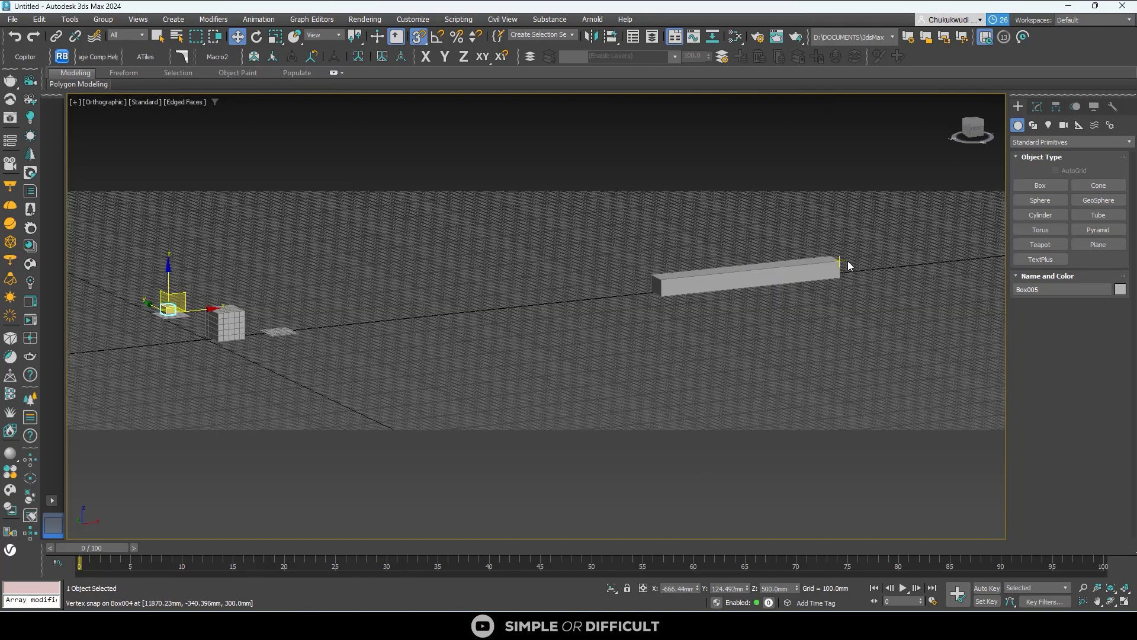
{"action": "left_click", "coordinate": [769, 270]}
{"action": "scroll", "coordinate": [573, 300], "scroll_direction": "down", "scroll_amount": 4}
{"action": "key", "text": "t"}
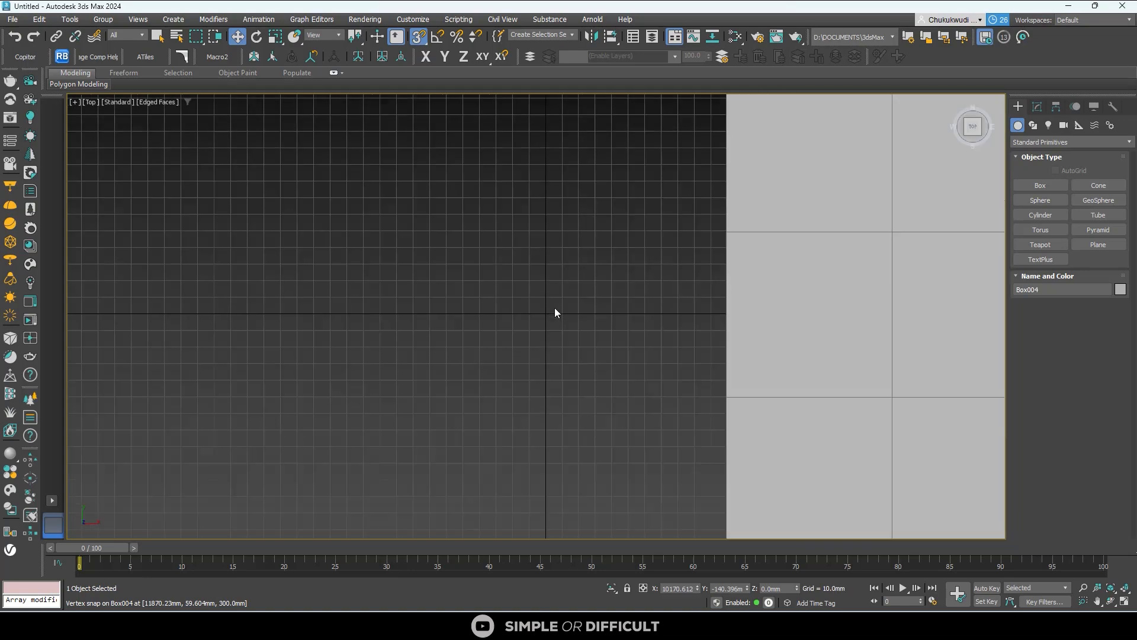
{"action": "scroll", "coordinate": [553, 307], "scroll_direction": "down", "scroll_amount": 5}
{"action": "key", "text": "z"}
{"action": "scroll", "coordinate": [668, 322], "scroll_direction": "up", "scroll_amount": 5}
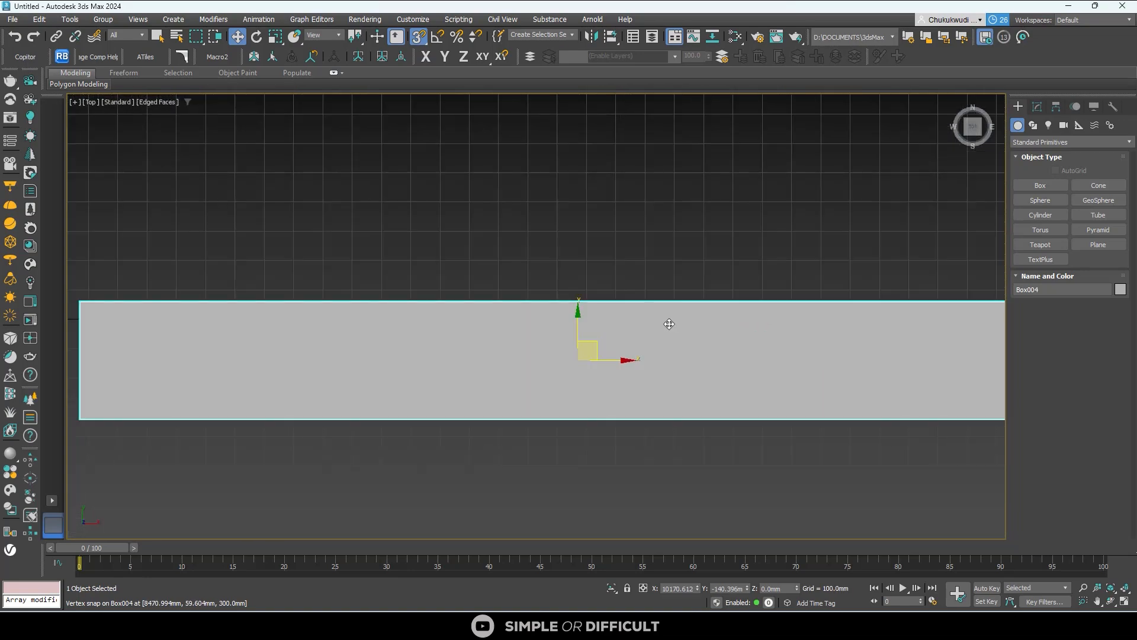
{"action": "scroll", "coordinate": [664, 323], "scroll_direction": "down", "scroll_amount": 3}
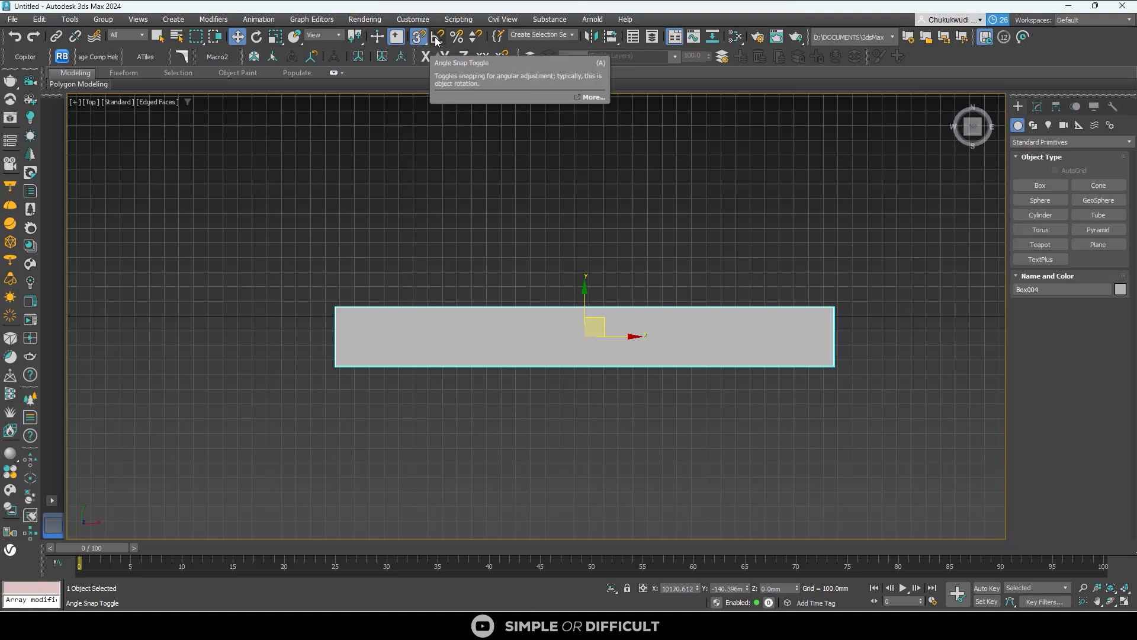
- Turn on Angle Snap and activate the Rotate tool for the long box
{"action": "key", "text": "a"}
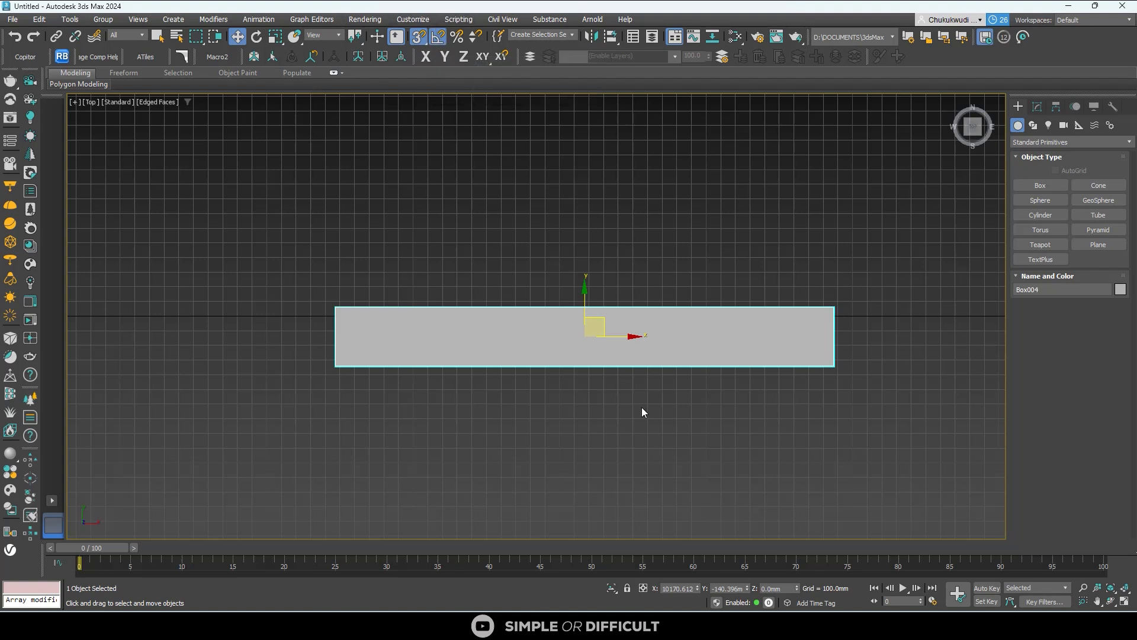
{"action": "left_click", "coordinate": [256, 38]}
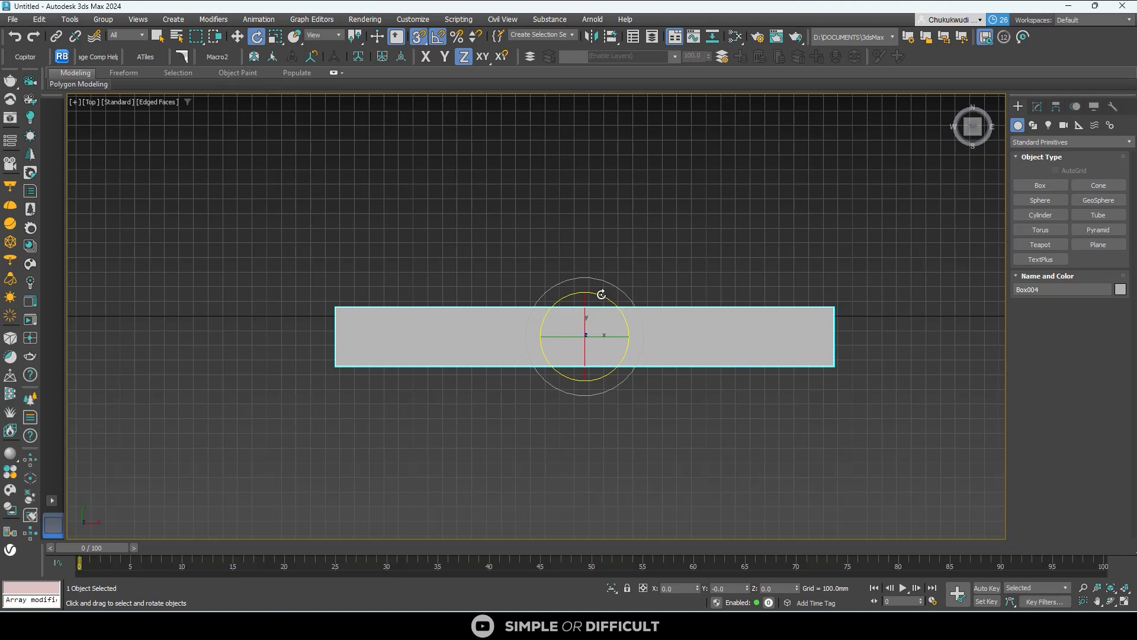
- Try rotating the long box about Z, first freely by about -10 degrees without Angle Snap, and with Angle Snap to -15 degrees
{"action": "left_click_drag", "start_coordinate": [605, 294], "coordinate": [620, 236]}
{"action": "right_click", "coordinate": [633, 313]}
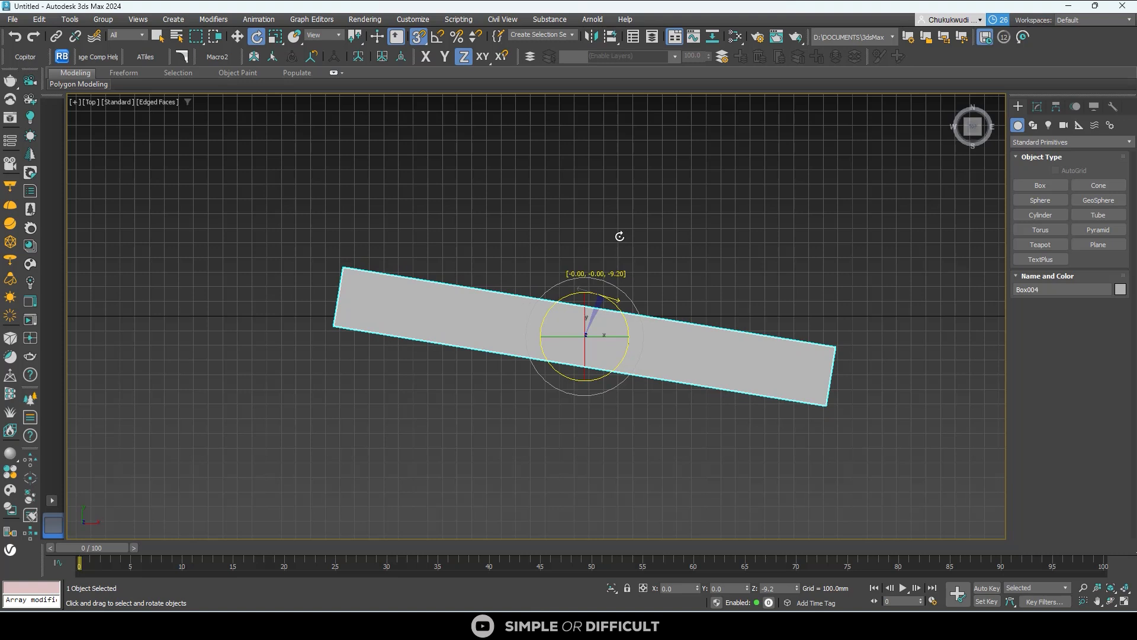
{"action": "left_click_drag", "start_coordinate": [619, 237], "coordinate": [621, 238]}
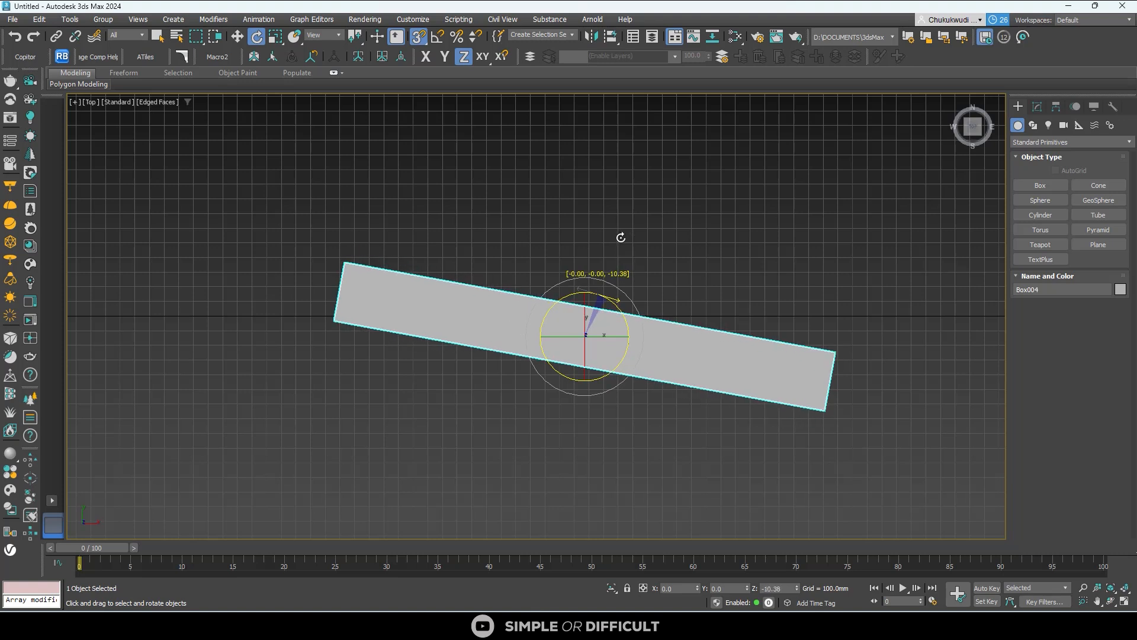
{"action": "right_click", "coordinate": [621, 238]}
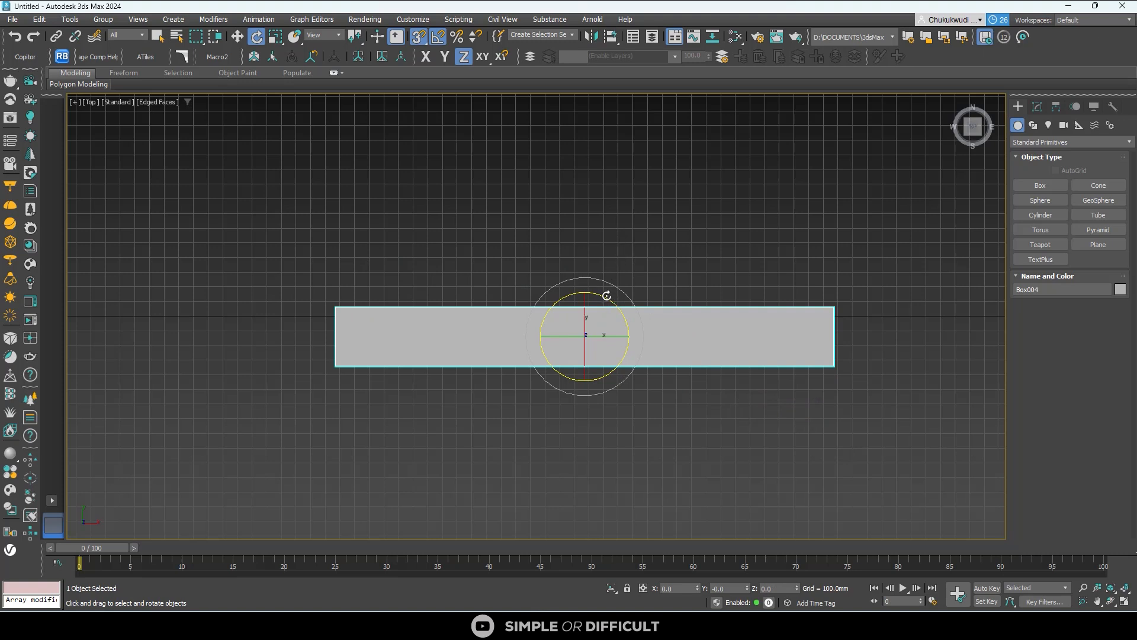
{"action": "left_click_drag", "start_coordinate": [605, 296], "coordinate": [613, 295]}
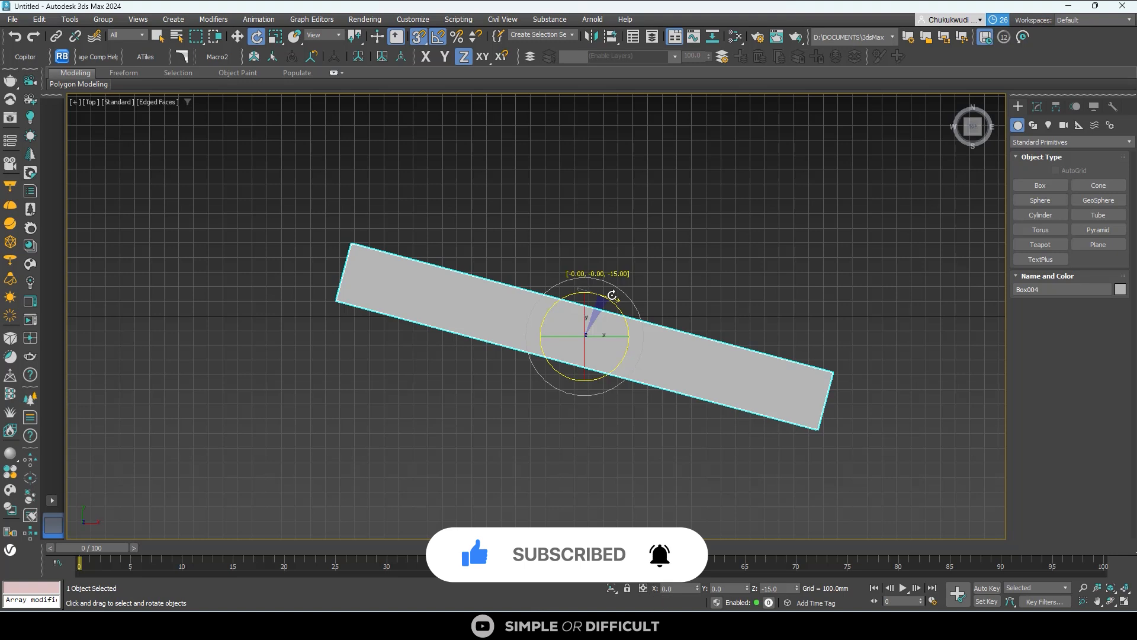
{"action": "right_click", "coordinate": [612, 295]}
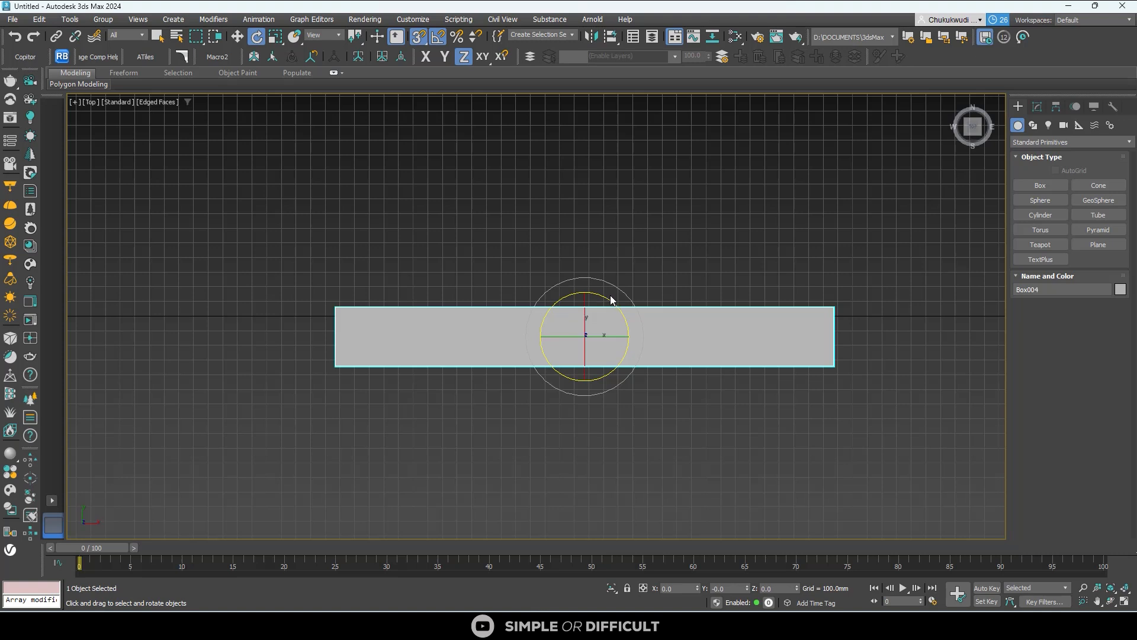
- Set the angle snap increment to 30 degrees and rotate the long box -90 degrees about Z
{"action": "right_click", "coordinate": [439, 37]}
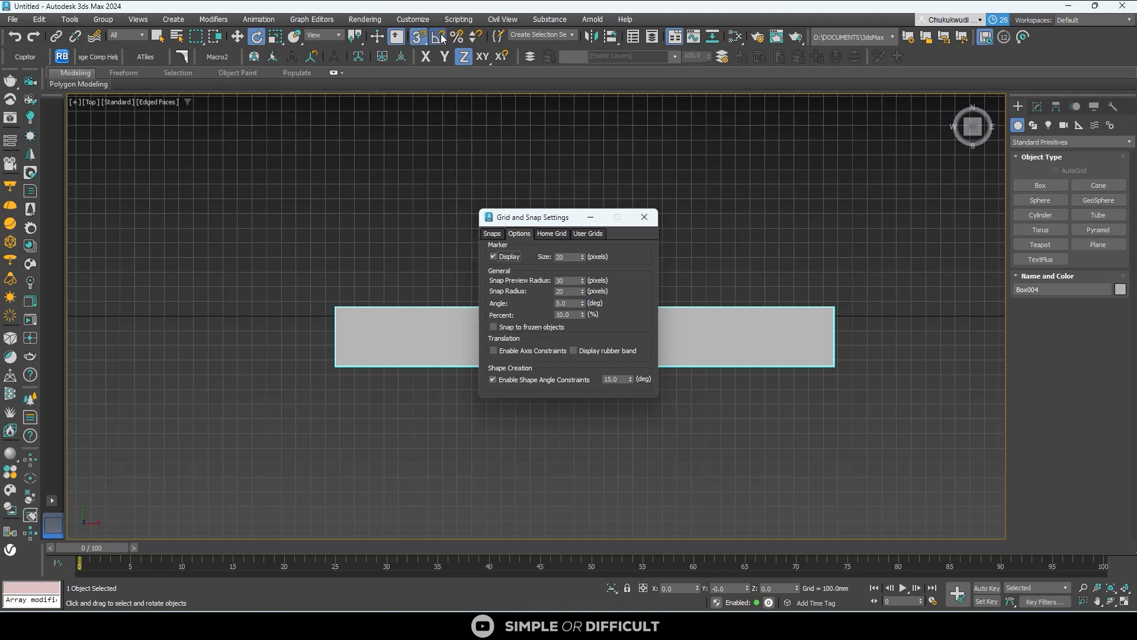
{"action": "left_click", "coordinate": [439, 37]}
{"action": "double_click", "coordinate": [567, 302]}
{"action": "type", "text": "30"}
{"action": "left_click", "coordinate": [643, 216]}
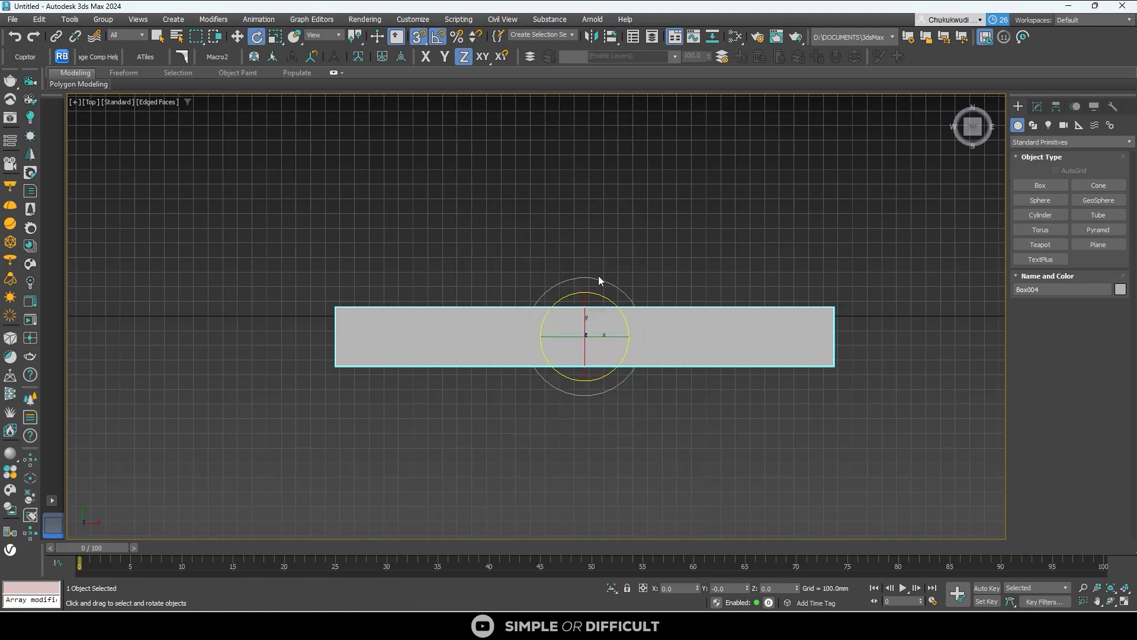
{"action": "left_click_drag", "start_coordinate": [606, 294], "coordinate": [612, 297]}
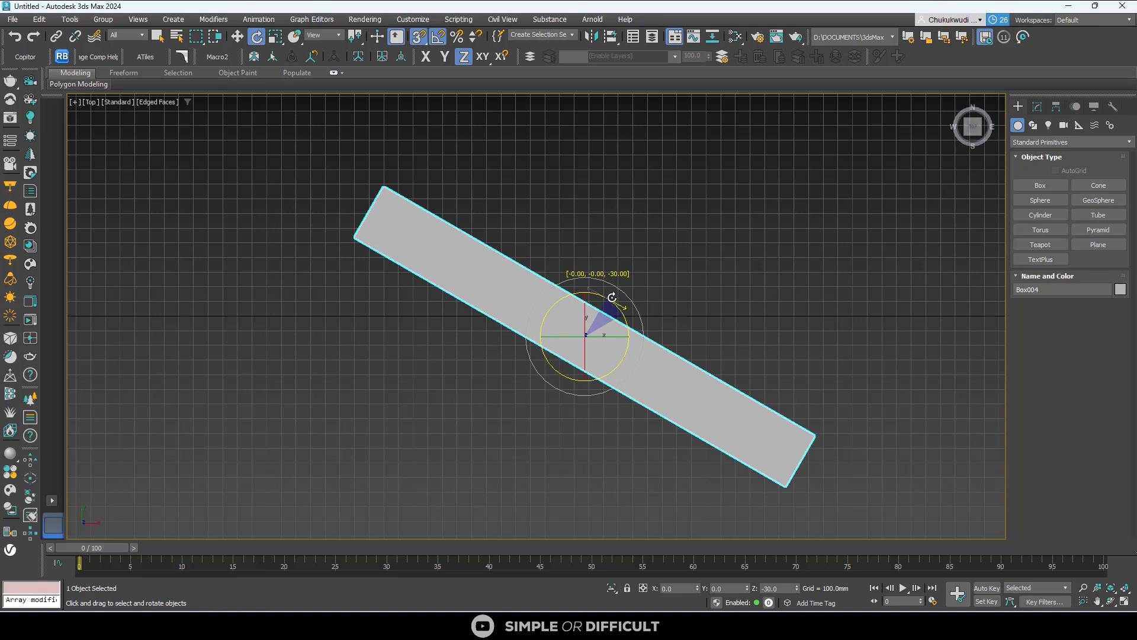
{"action": "left_click_drag", "start_coordinate": [612, 296], "coordinate": [613, 312]}
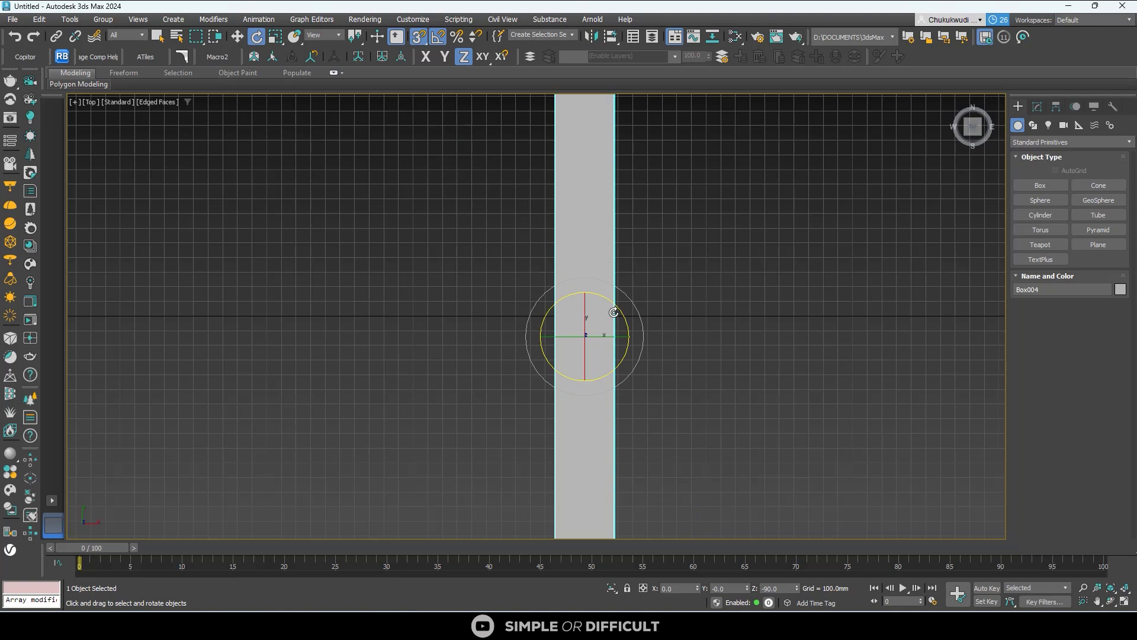
- Set the angle snap increment to 19 degrees and rotate the long box to -109 degrees about Z
{"action": "right_click", "coordinate": [437, 36]}
{"action": "double_click", "coordinate": [573, 304]}
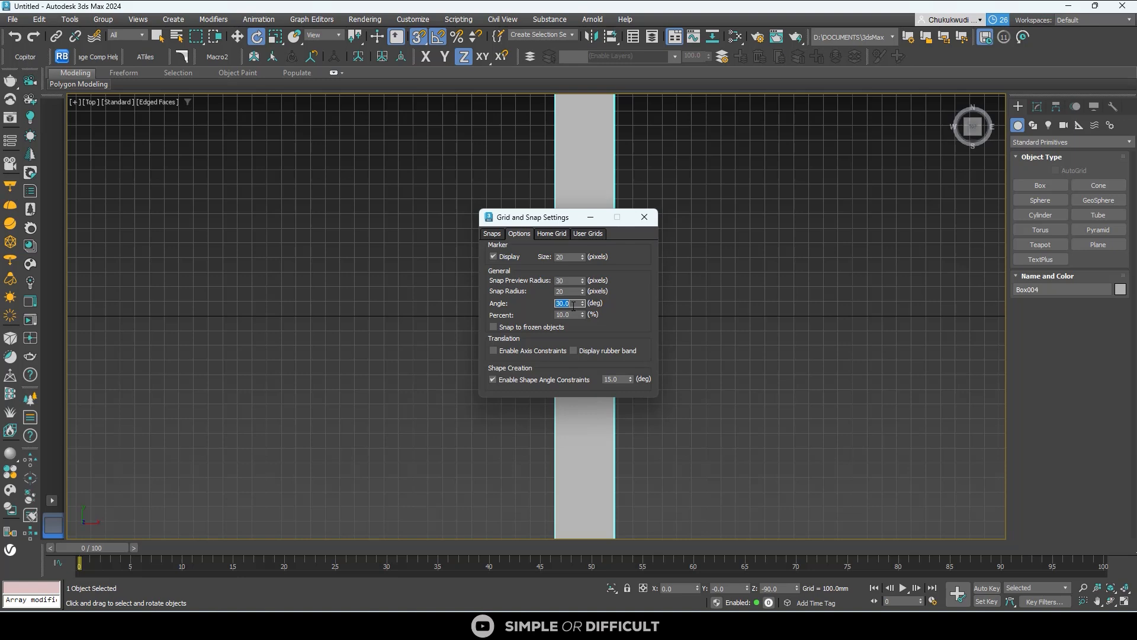
{"action": "type", "text": "19"}
{"action": "left_click", "coordinate": [644, 217]}
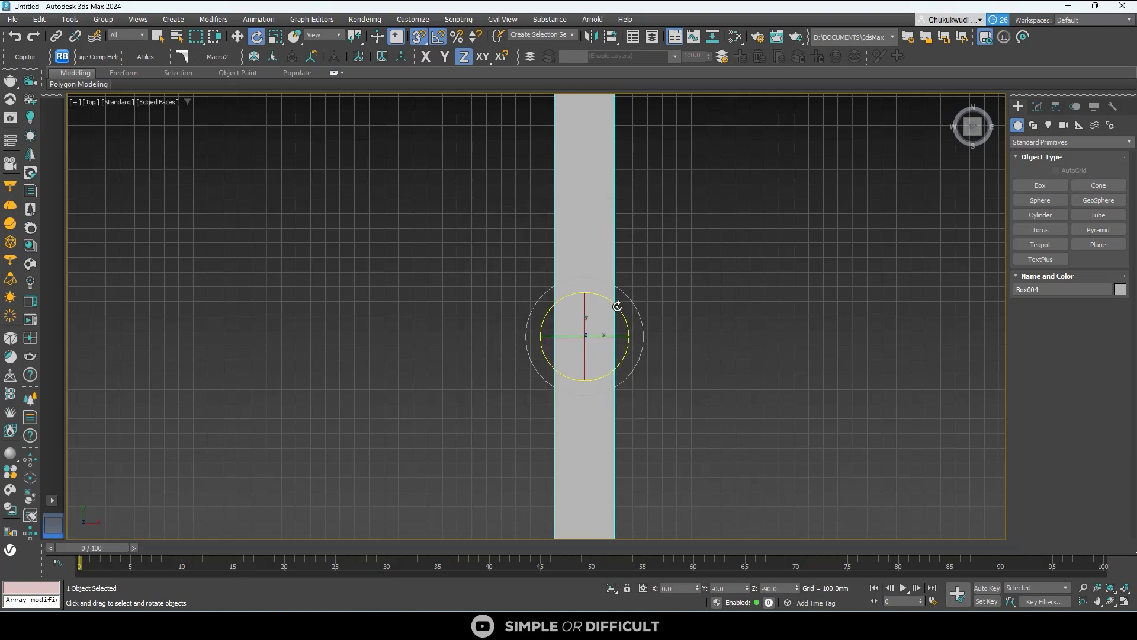
{"action": "left_click_drag", "start_coordinate": [617, 306], "coordinate": [620, 310]}
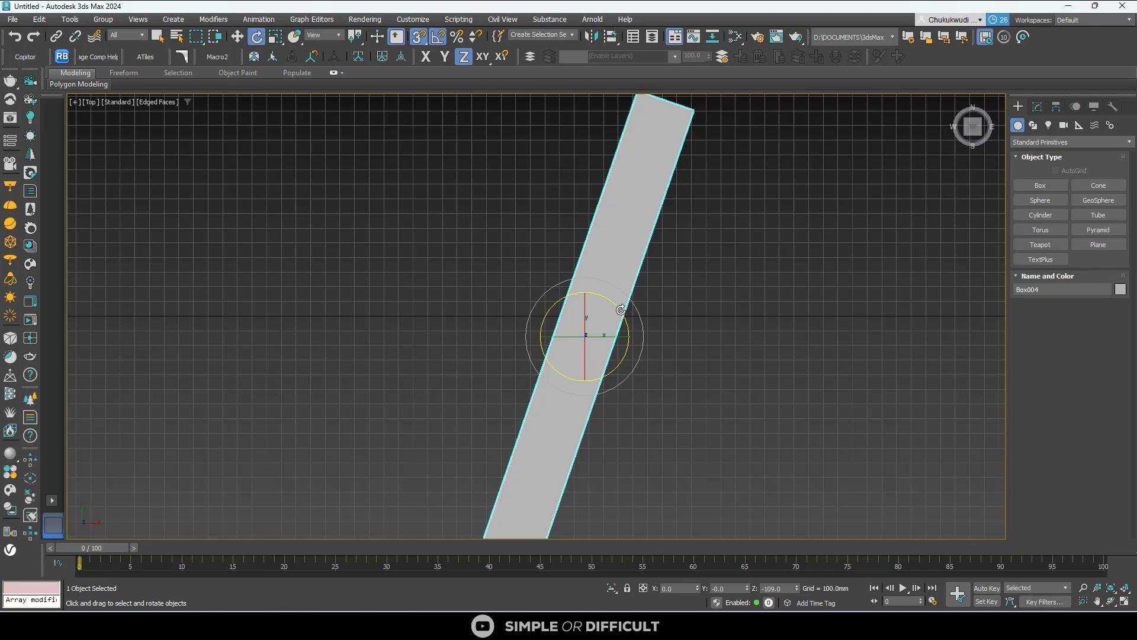
- Reset the long box's Z rotation to 0 degrees
{"action": "scroll", "coordinate": [608, 324], "scroll_direction": "down", "scroll_amount": 2}
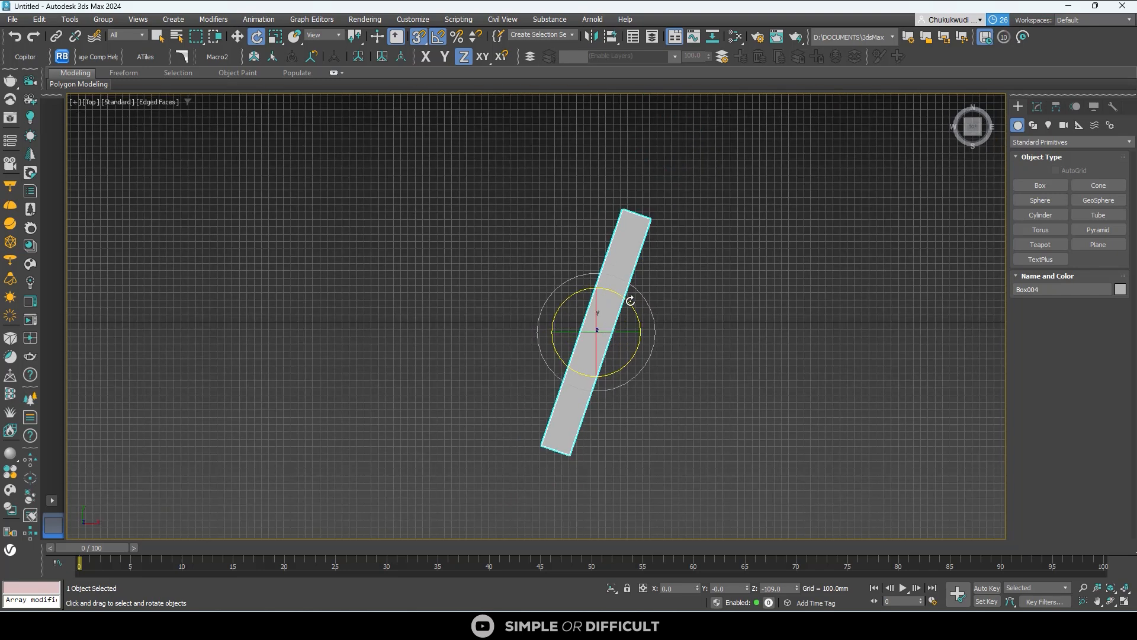
{"action": "double_click", "coordinate": [777, 588]}
{"action": "type", "text": "-0"}
{"action": "key", "text": "Return"}
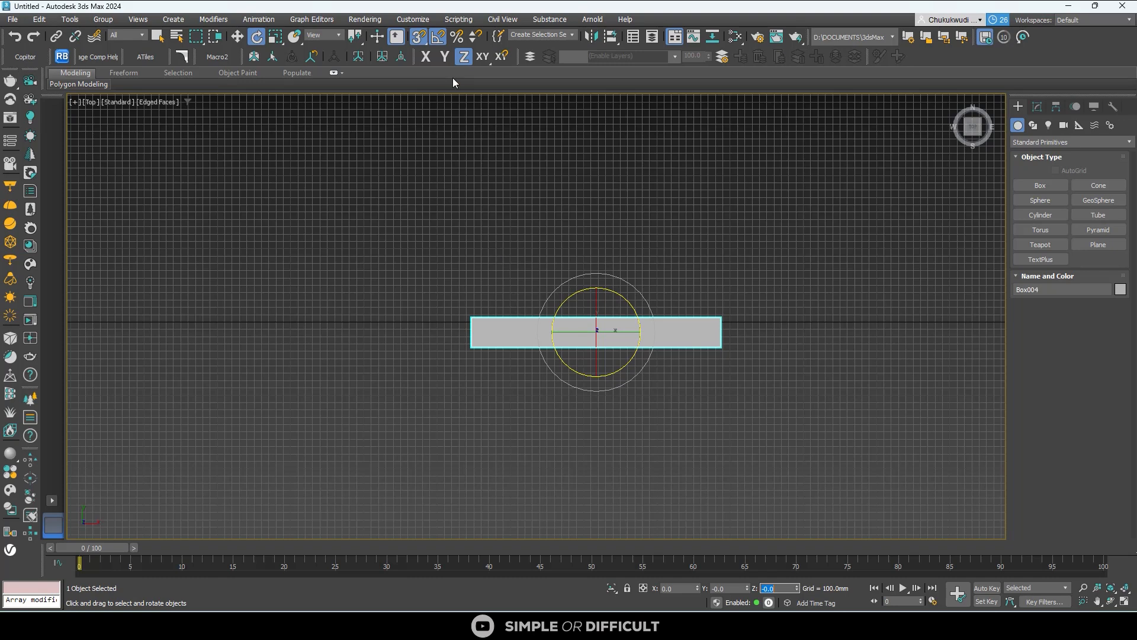
- Turn on Percent Snap and activate the Scale tool for the long box
{"action": "left_click", "coordinate": [438, 38]}
{"action": "left_click", "coordinate": [418, 39]}
{"action": "left_click", "coordinate": [418, 37]}
{"action": "left_click", "coordinate": [438, 37]}
{"action": "left_click", "coordinate": [462, 38]}
{"action": "left_click", "coordinate": [276, 37]}
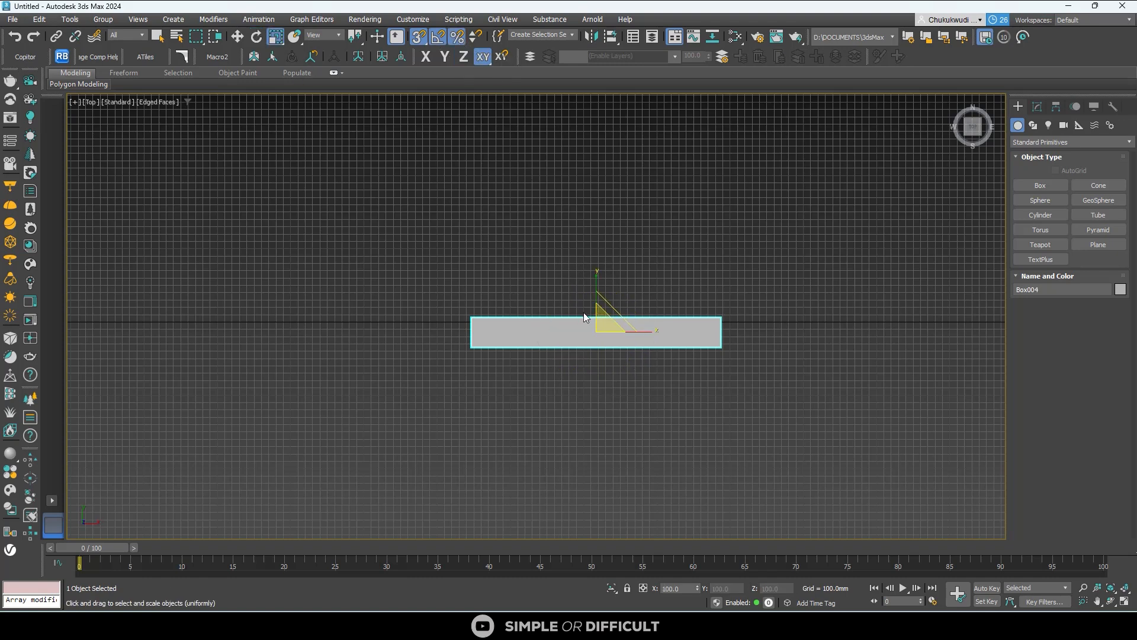
- Check the percent increment in the snap settings and display the long box's creation parameters
{"action": "right_click", "coordinate": [457, 38]}
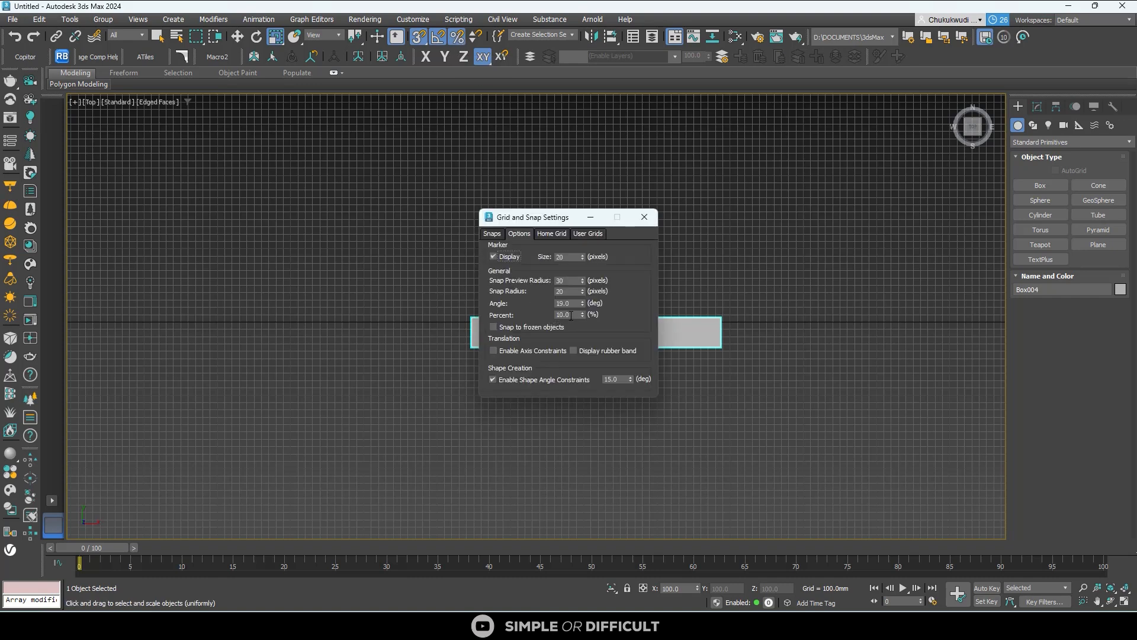
{"action": "left_click", "coordinate": [645, 217]}
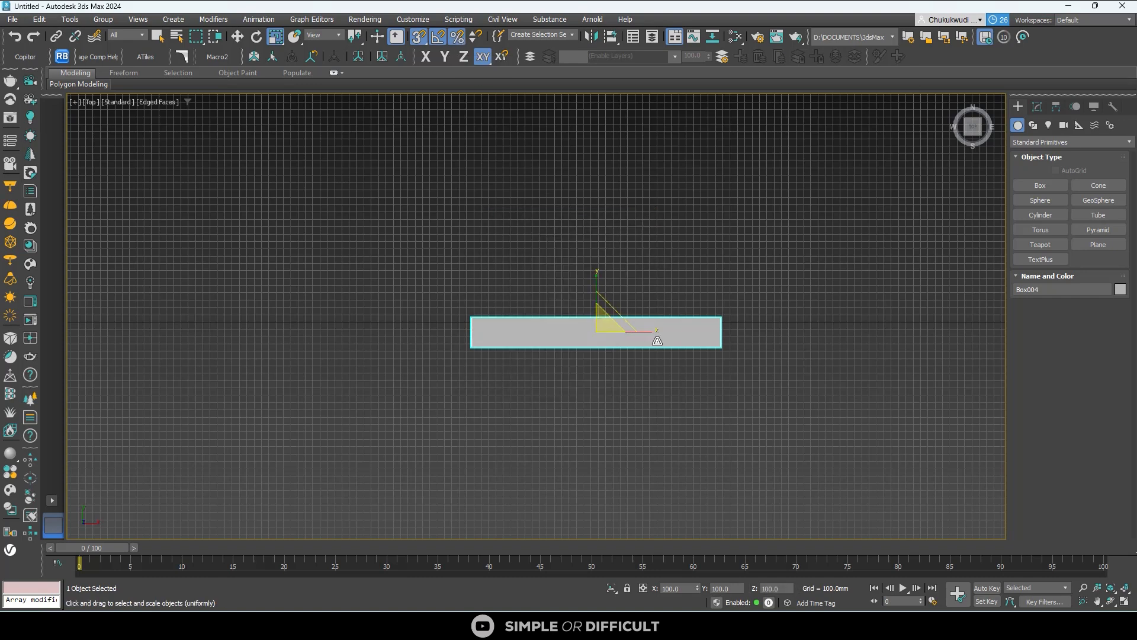
{"action": "left_click", "coordinate": [1037, 107]}
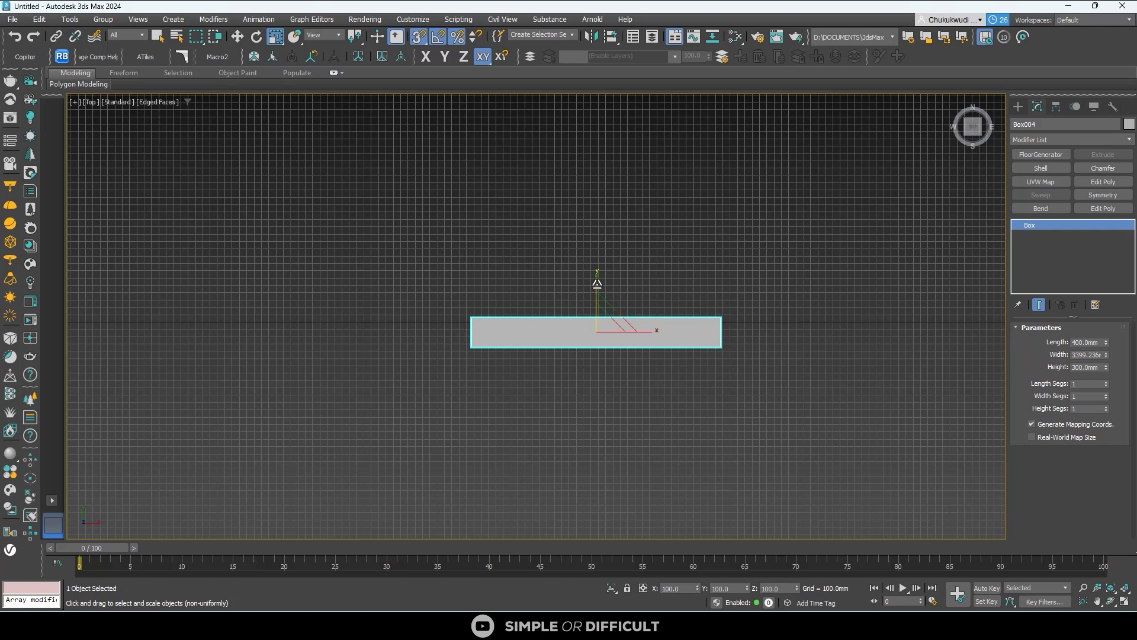
- Try scaling the long box along Y, freely to 91% without Percent Snap and to 150% with it
{"action": "left_click_drag", "start_coordinate": [596, 284], "coordinate": [617, 261]}
{"action": "right_click", "coordinate": [617, 262]}
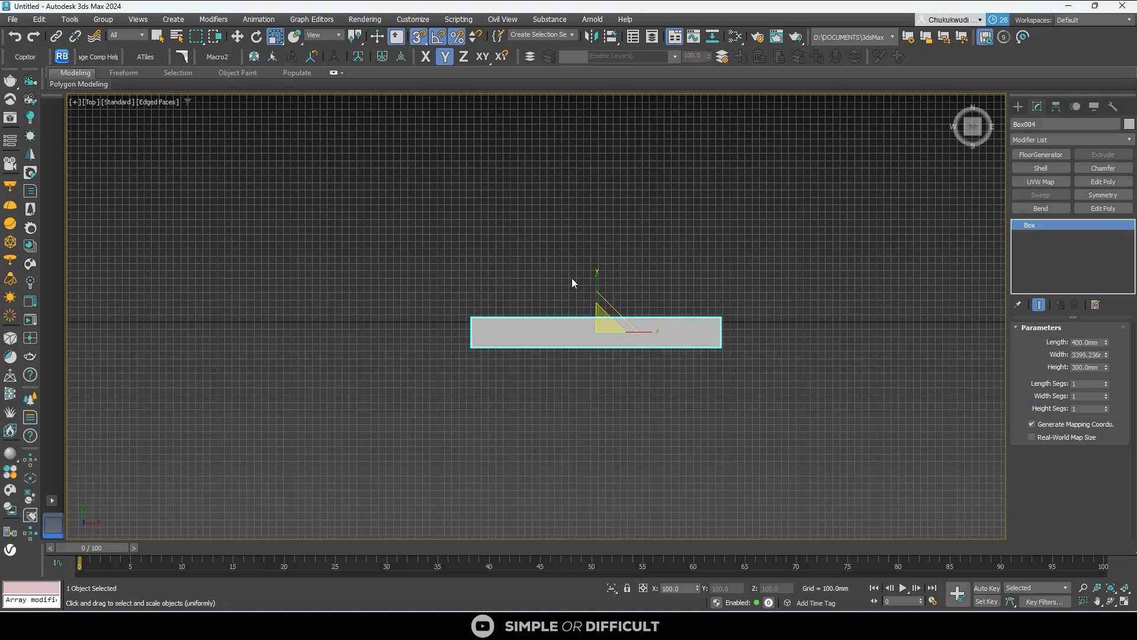
{"action": "left_click", "coordinate": [458, 37]}
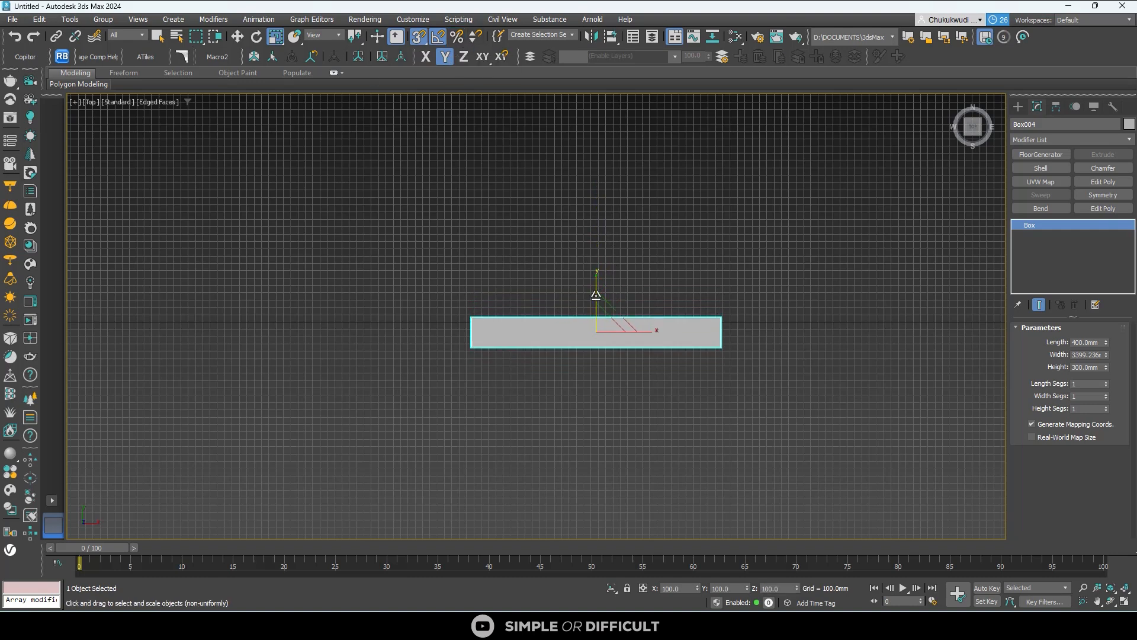
{"action": "left_click_drag", "start_coordinate": [595, 283], "coordinate": [617, 292]}
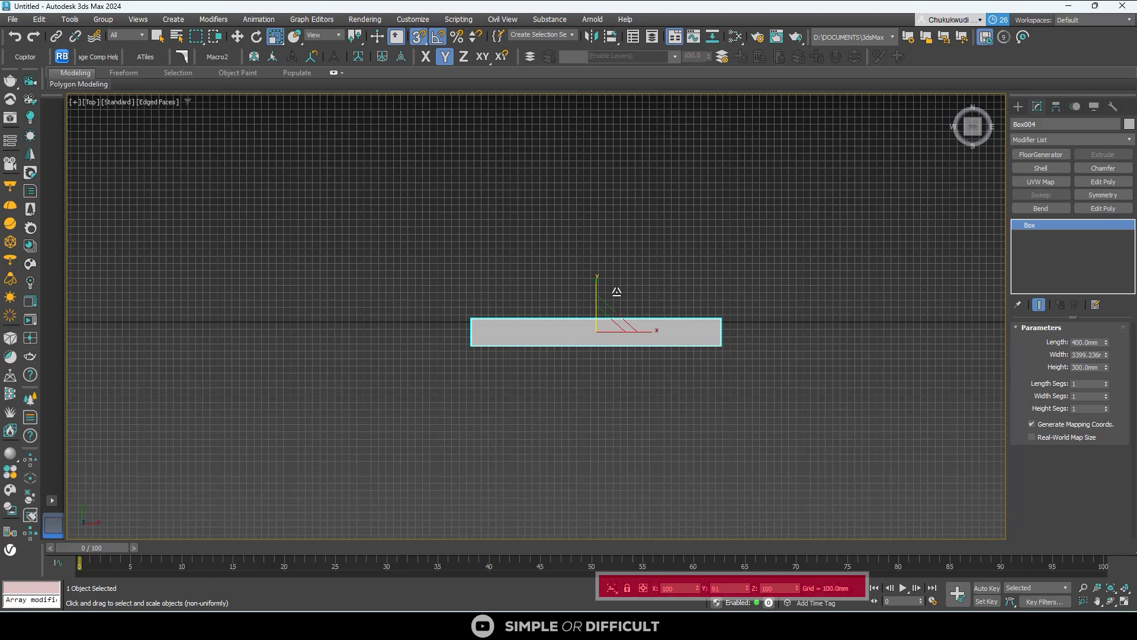
{"action": "mouse_move", "coordinate": [618, 291]}
{"action": "left_mouse_down"}
{"action": "mouse_move", "coordinate": [627, 307]}
{"action": "mouse_move", "coordinate": [625, 289]}
{"action": "left_mouse_up"}
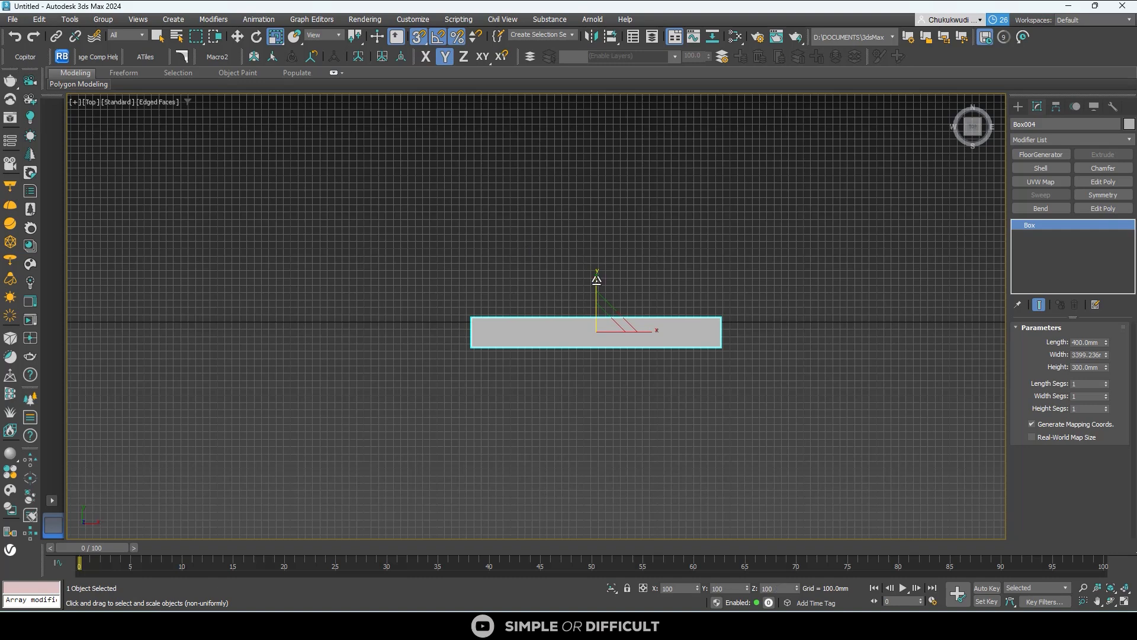
{"action": "left_click_drag", "start_coordinate": [598, 279], "coordinate": [582, 259]}
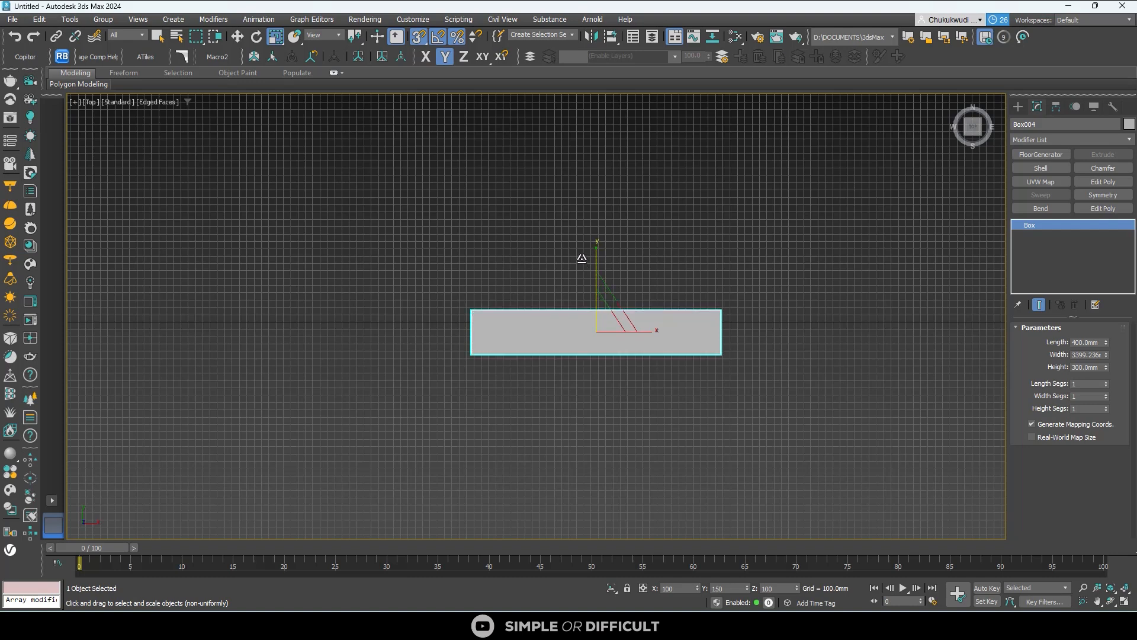
{"action": "right_click", "coordinate": [582, 258]}
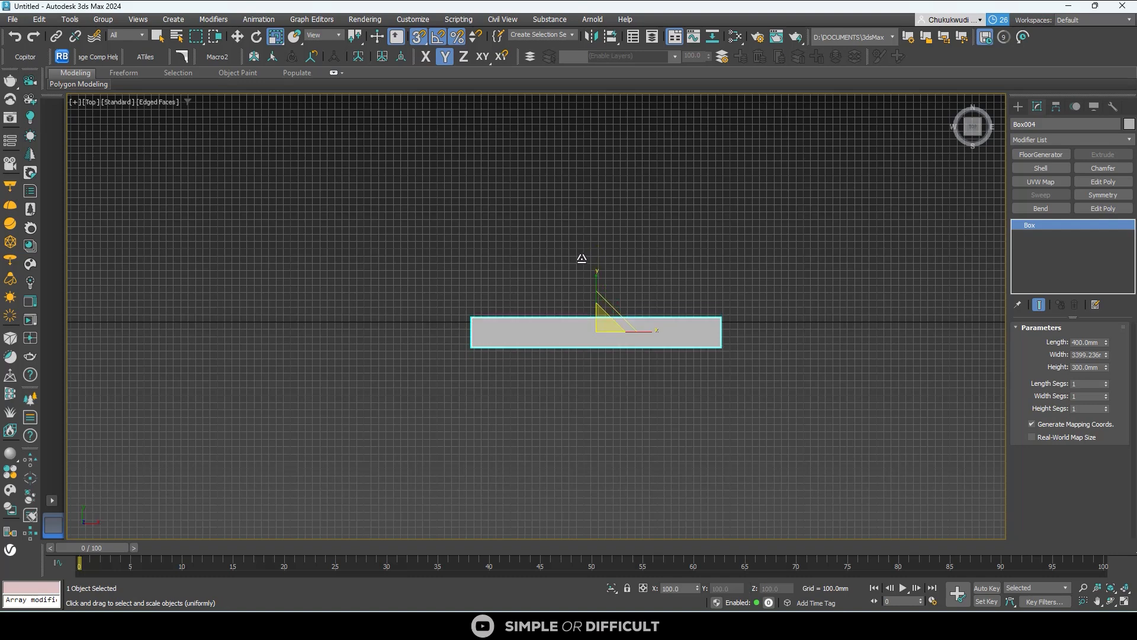
- Set the percent snap increment to 50%
{"action": "right_click", "coordinate": [457, 38]}
{"action": "double_click", "coordinate": [573, 317]}
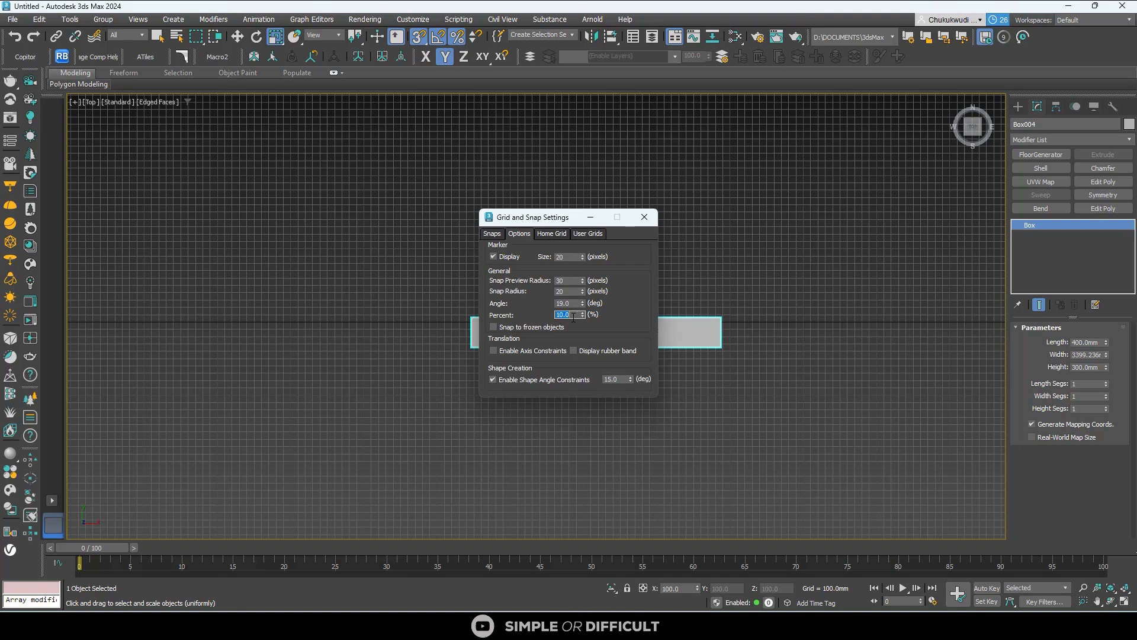
{"action": "type", "text": "50"}
{"action": "key", "text": "Return"}
{"action": "left_click", "coordinate": [644, 217]}
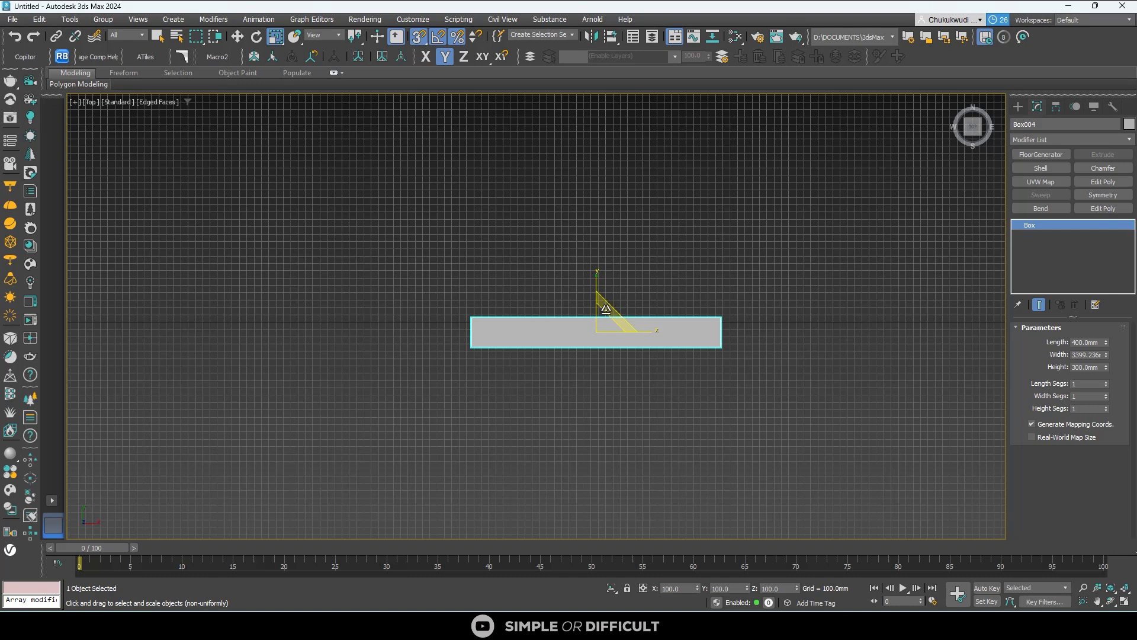
- Try scaling the long box across the XY plane and along X in 50% increments
{"action": "left_click_drag", "start_coordinate": [606, 308], "coordinate": [599, 236]}
{"action": "right_click", "coordinate": [634, 258]}
{"action": "right_click", "coordinate": [599, 236]}
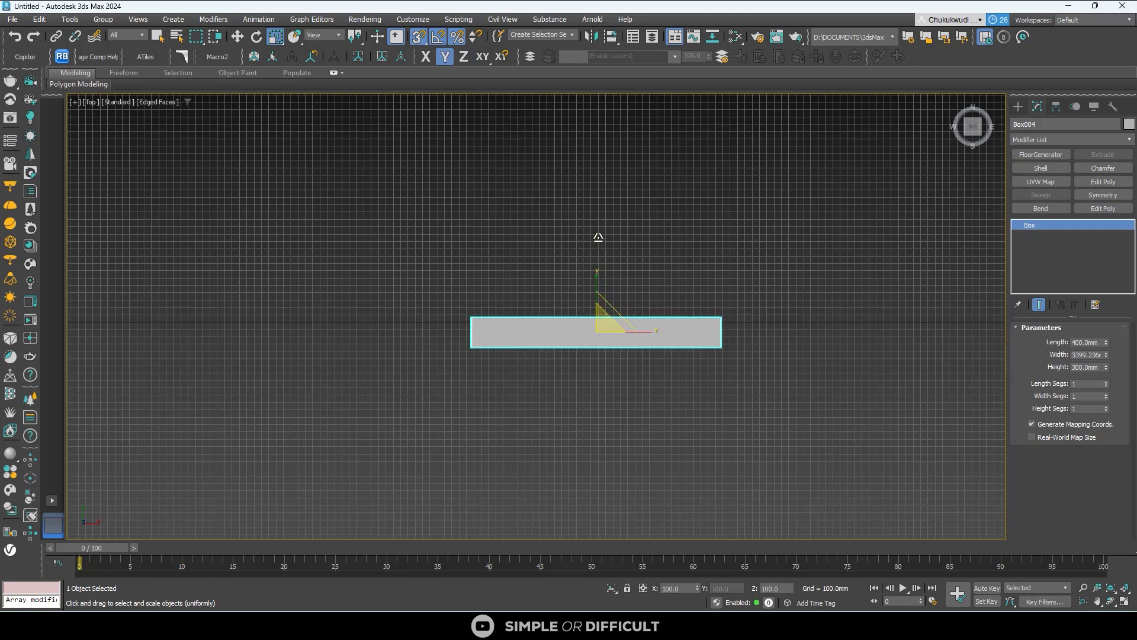
{"action": "left_click_drag", "start_coordinate": [652, 332], "coordinate": [673, 332]}
{"action": "right_click", "coordinate": [672, 333]}
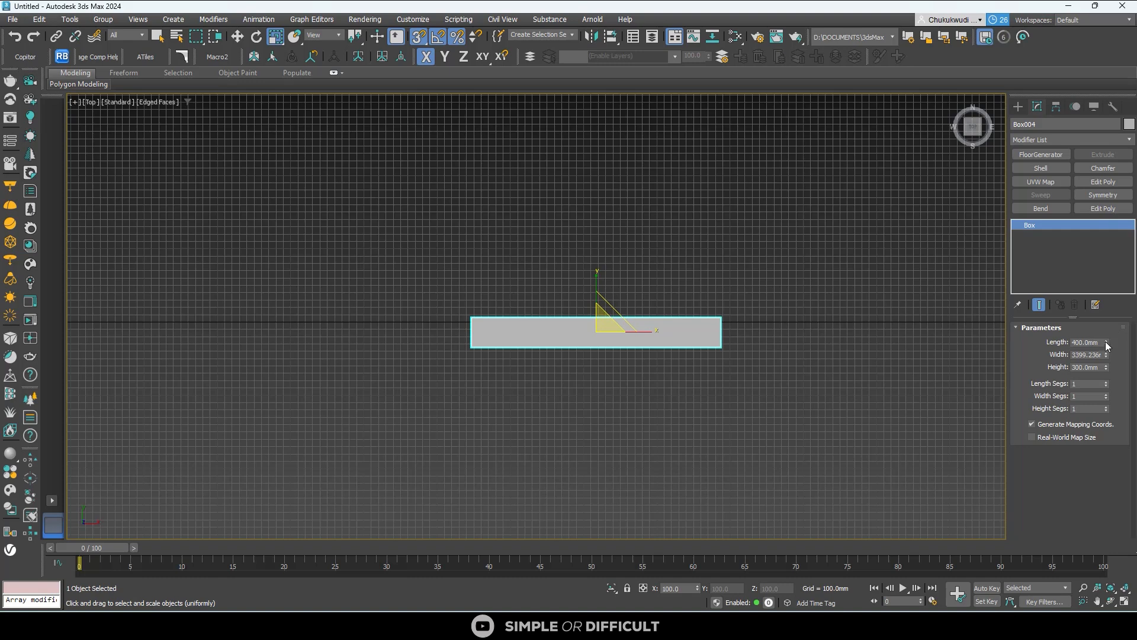
- Nudge the long box's length up, turn on Spinner Snap and set the length to 400 mm
{"action": "left_click", "coordinate": [1105, 340]}
{"action": "left_click", "coordinate": [1105, 340]}
{"action": "left_click", "coordinate": [478, 42]}
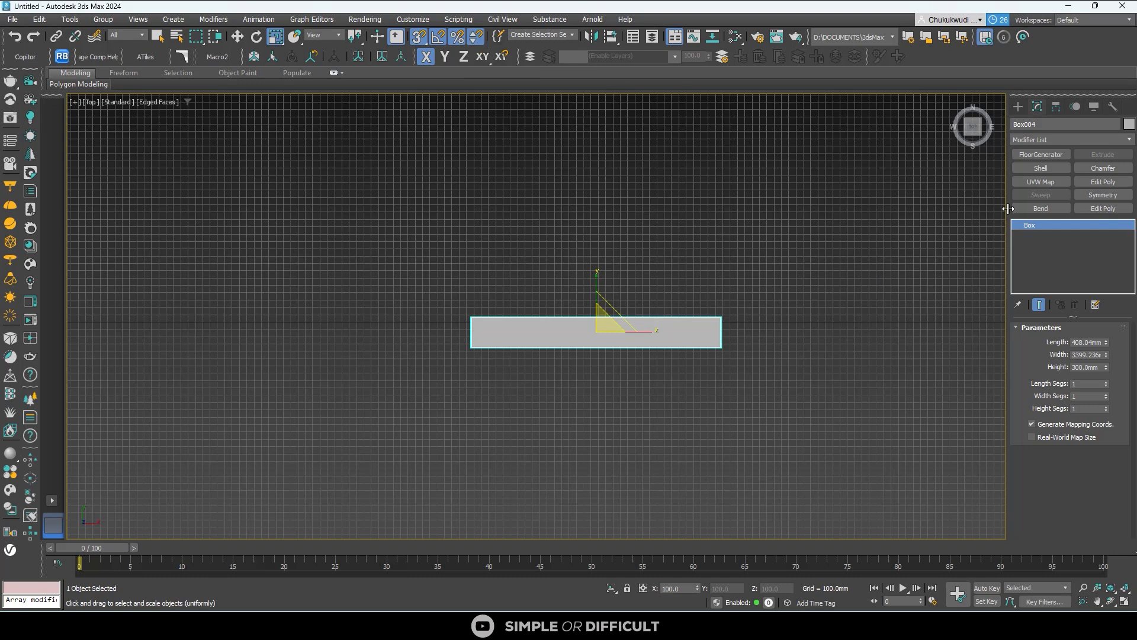
{"action": "double_click", "coordinate": [1089, 341]}
{"action": "type", "text": "400"}
{"action": "key", "text": "Return"}
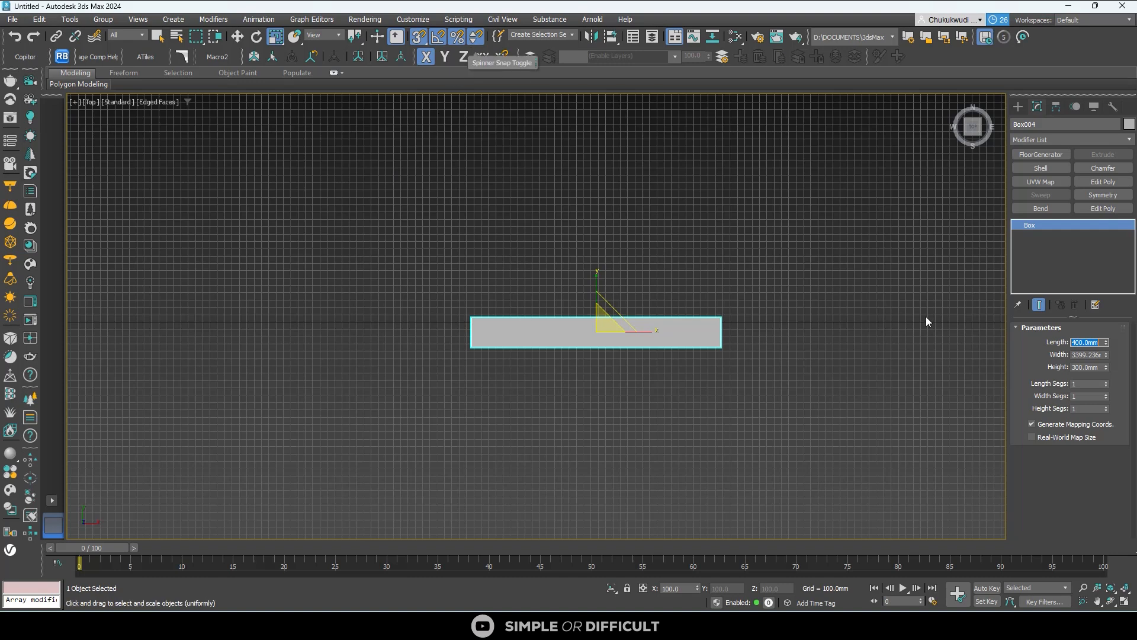
- Step the long box's length up to 410 mm in 1 mm increments with Spinner Snap
{"action": "left_click", "coordinate": [1109, 340]}
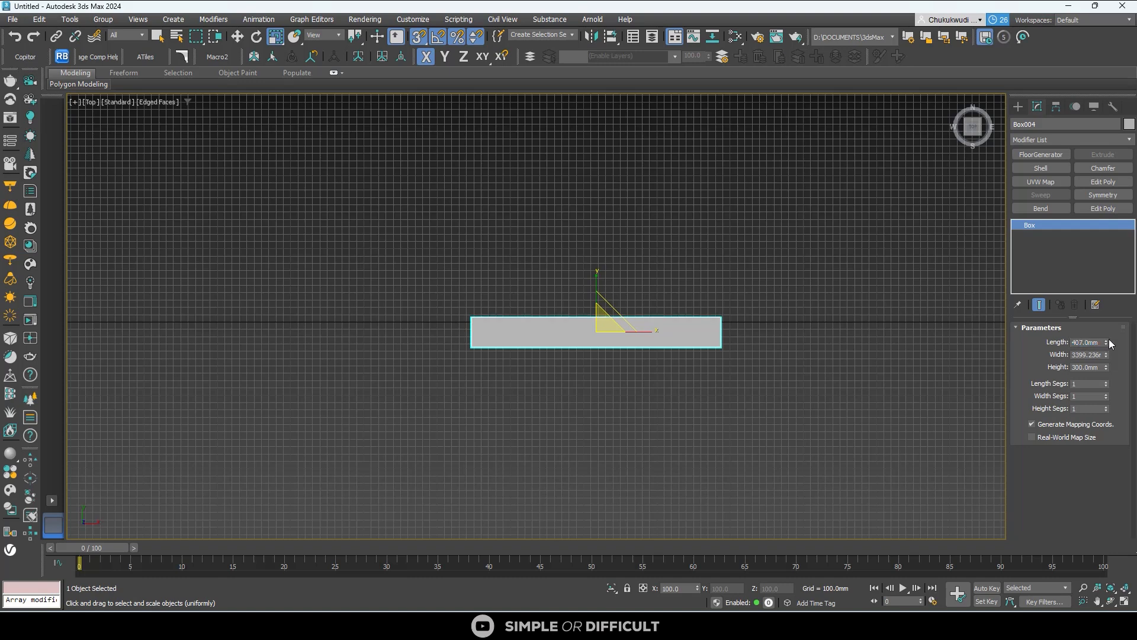
{"action": "left_click", "coordinate": [1106, 340]}
{"action": "left_click", "coordinate": [1106, 340]}
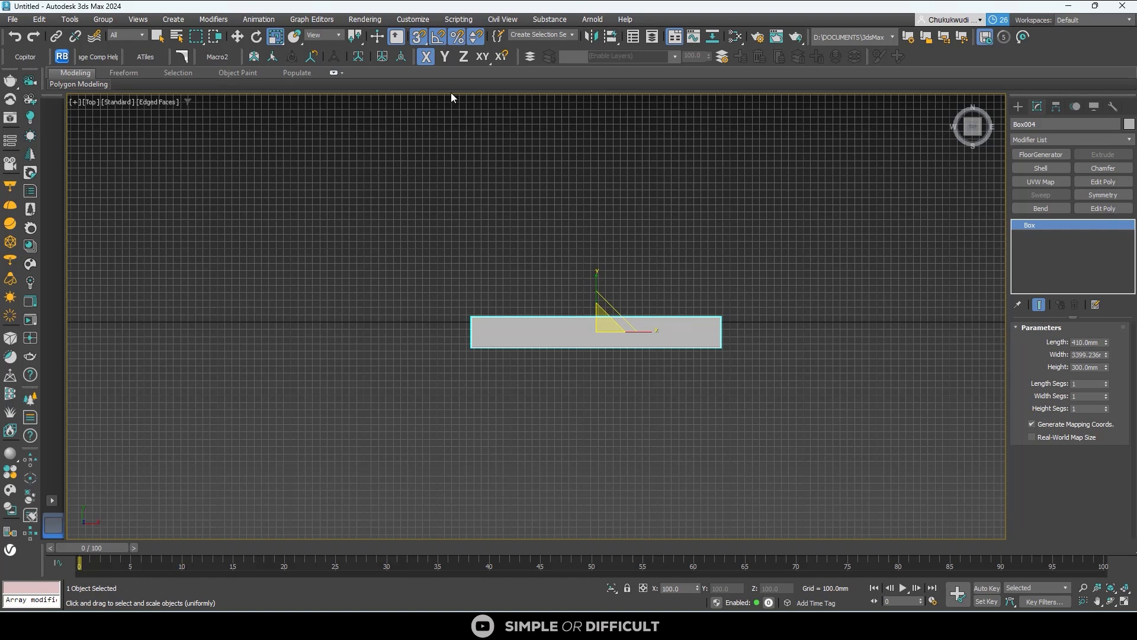
- Set the spinner snap value to 10 and step the long box's length up to 440 mm
{"action": "right_click", "coordinate": [475, 39]}
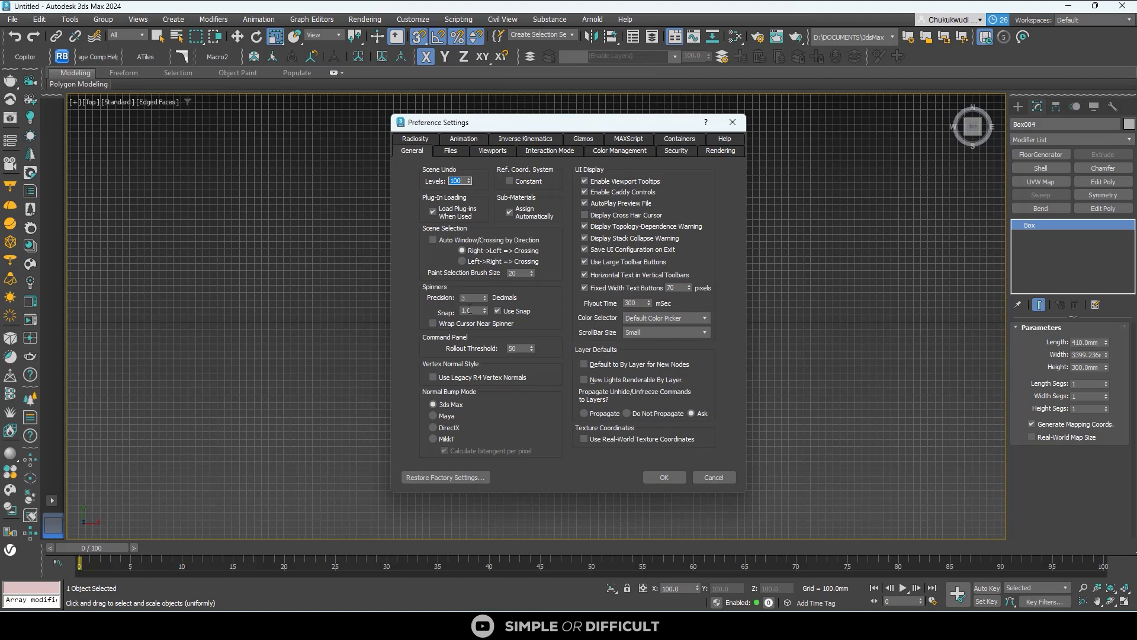
{"action": "double_click", "coordinate": [468, 310]}
{"action": "type", "text": "10"}
{"action": "left_click", "coordinate": [665, 476]}
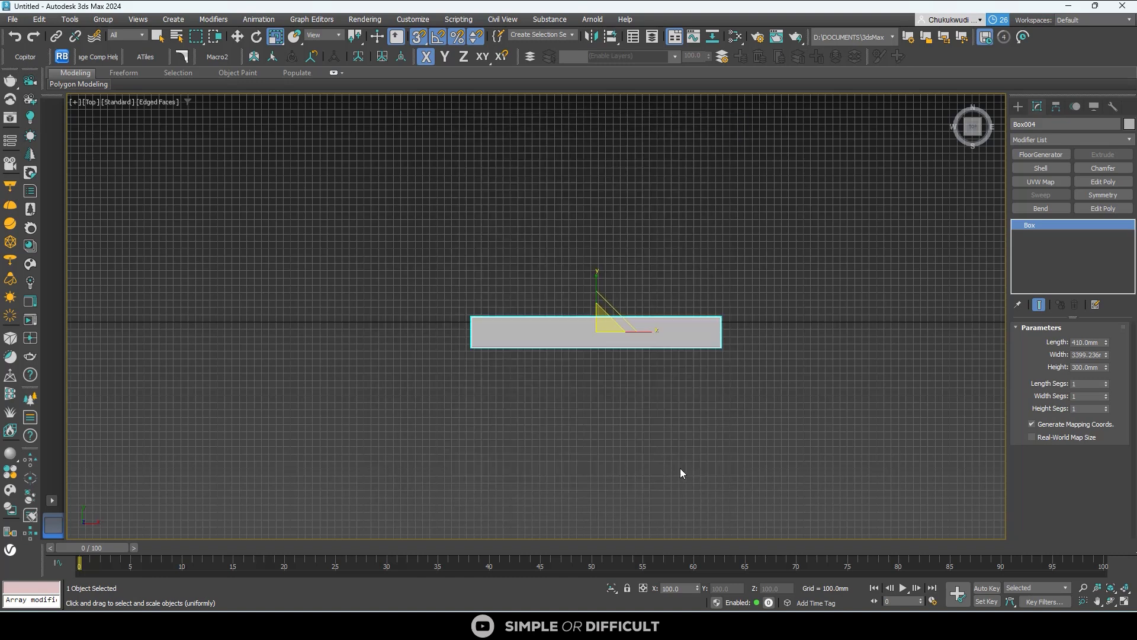
{"action": "left_click", "coordinate": [1107, 340]}
{"action": "left_click", "coordinate": [1107, 340]}
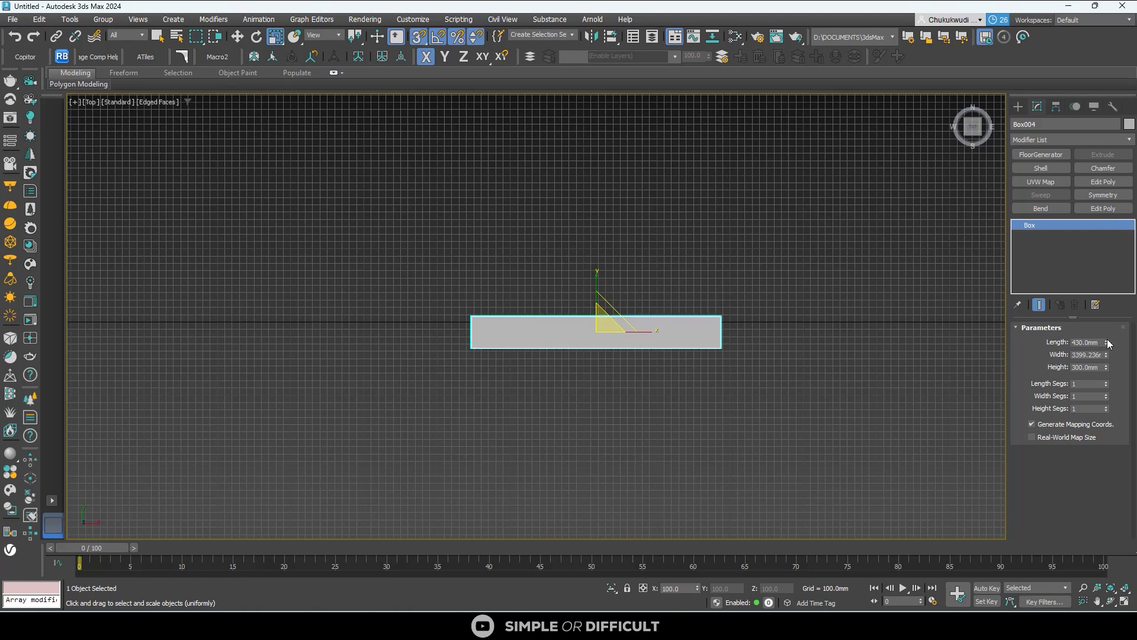
{"action": "left_click", "coordinate": [1107, 340]}
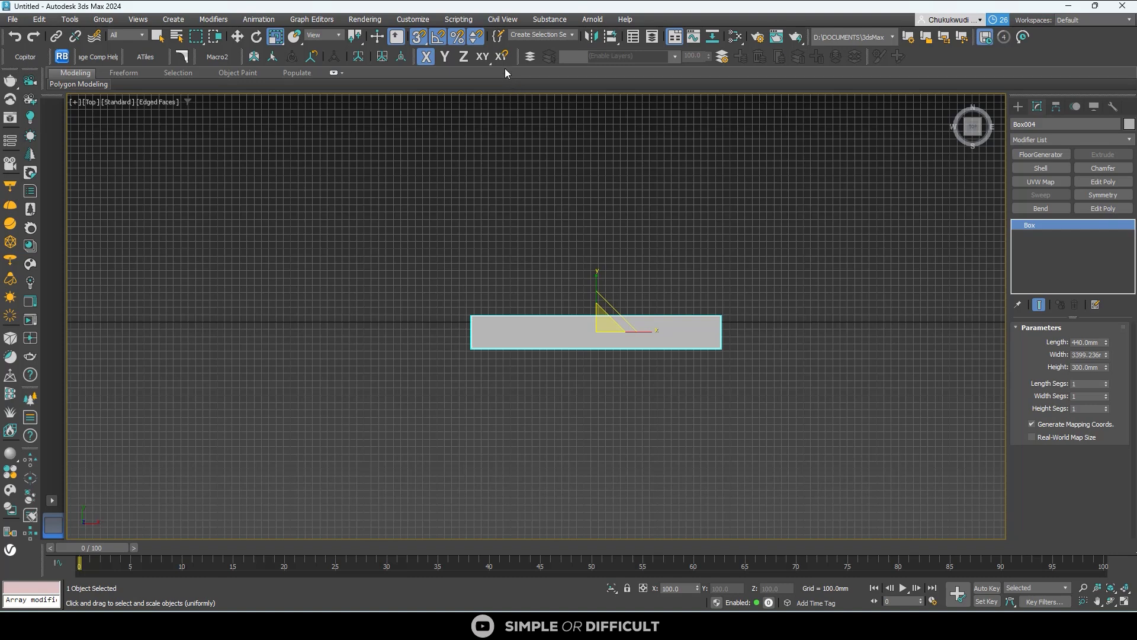
- Raise the long box's length without Spinner Snap, reset it to 450 mm, and step it up to 470 mm with Spinner Snap on
{"action": "left_click_drag", "start_coordinate": [1107, 341], "coordinate": [1109, 339]}
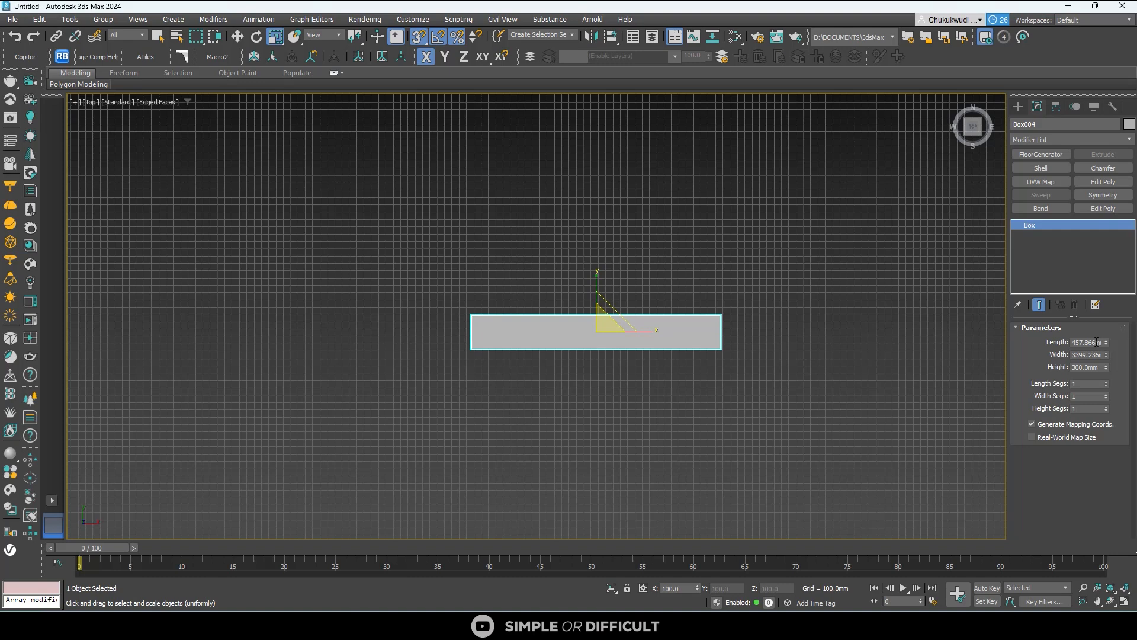
{"action": "left_click", "coordinate": [475, 36]}
{"action": "double_click", "coordinate": [1087, 342]}
{"action": "left_click_drag", "start_coordinate": [1087, 341], "coordinate": [1136, 340]}
{"action": "type", "text": "450"}
{"action": "key", "text": "Return"}
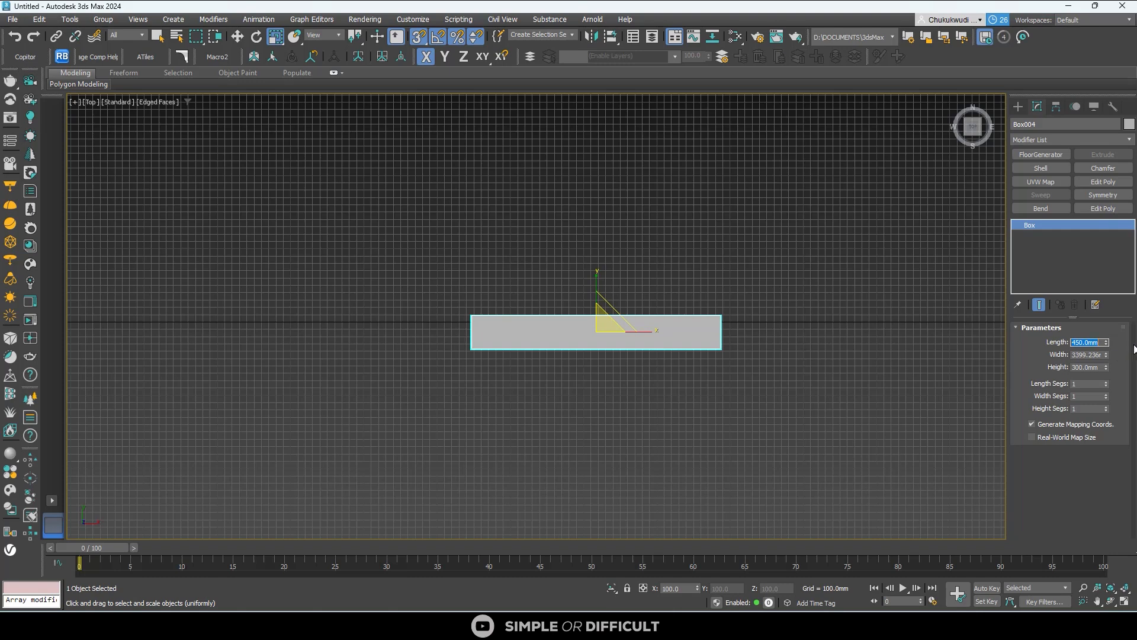
{"action": "left_click", "coordinate": [1106, 340]}
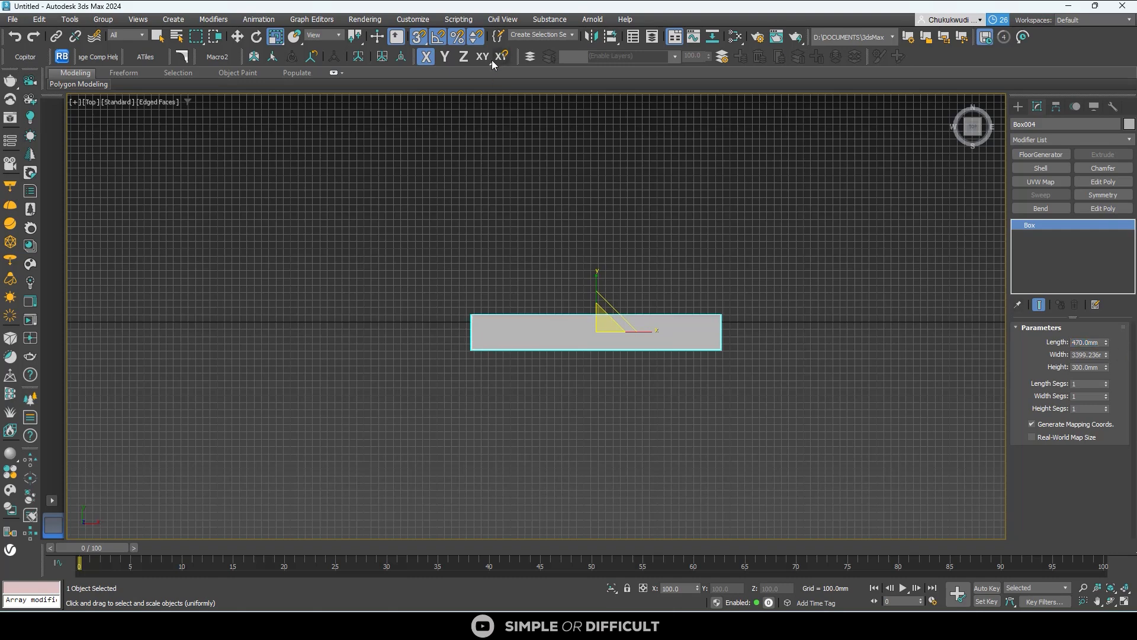
- Set the spinner snap value to 100 in the preferences
{"action": "right_click", "coordinate": [477, 35]}
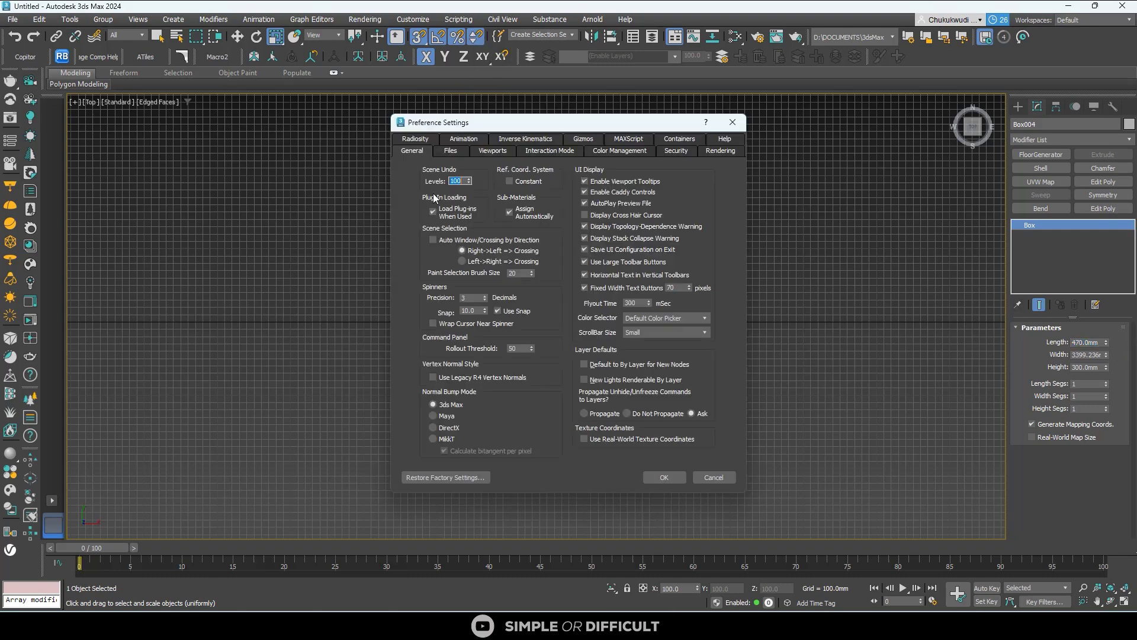
{"action": "double_click", "coordinate": [468, 311]}
{"action": "key", "text": "BackSpace"}
{"action": "left_click", "coordinate": [672, 480]}
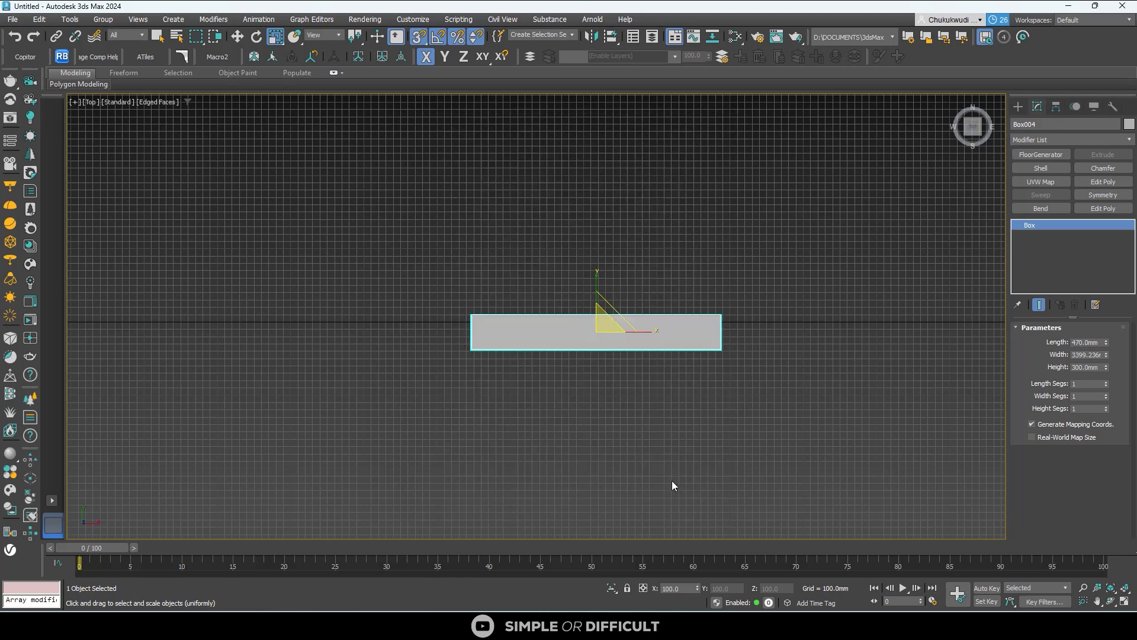
- Step the long box's length up to 770 mm and its scale to 200% with Spinner Snap
{"action": "left_click", "coordinate": [1106, 340]}
{"action": "left_click", "coordinate": [1106, 340]}
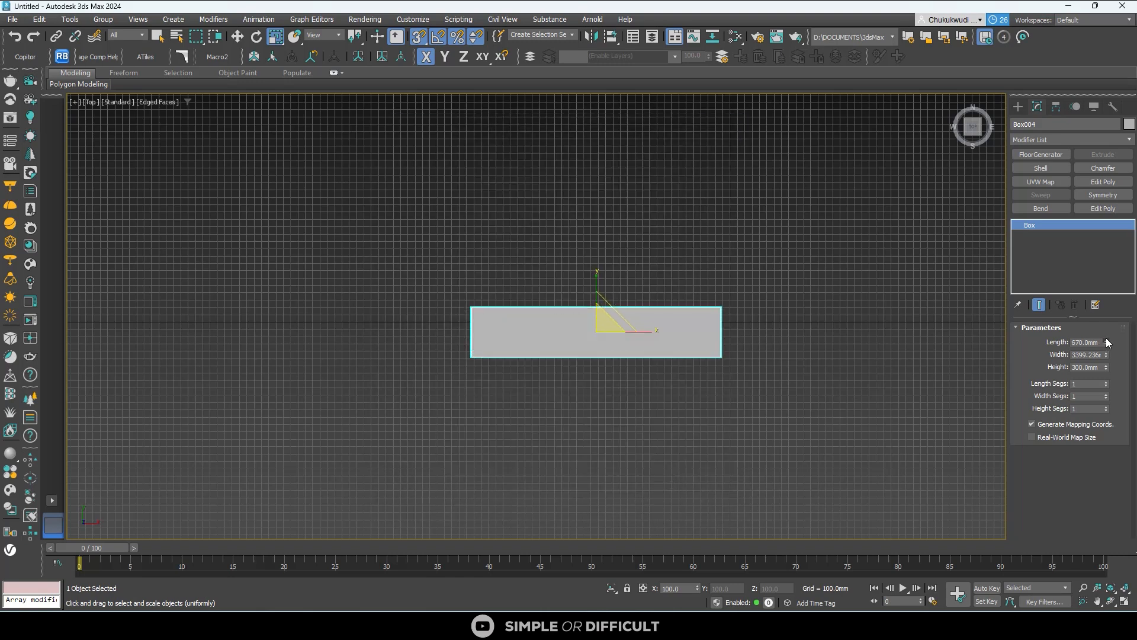
{"action": "left_click", "coordinate": [1106, 340]}
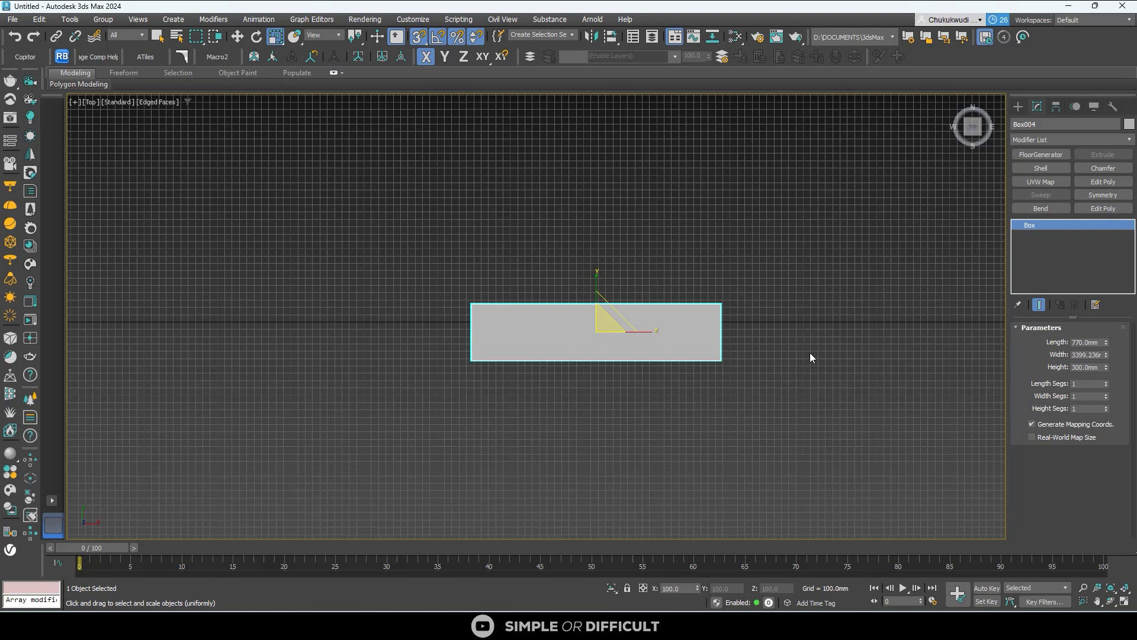
{"action": "left_click", "coordinate": [699, 584]}
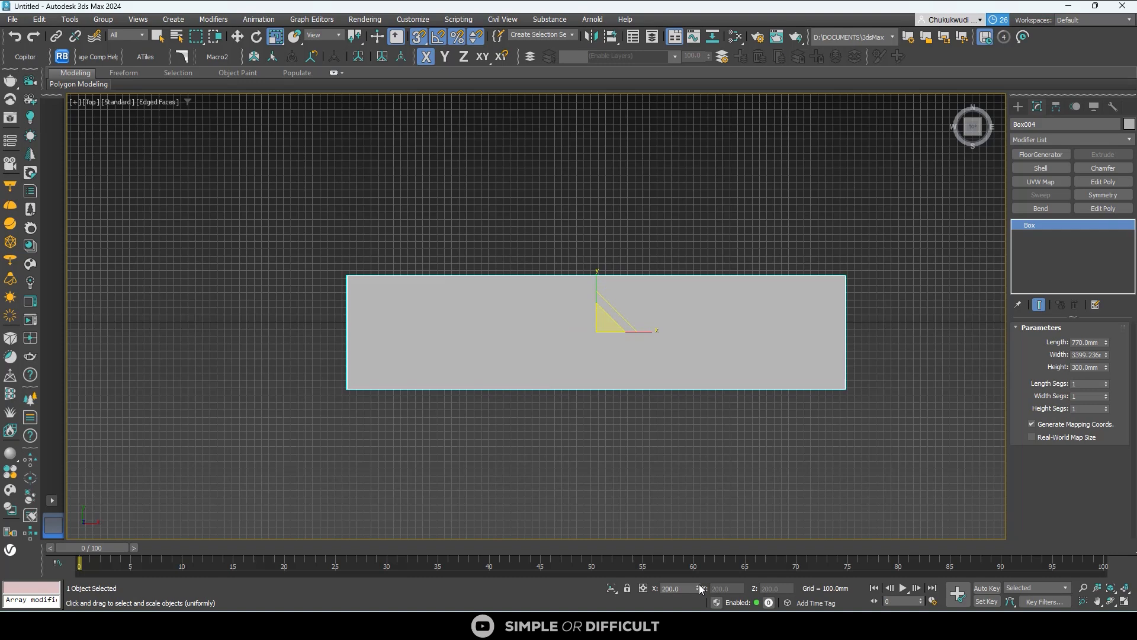
- Step the long box's scale up to 300% with Spinner Snap
{"action": "left_click", "coordinate": [699, 584]}
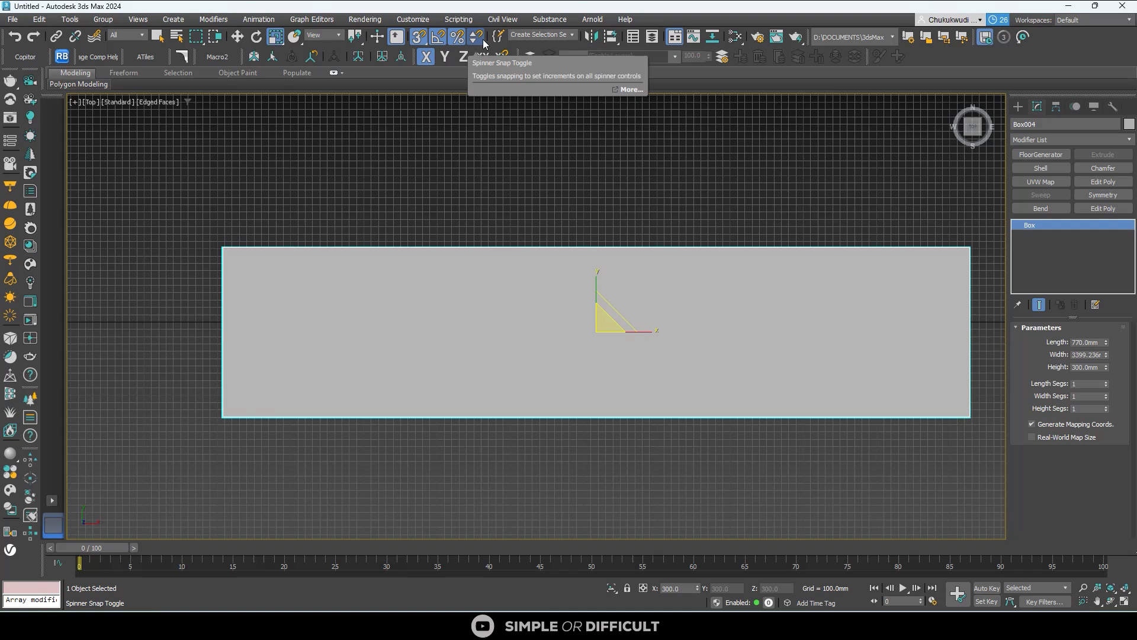
- Open the Slate Material Editor, enlarge the CoronaPhysicalMtl node's preview and bring its Maps options into view
{"action": "left_click", "coordinate": [735, 37]}
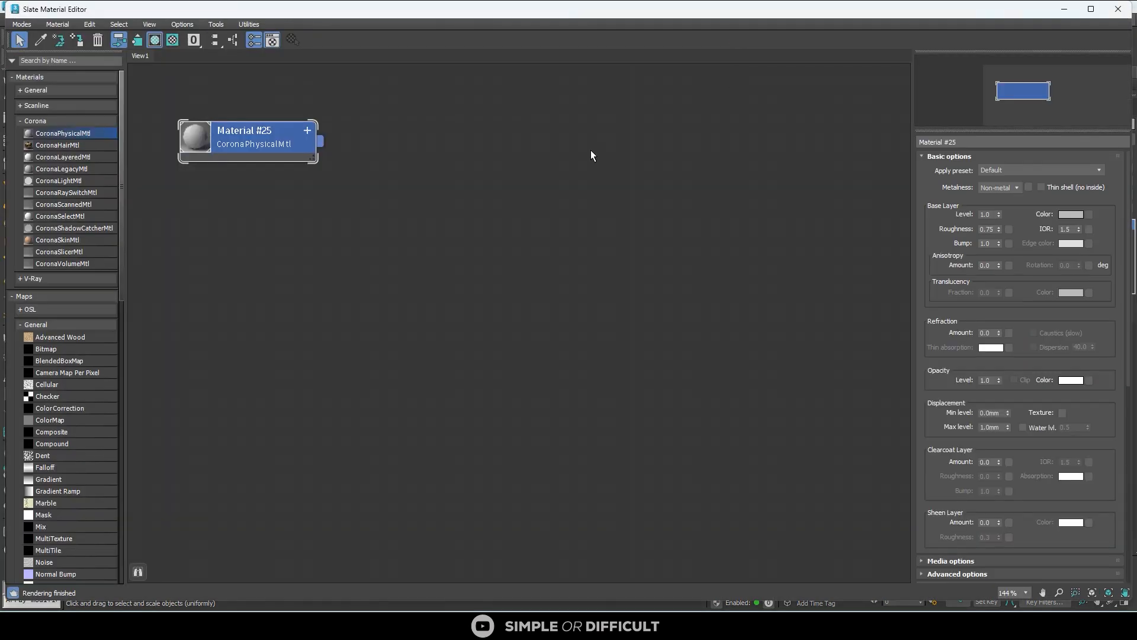
{"action": "scroll", "coordinate": [414, 172], "scroll_direction": "down", "scroll_amount": 2}
{"action": "double_click", "coordinate": [243, 158]}
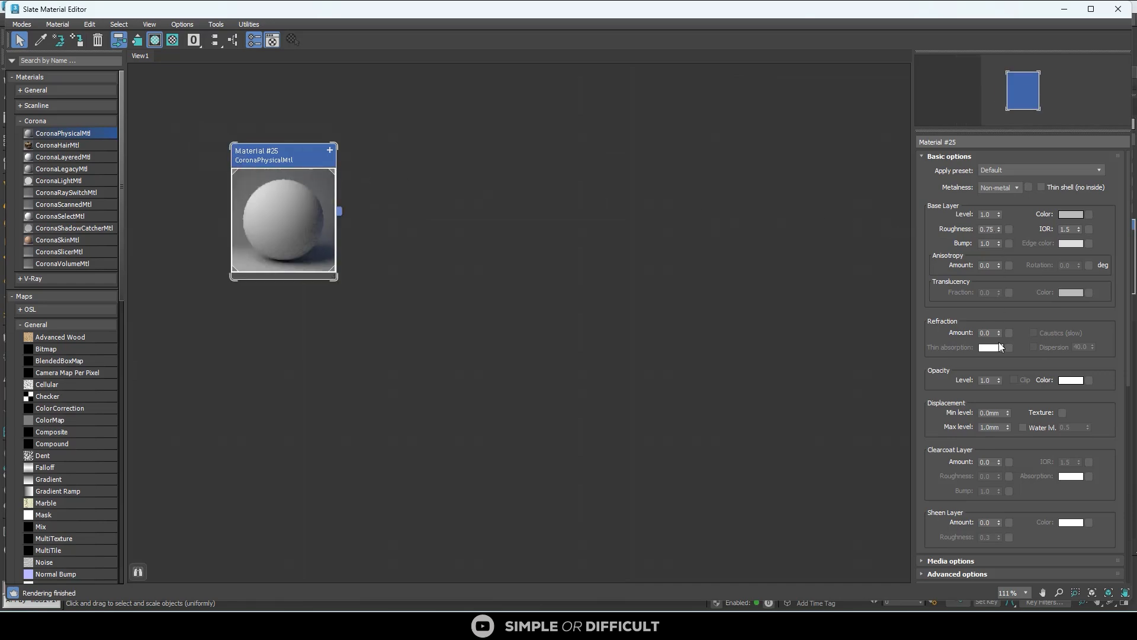
{"action": "scroll", "coordinate": [1093, 464], "scroll_direction": "down", "scroll_amount": 4}
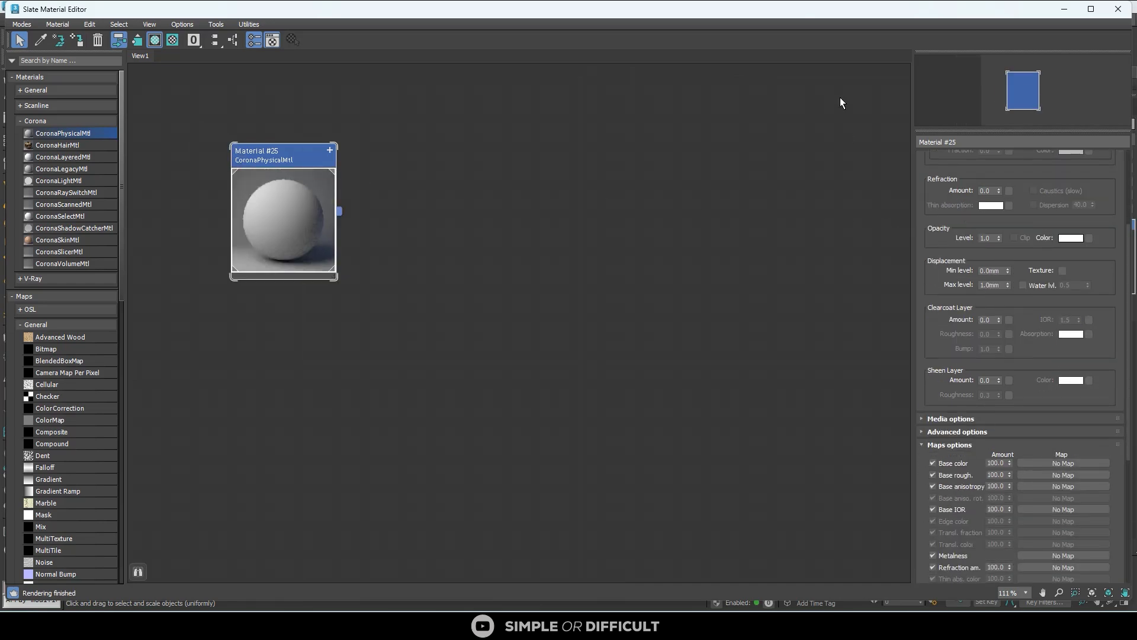
- Reposition the Slate Material Editor, lower the material's Base color map amount to 0.0, and close the editor
{"action": "left_click_drag", "start_coordinate": [799, 10], "coordinate": [879, 39]}
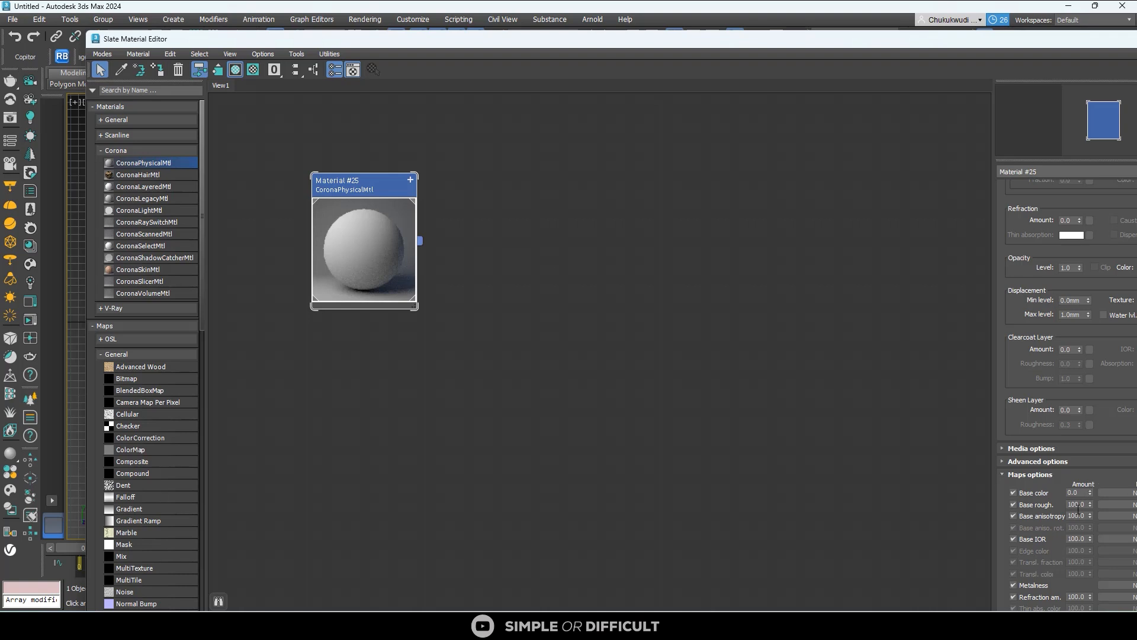
{"action": "left_click_drag", "start_coordinate": [752, 45], "coordinate": [616, 69]}
{"action": "left_click", "coordinate": [1060, 64]}
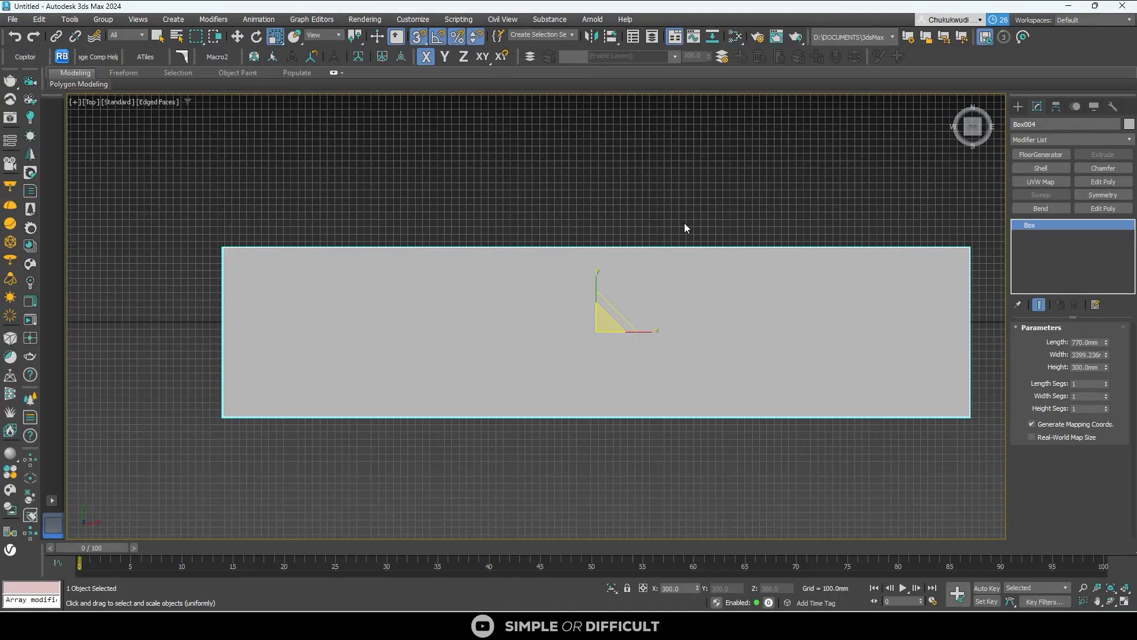